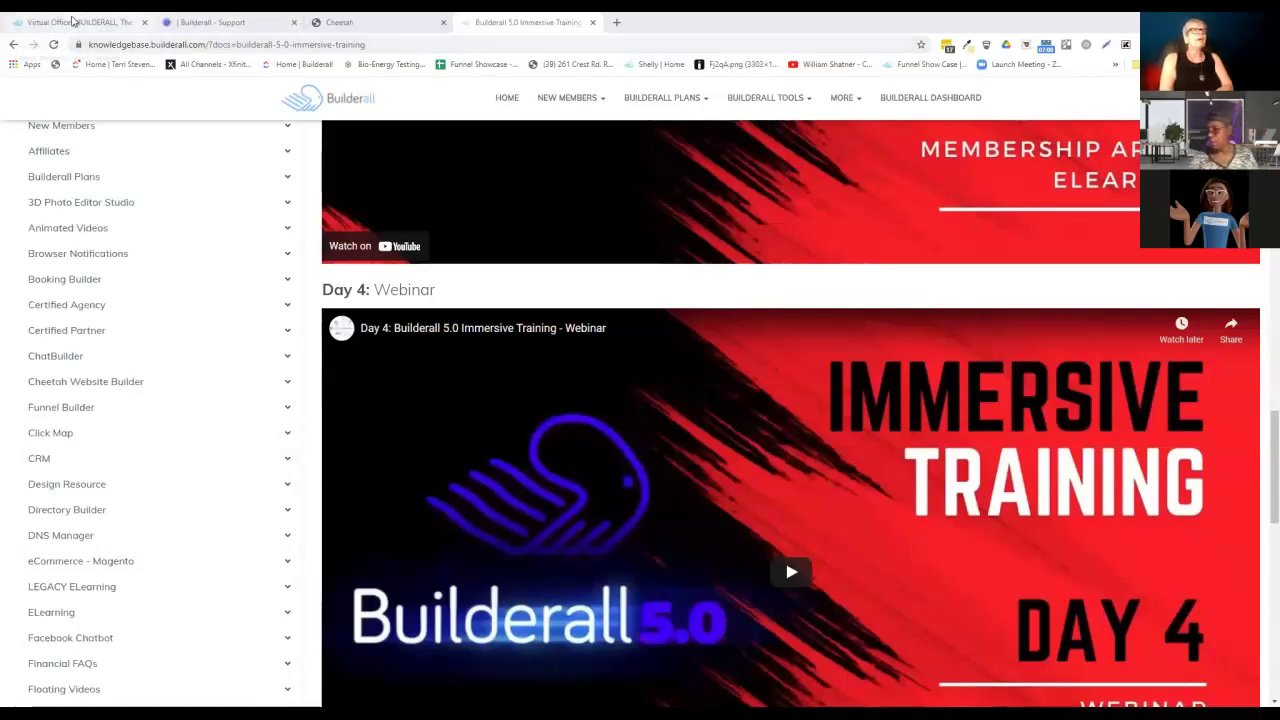
Go back to the Office dashboard and start HelpDesk from the Apps menu's Others section.
click(70, 21)
mouse_move(826, 101)
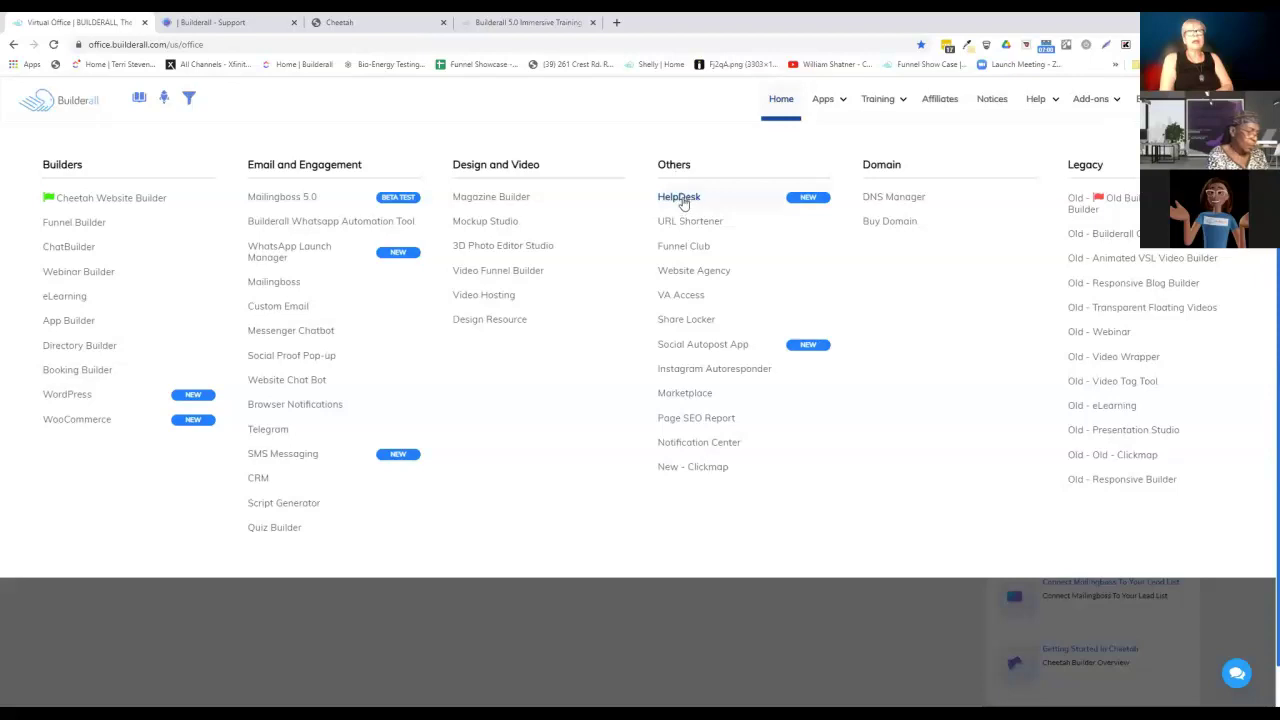
click(683, 200)
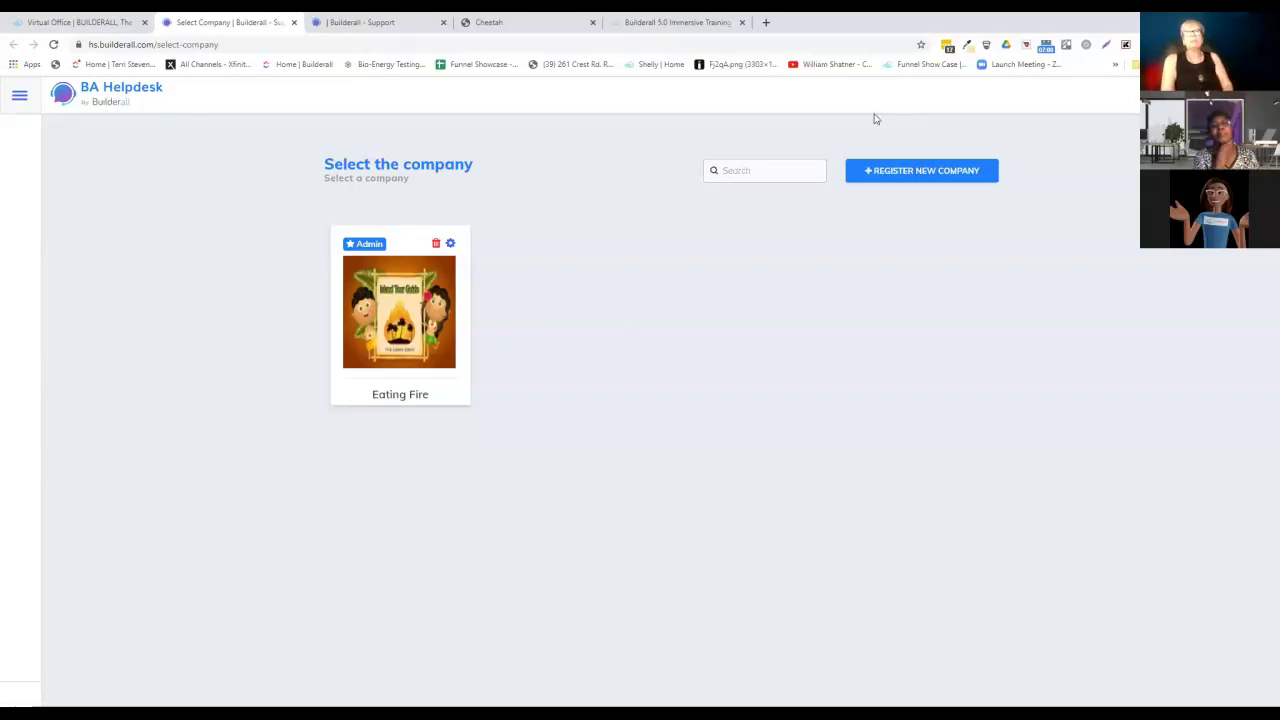
Open the Register company form and look through its connected domain list.
click(896, 172)
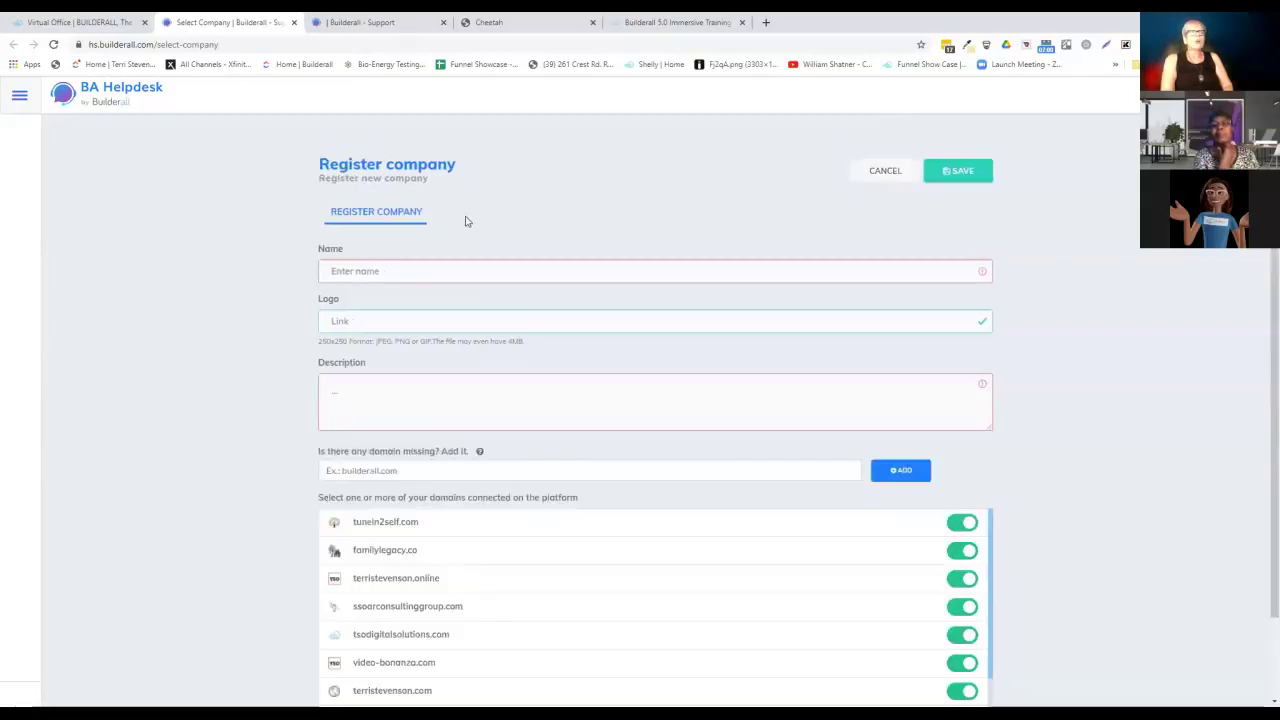
scroll(571, 200, down, 1)
scroll(574, 204, up, 1)
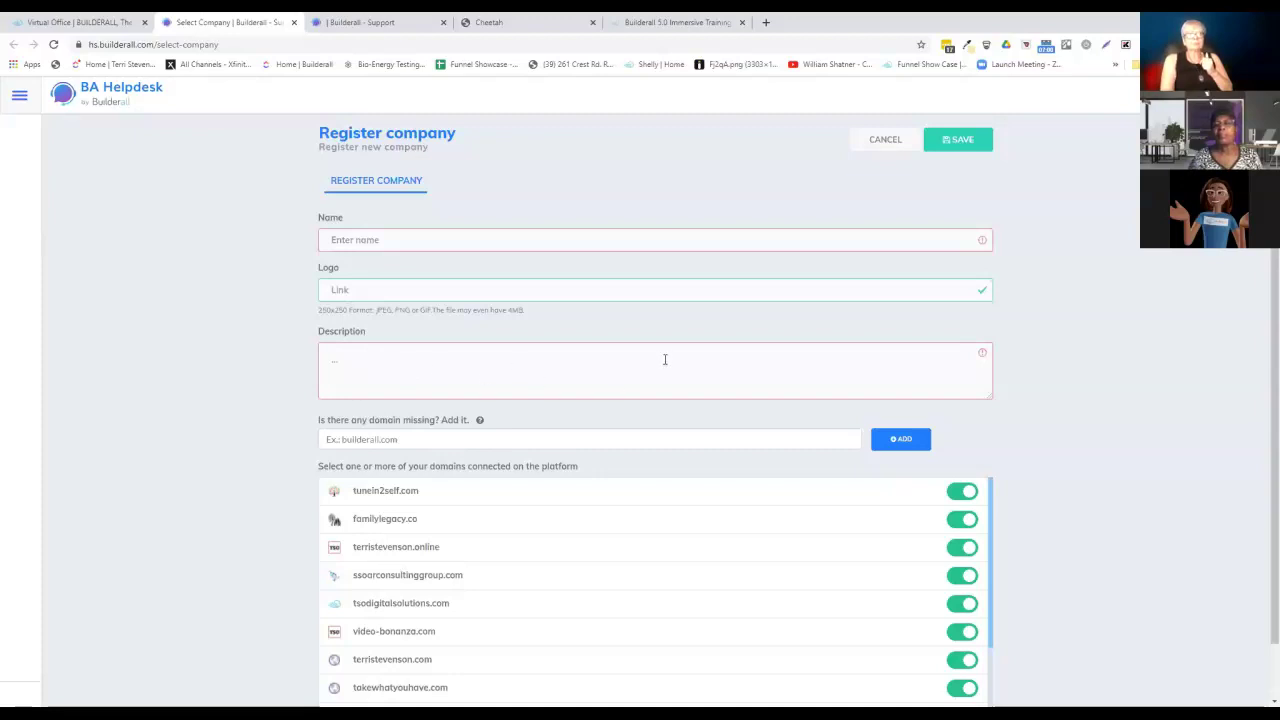
scroll(619, 417, down, 1)
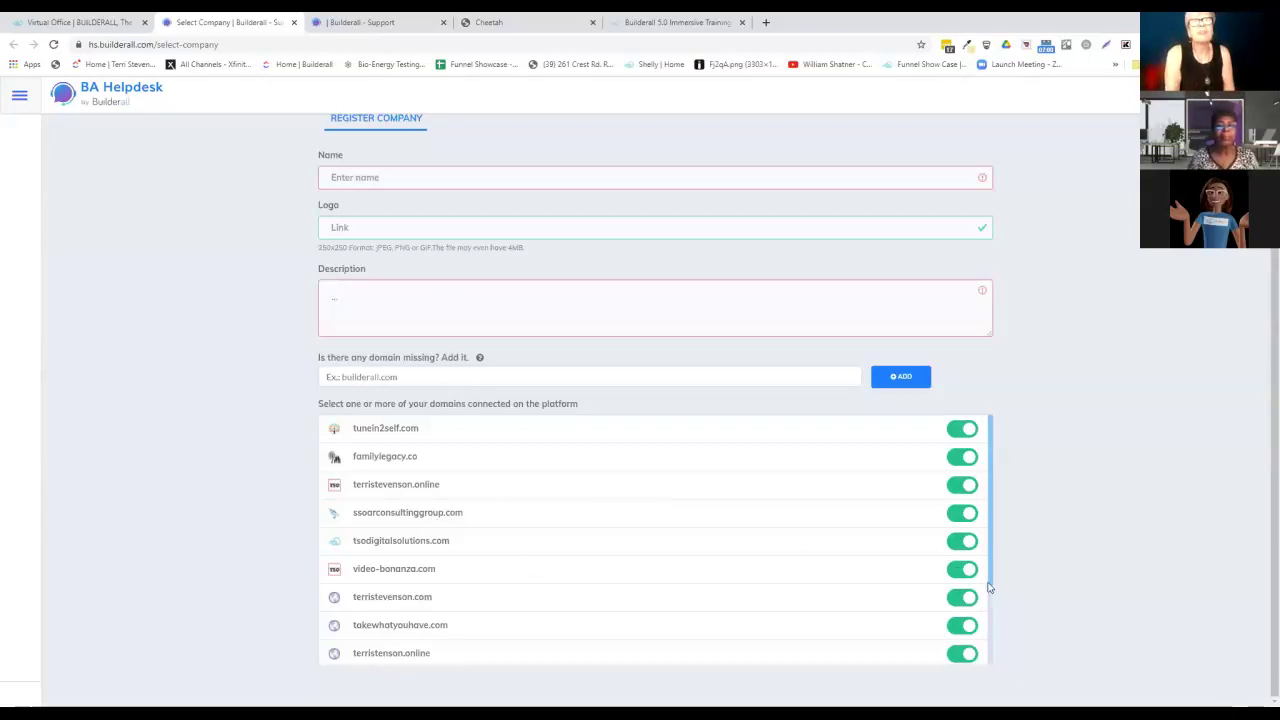
drag(1000, 590, 975, 627)
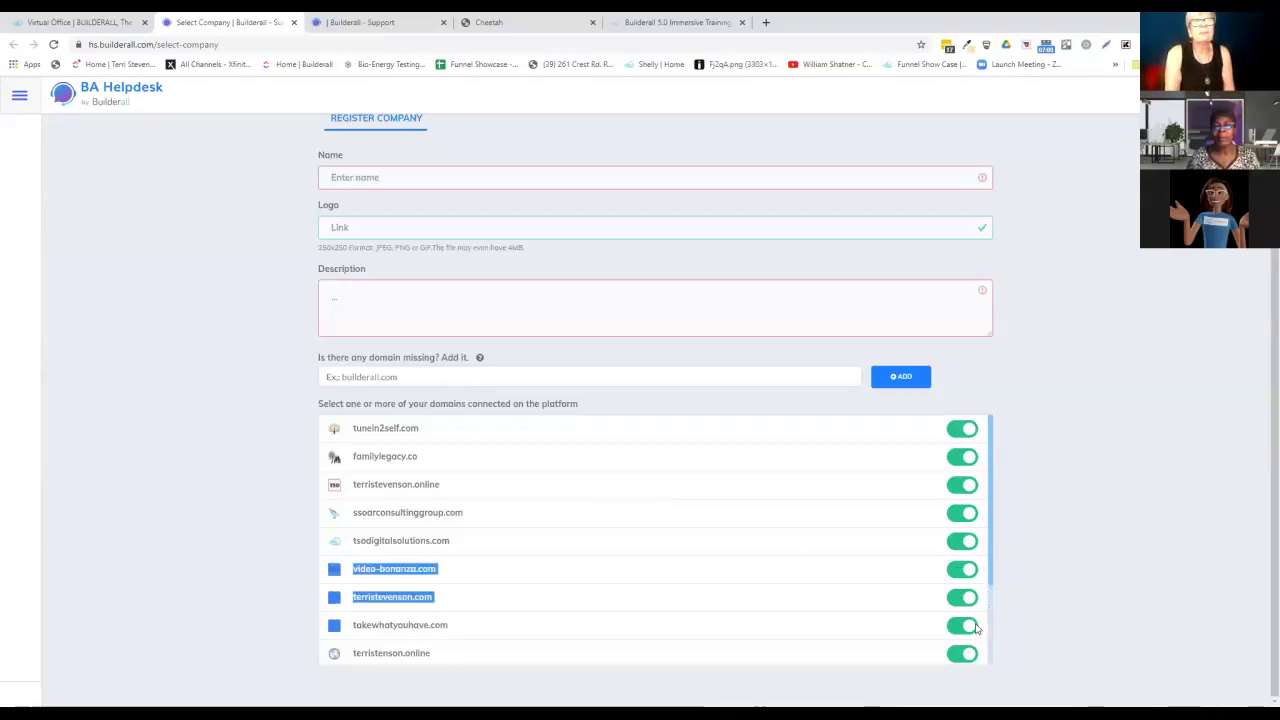
click(694, 574)
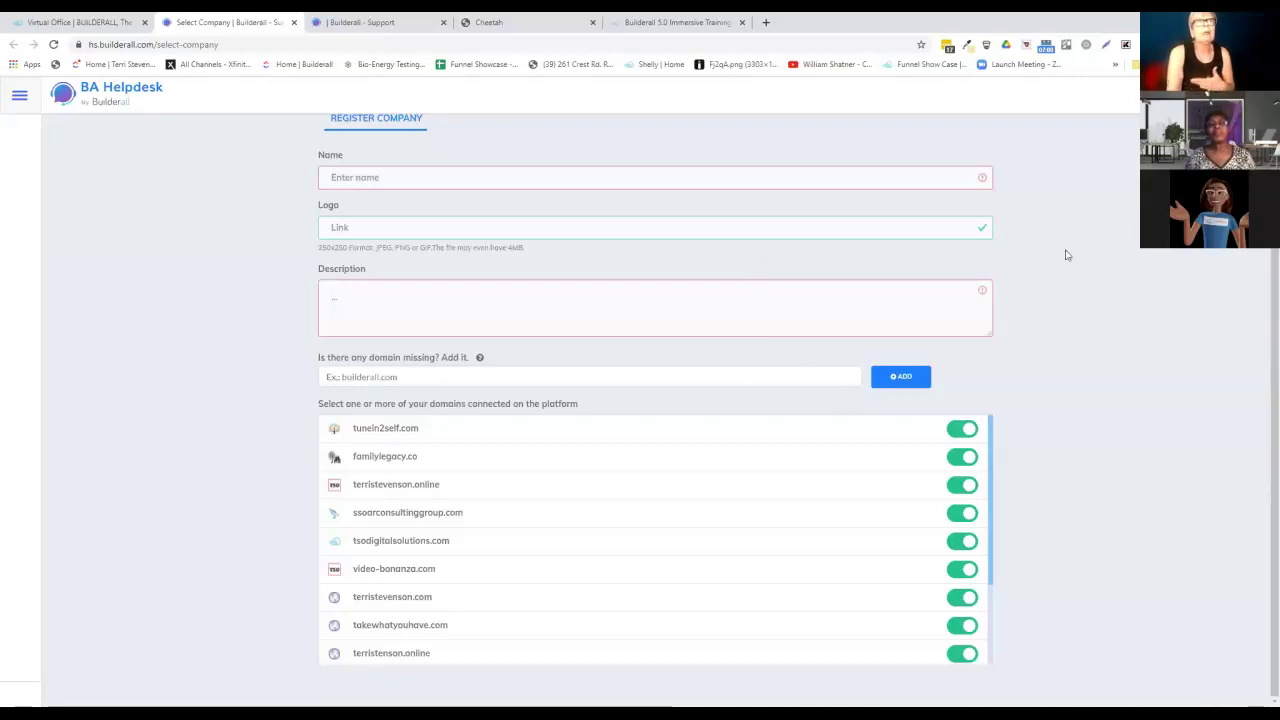
scroll(1030, 212, up, 1)
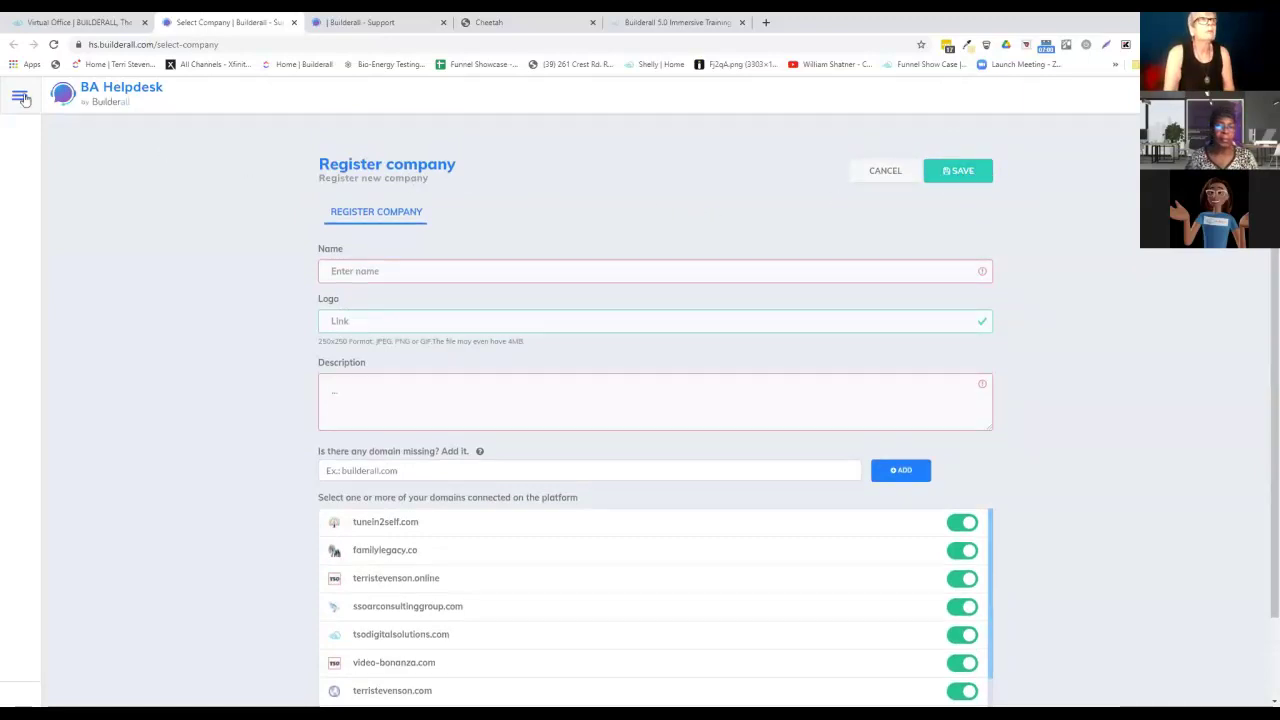
Return to the Helpdesk home page, then go back to the company selection page.
click(100, 104)
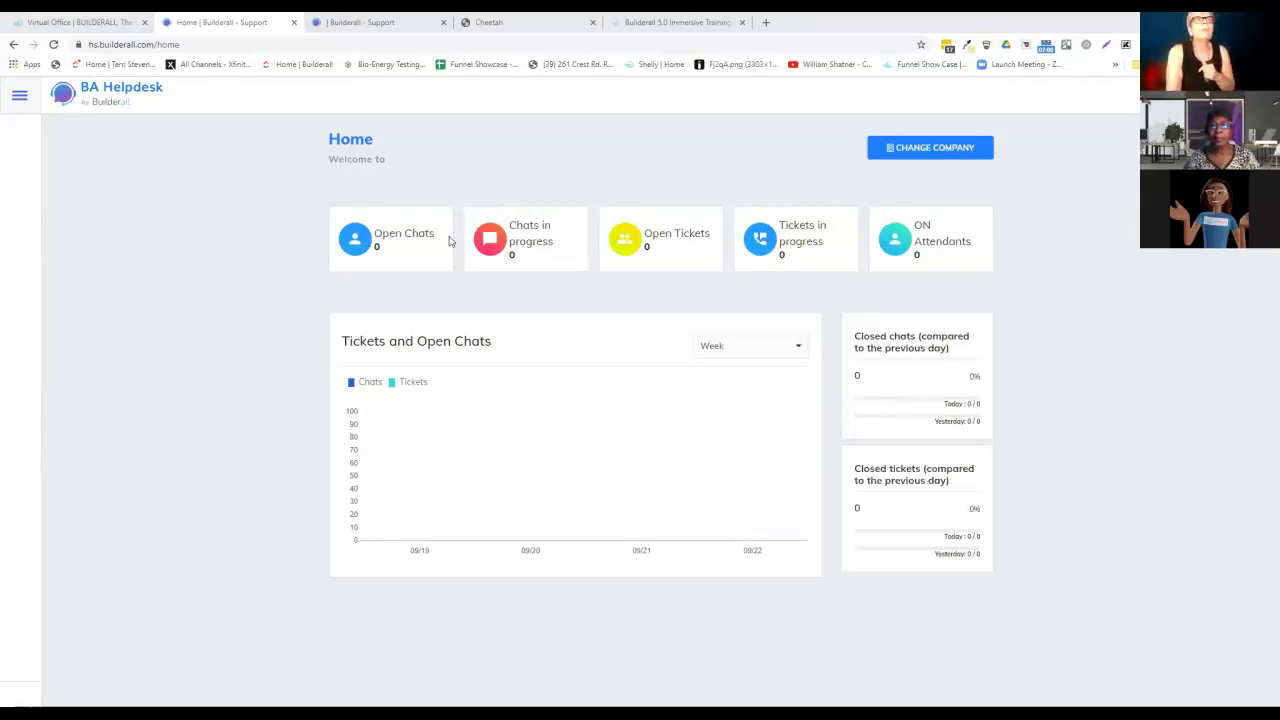
click(938, 150)
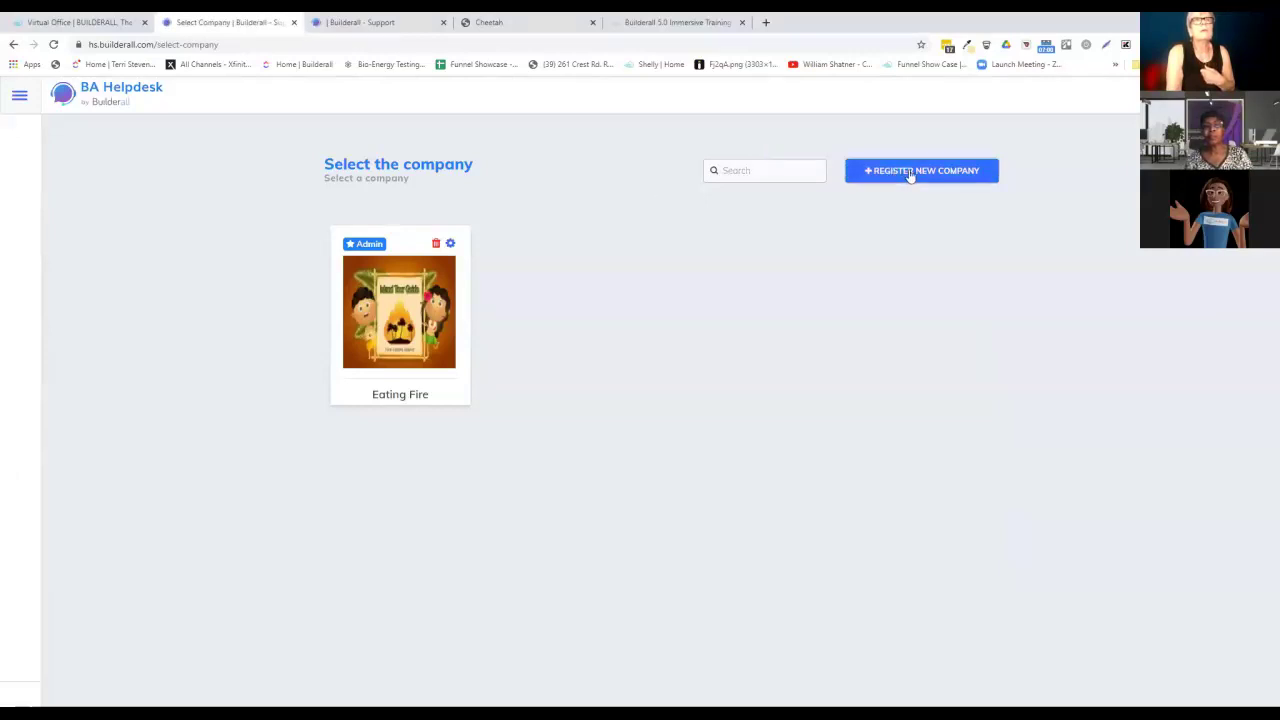
Reopen the Register company form and put the cursor in the 'Is there any domain missing?' field.
click(906, 172)
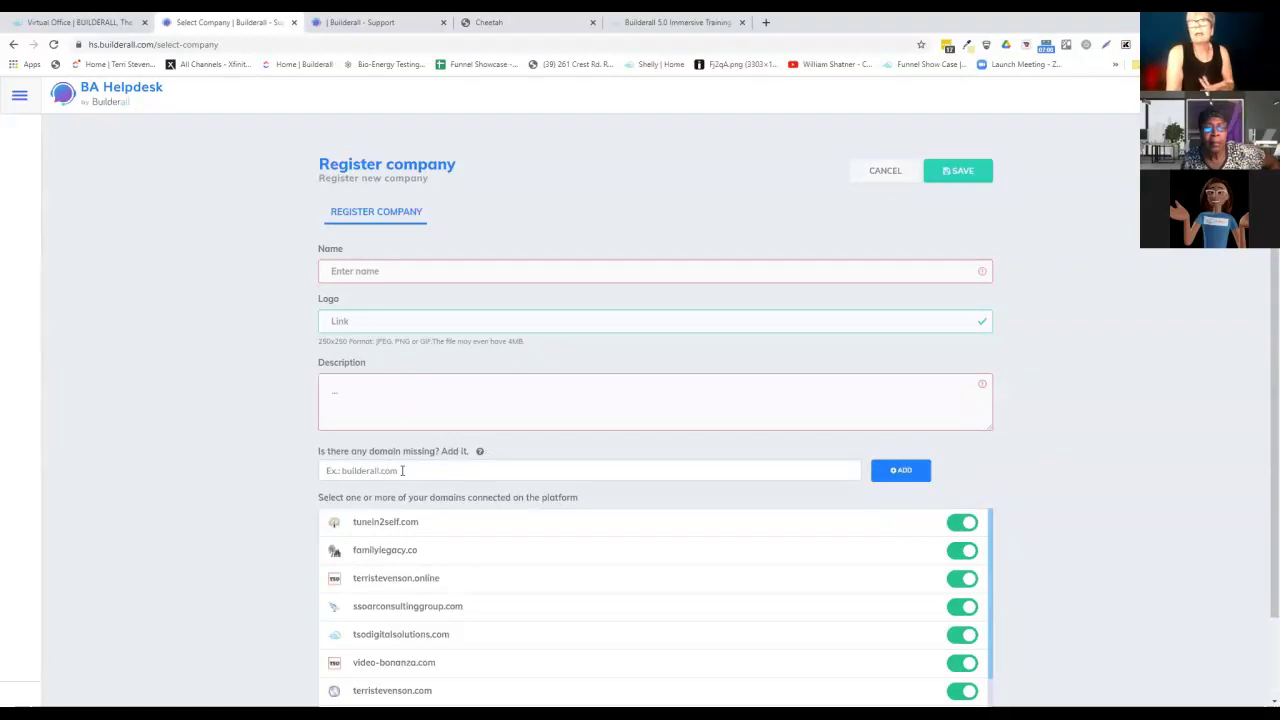
scroll(390, 541, down, 2)
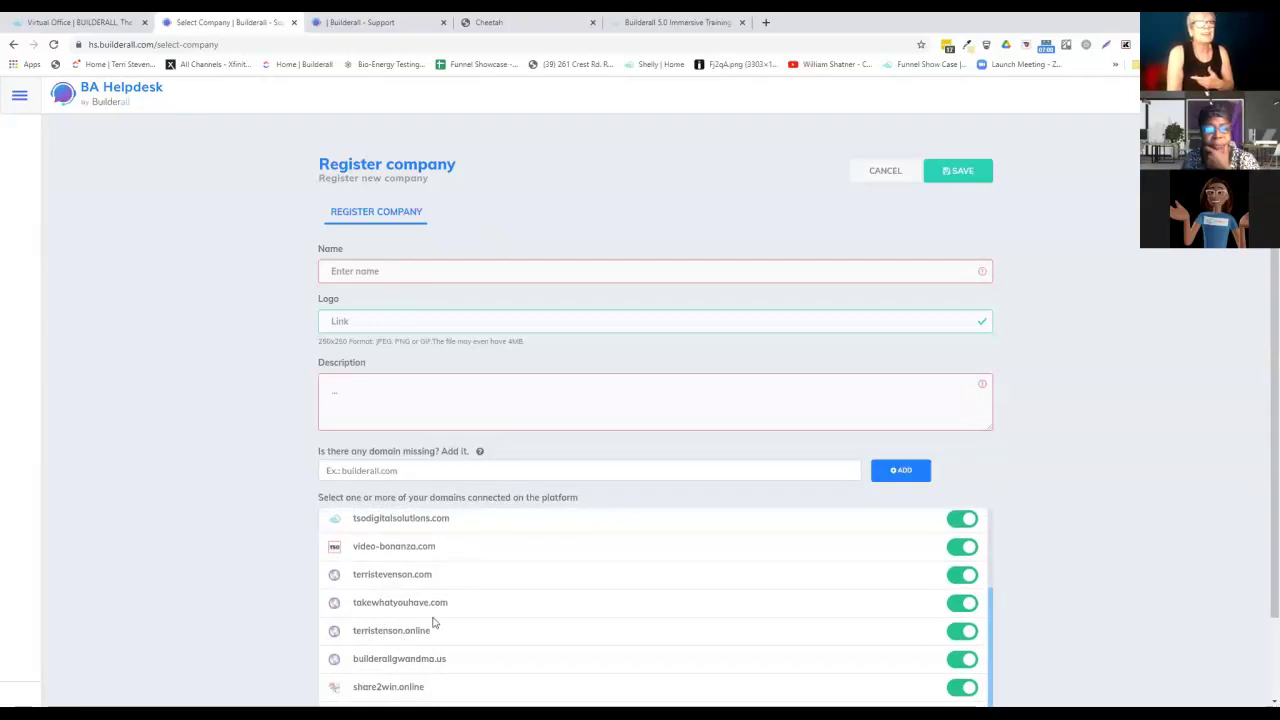
scroll(414, 562, up, 2)
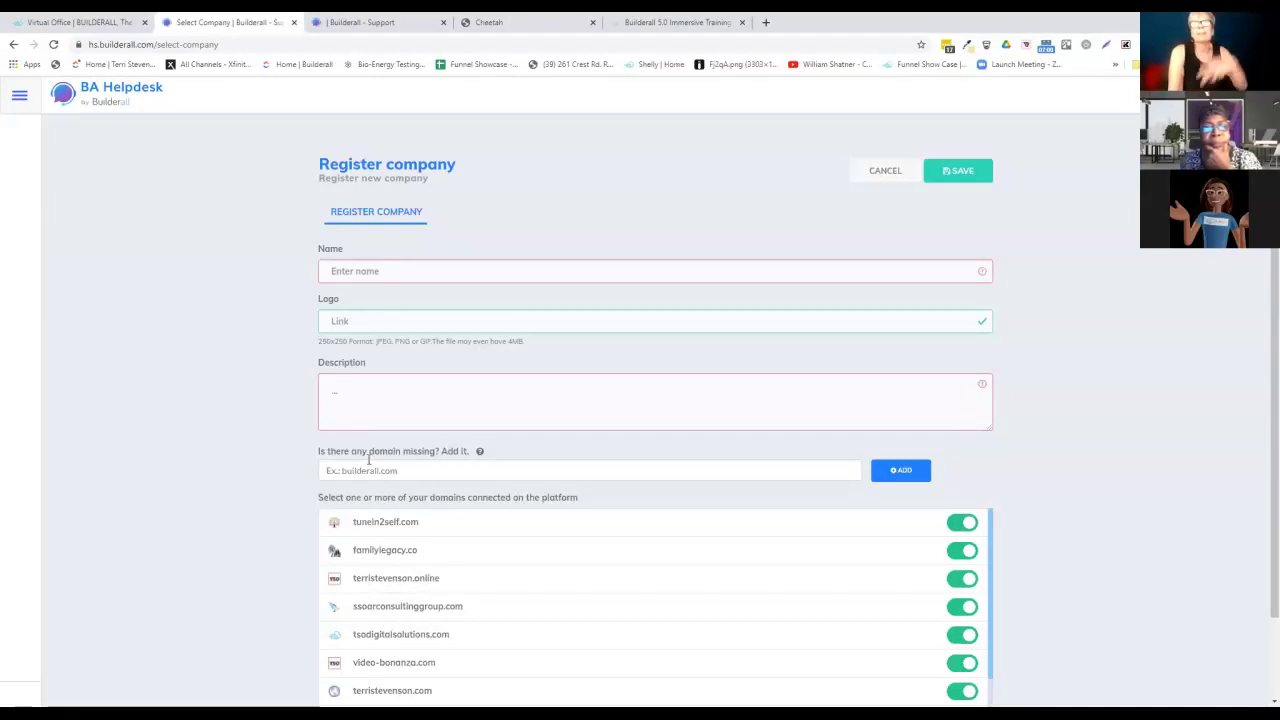
click(373, 469)
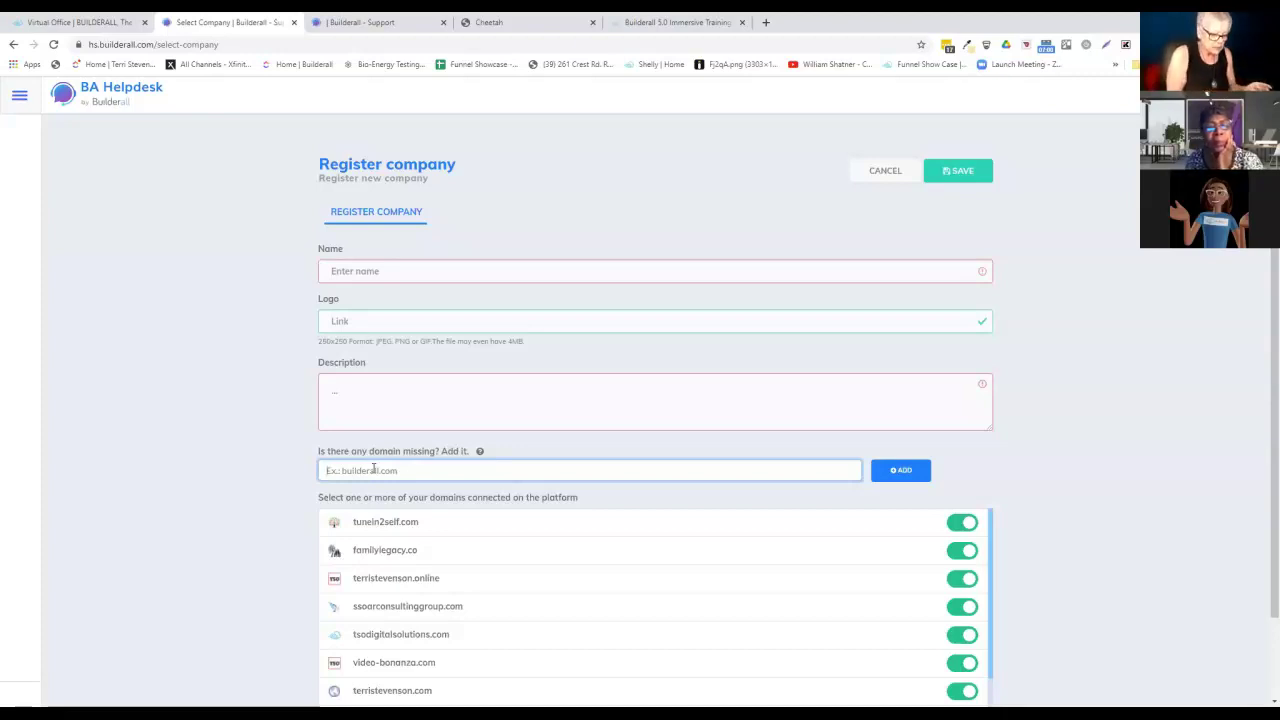
text(sep)
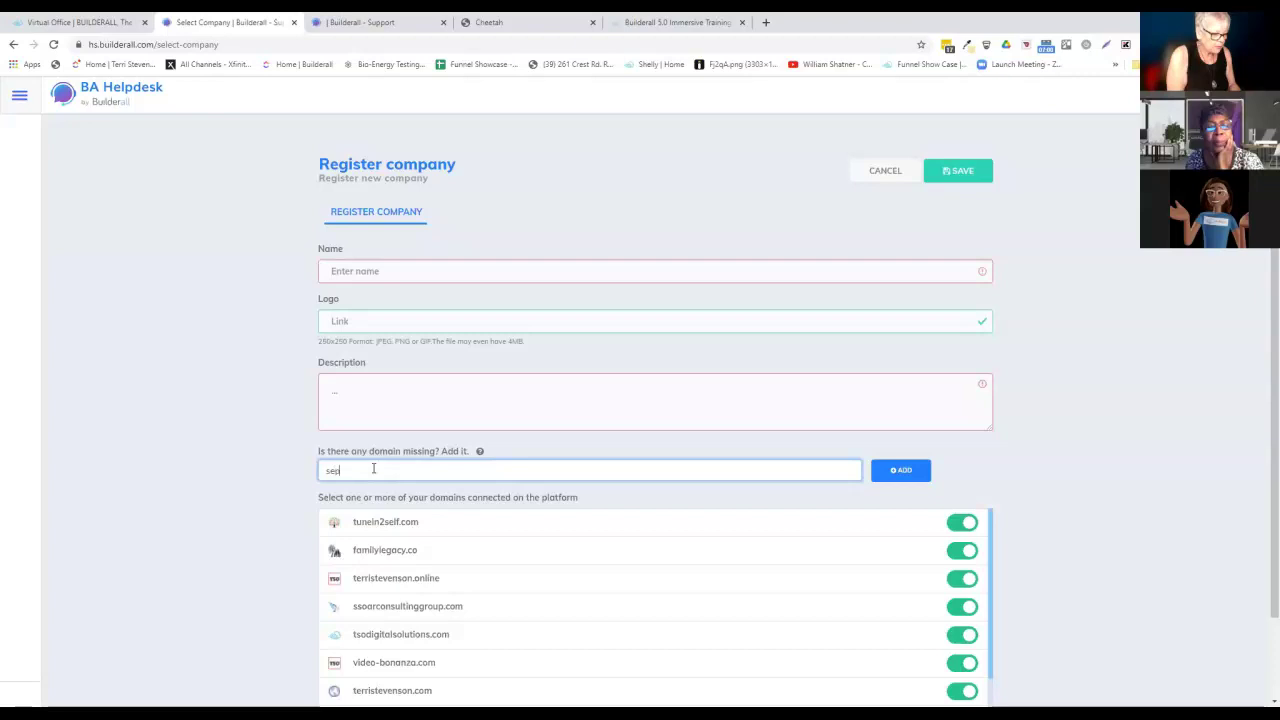
text(tembe)
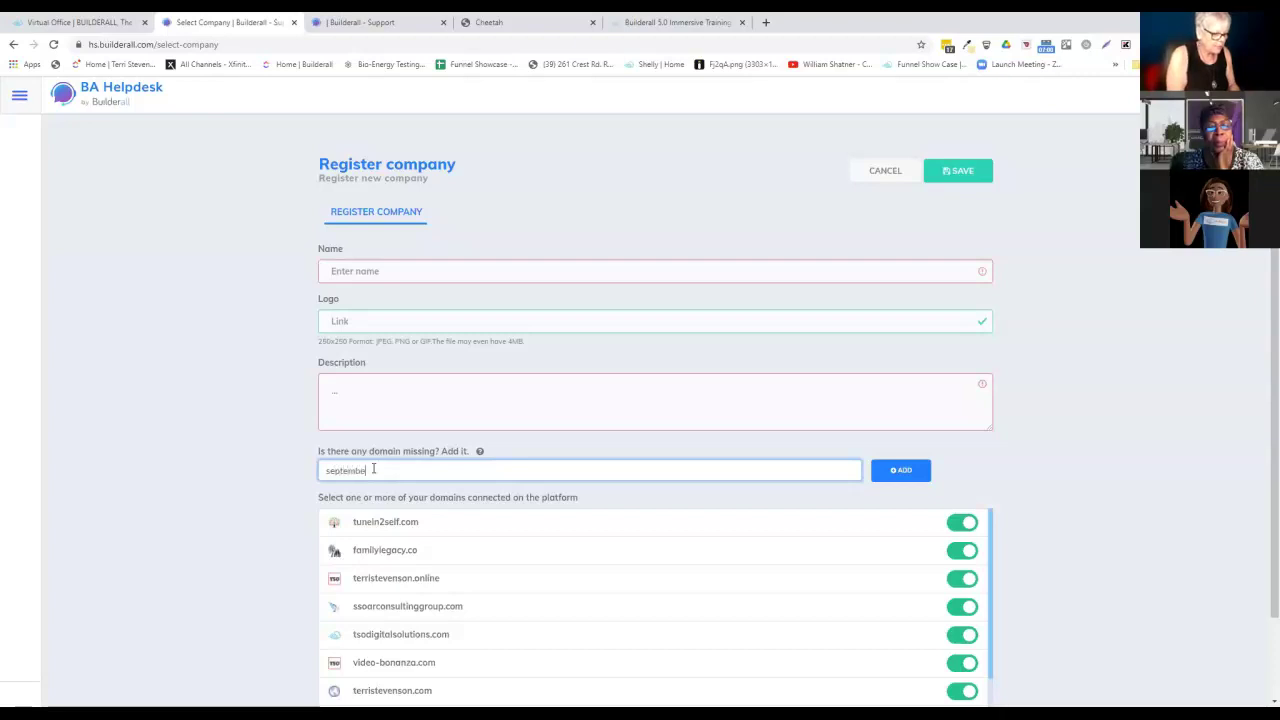
text(r2021.)
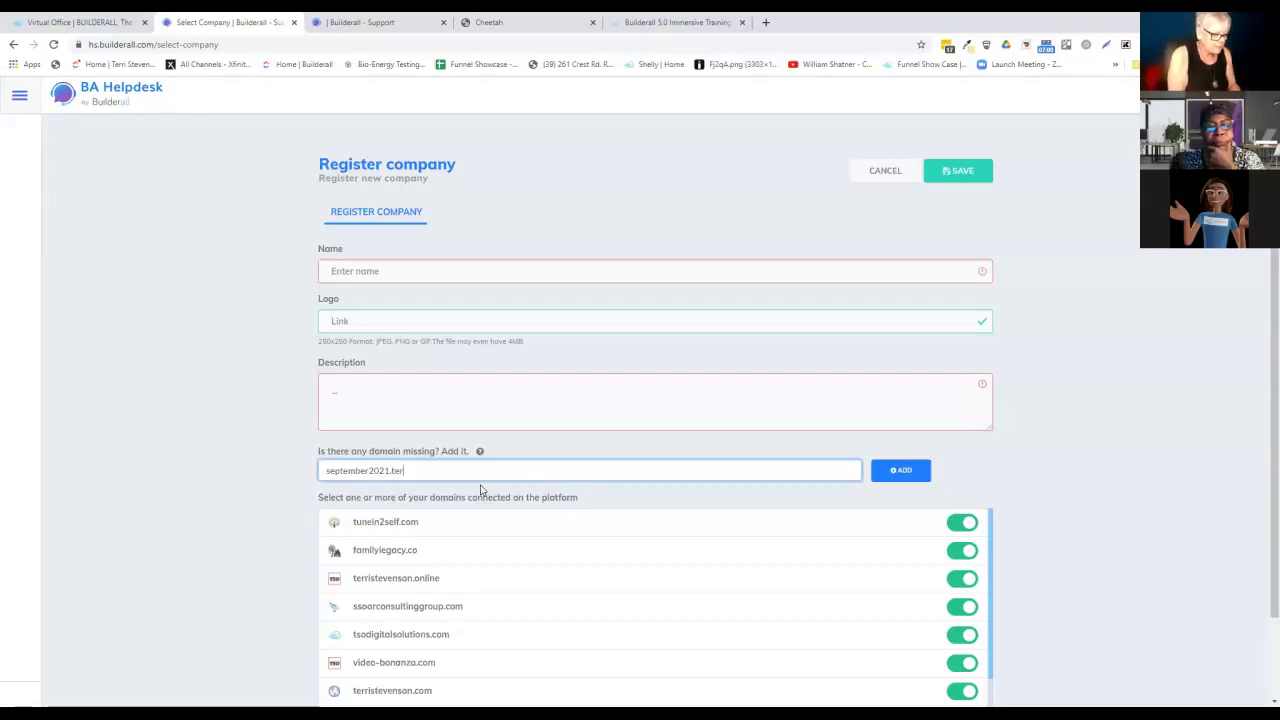
text(tenson.online)
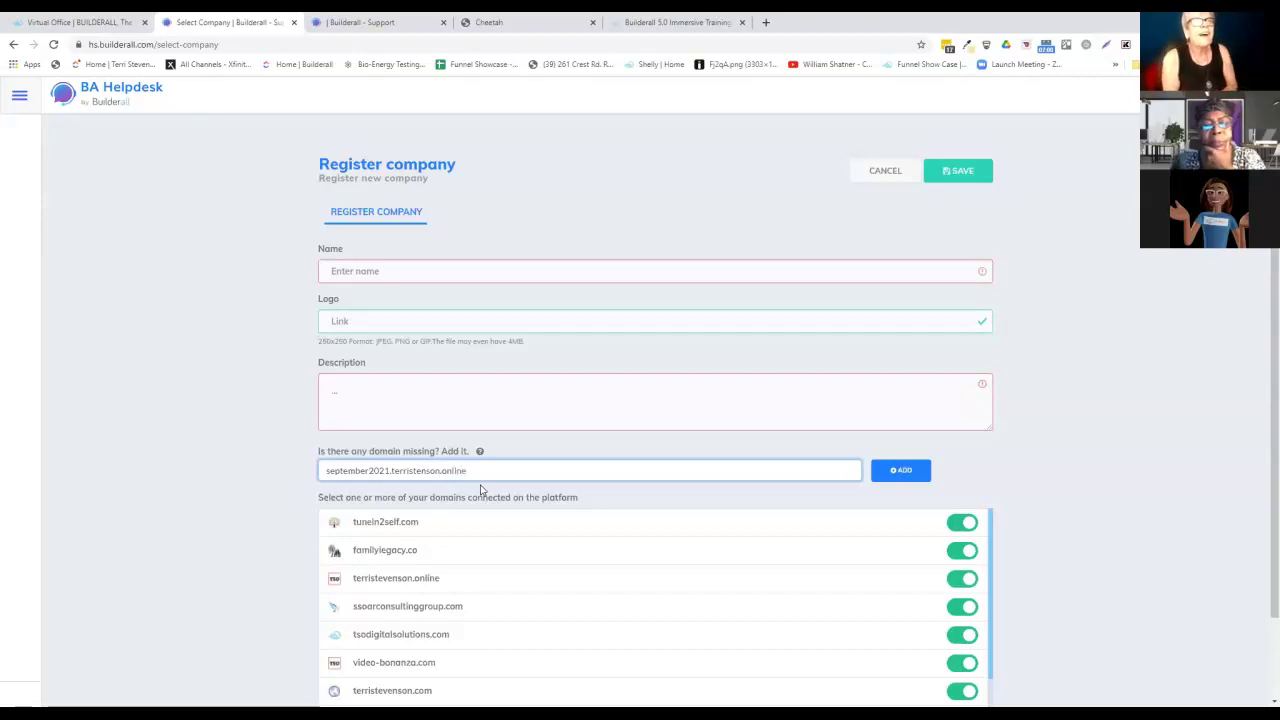
click(429, 470)
text(ev)
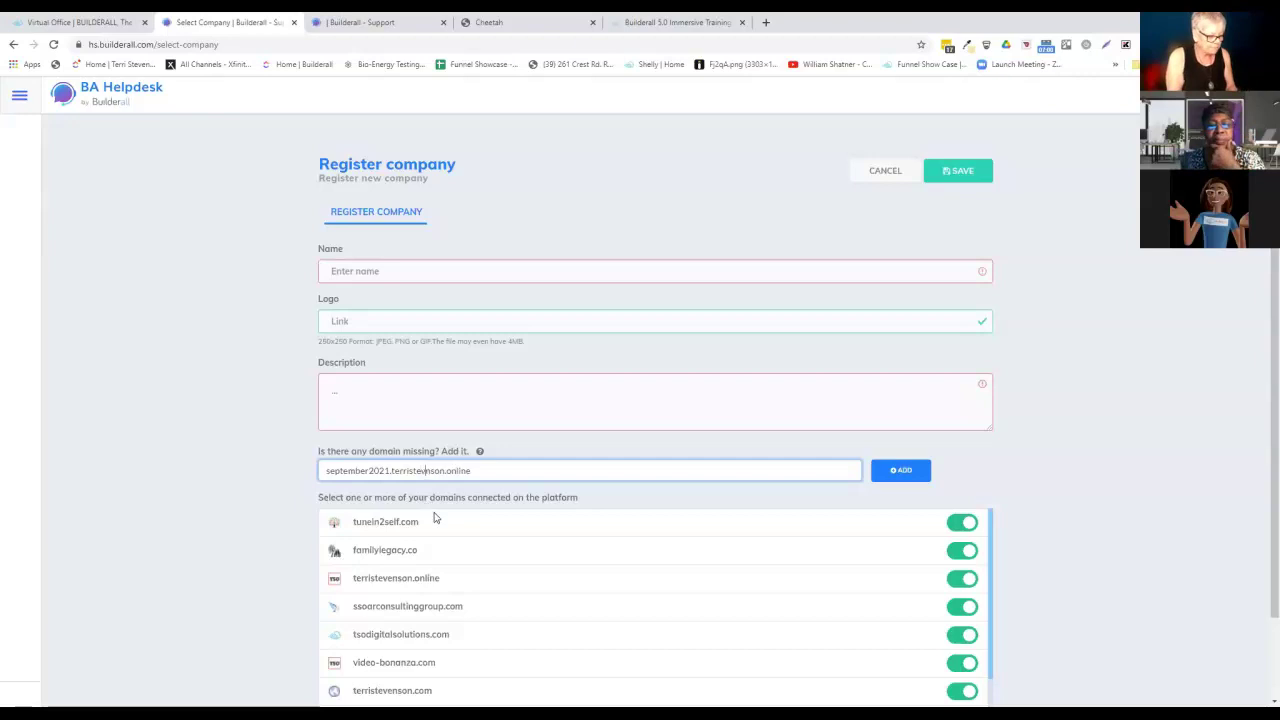
text(e)
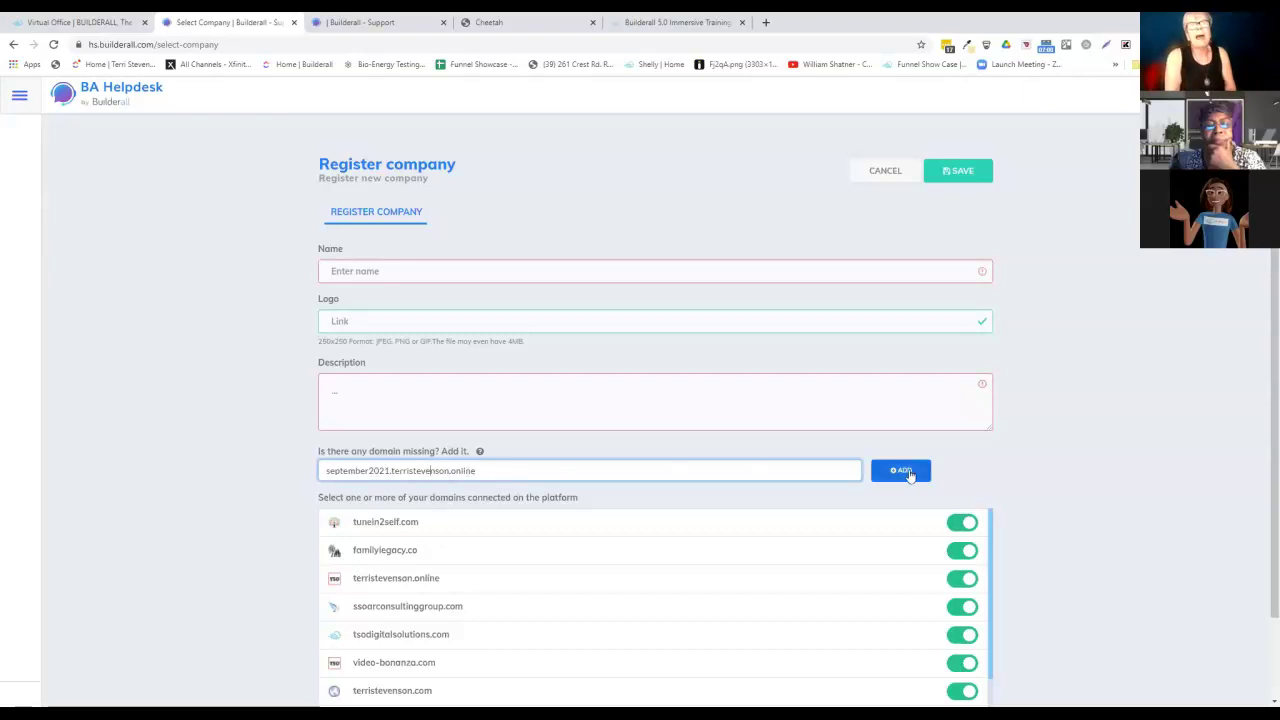
scroll(535, 637, down, 5)
scroll(535, 637, up, 1)
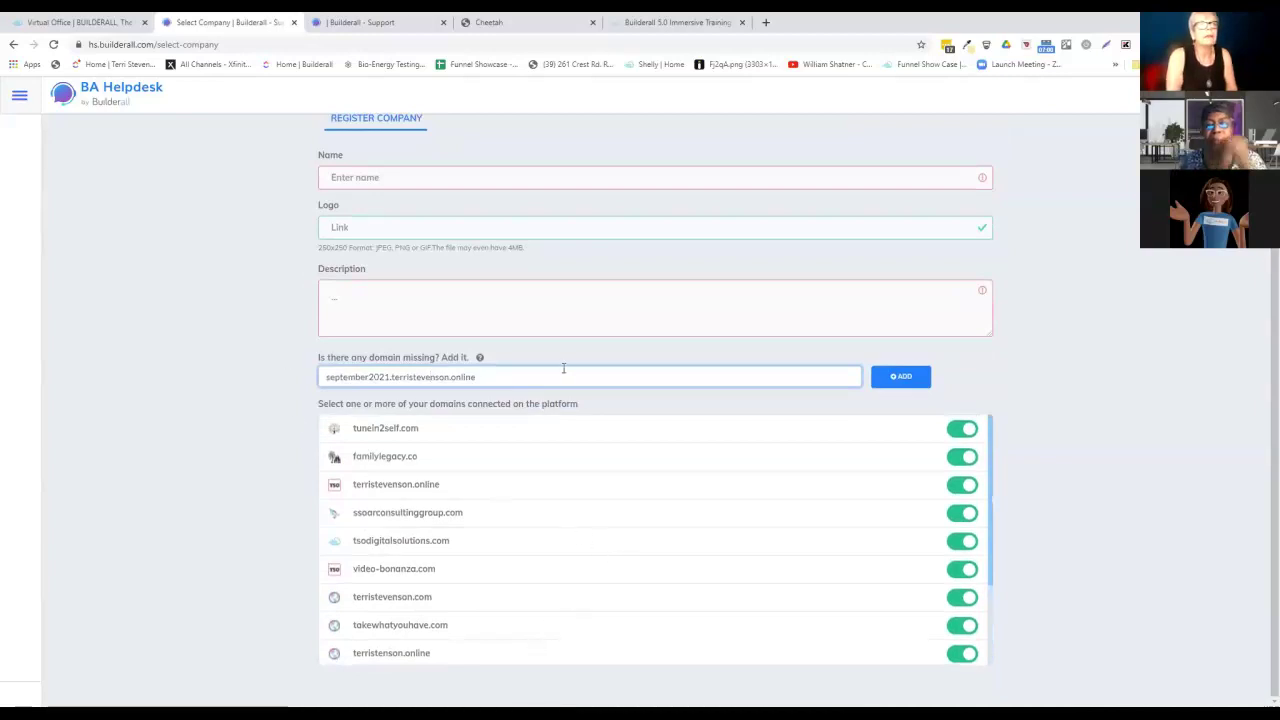
drag(500, 378, 271, 380)
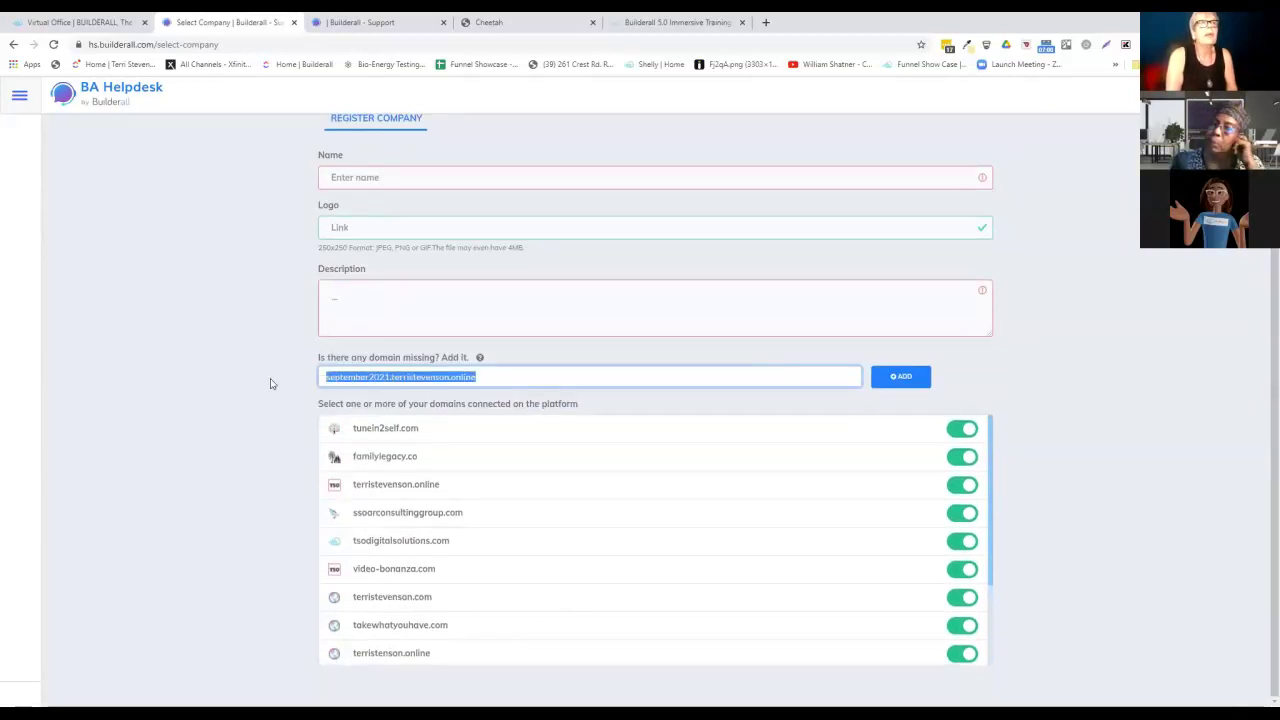
key(BackSpace)
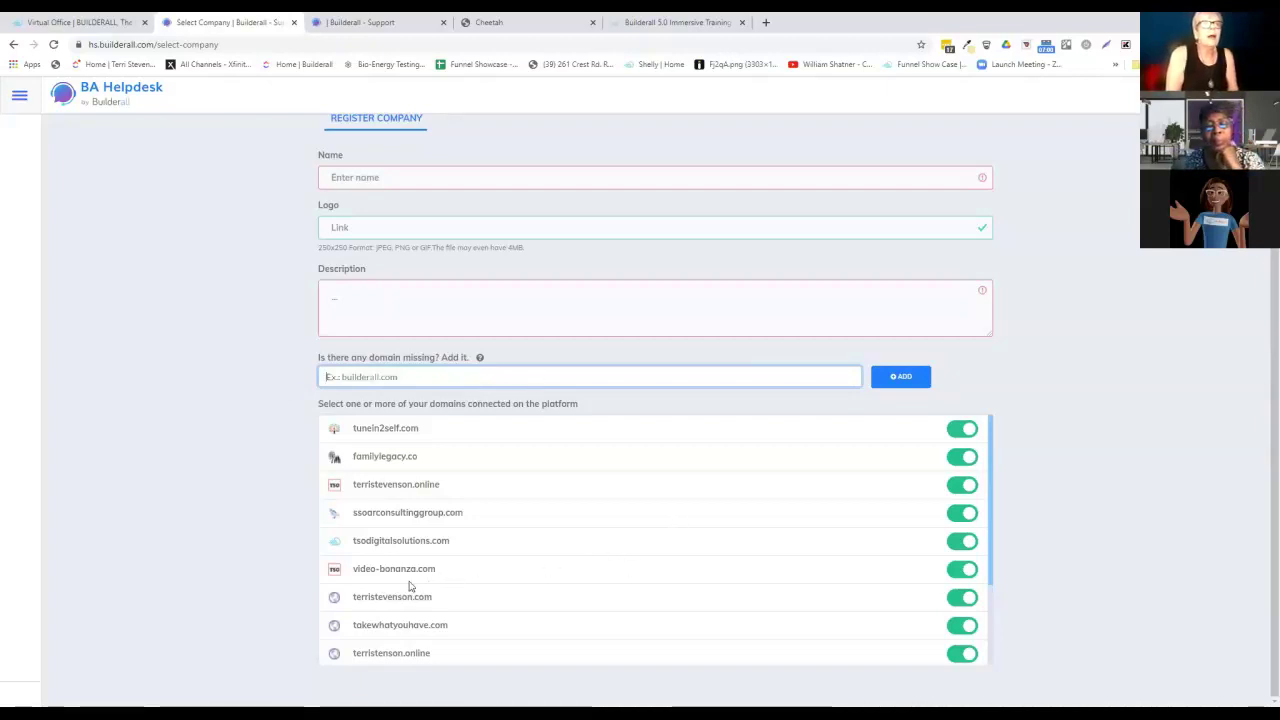
scroll(558, 584, down, 2)
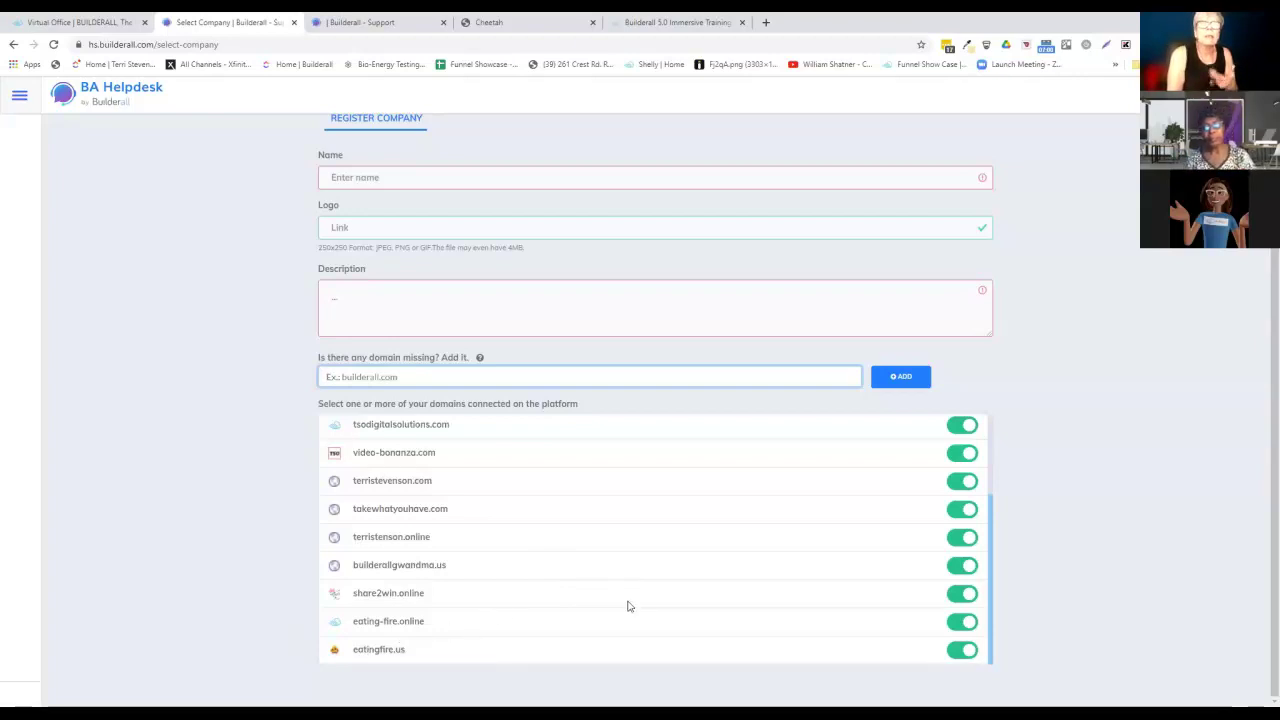
scroll(628, 605, up, 2)
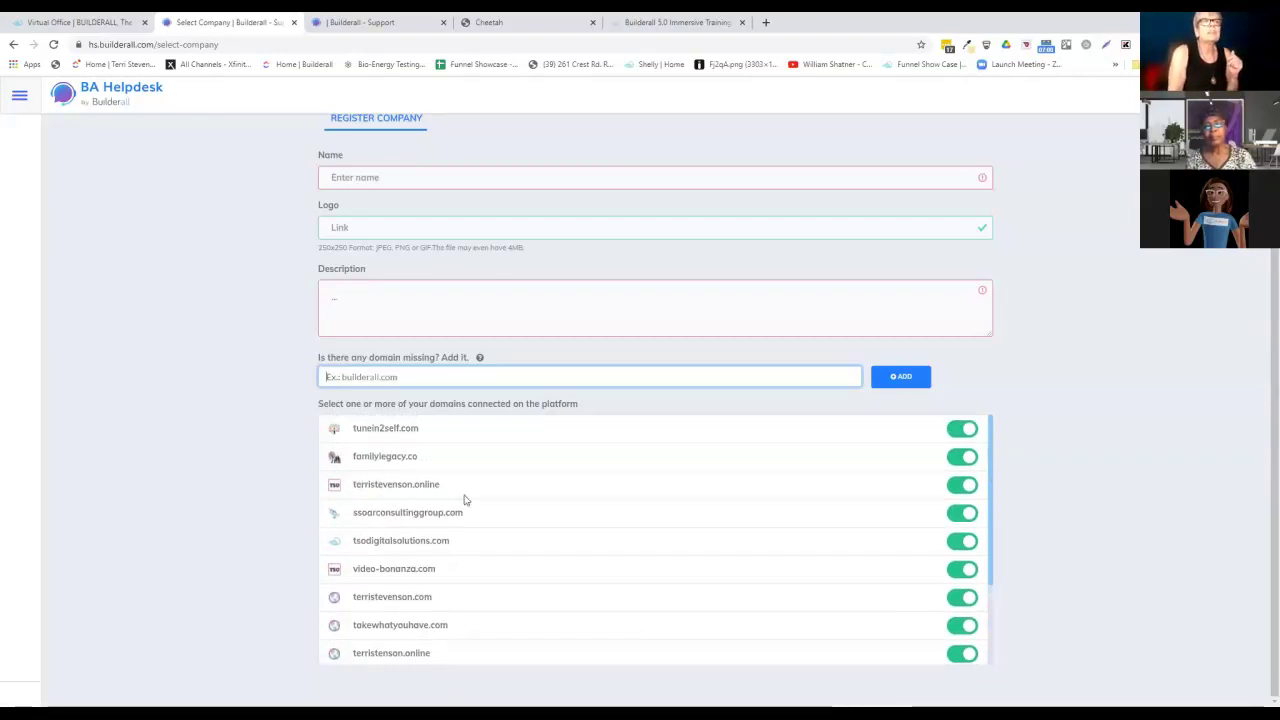
scroll(523, 500, up, 1)
scroll(523, 500, down, 1)
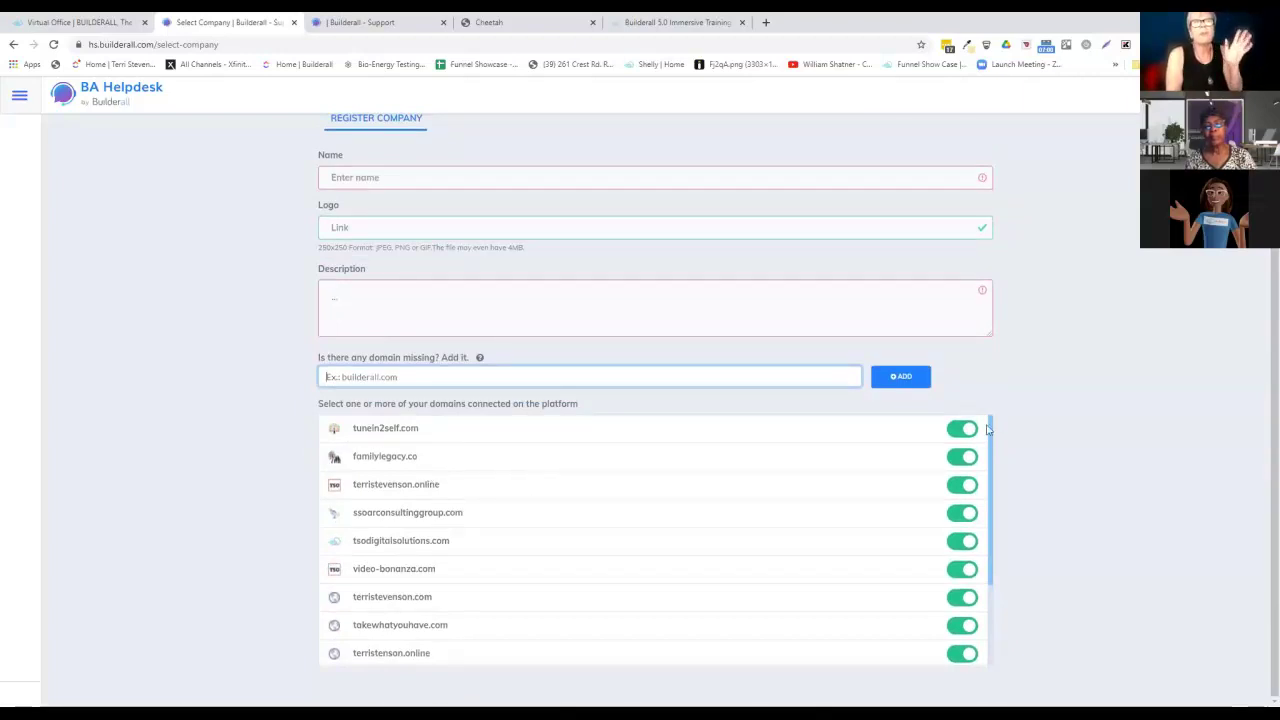
Switch off tunein2self.com, familylegacy.co and terristevenson.online in the connected domains list.
click(964, 428)
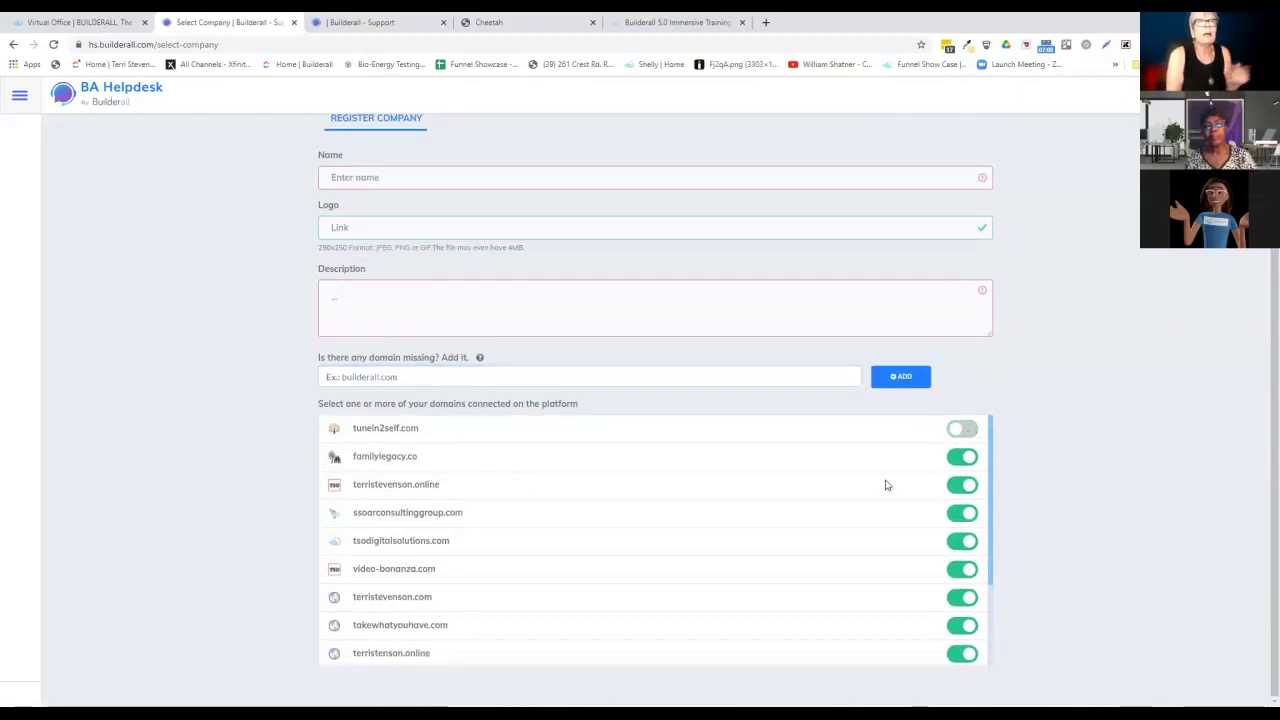
click(964, 458)
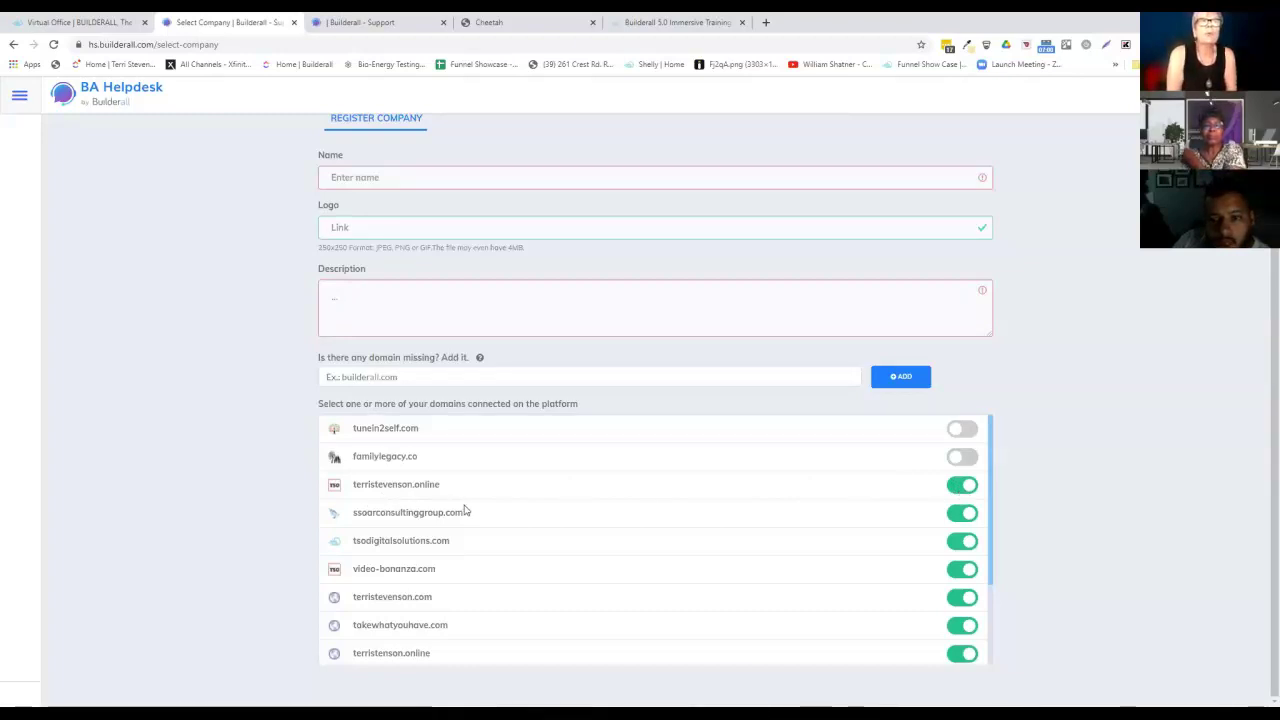
click(965, 486)
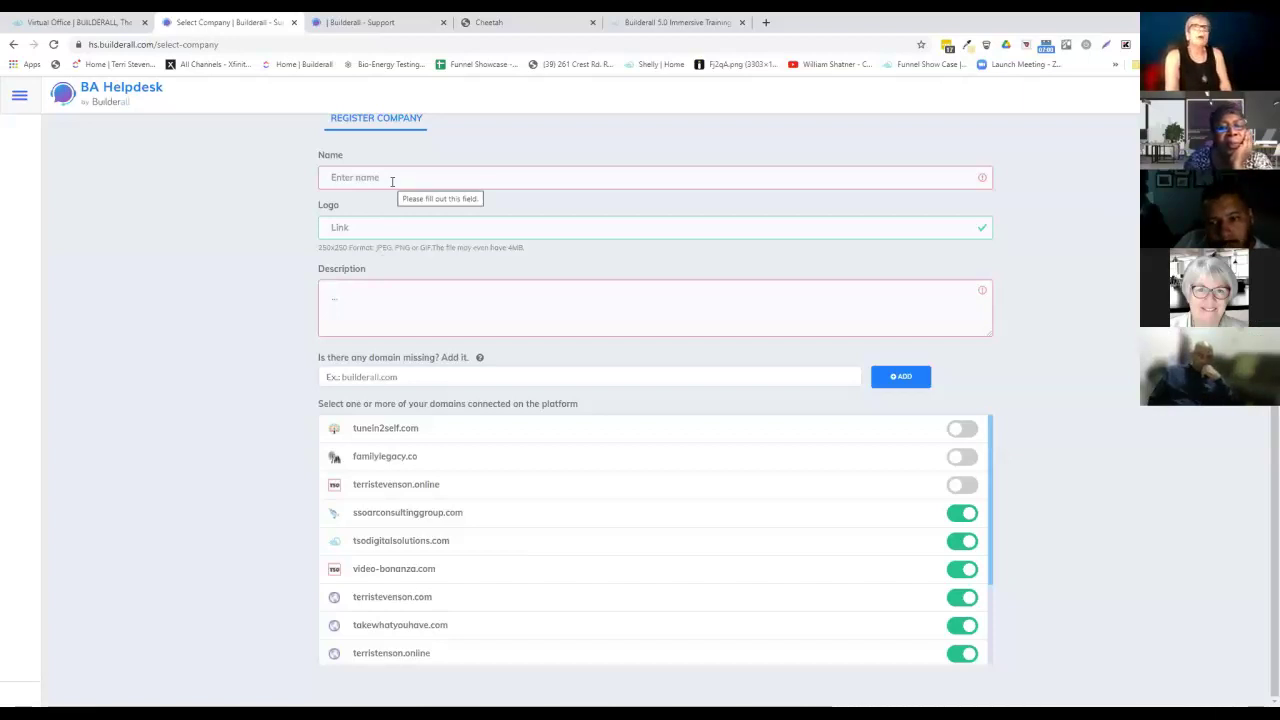
Enter 'Eating Fire' in the Register company form's Name field.
click(392, 179)
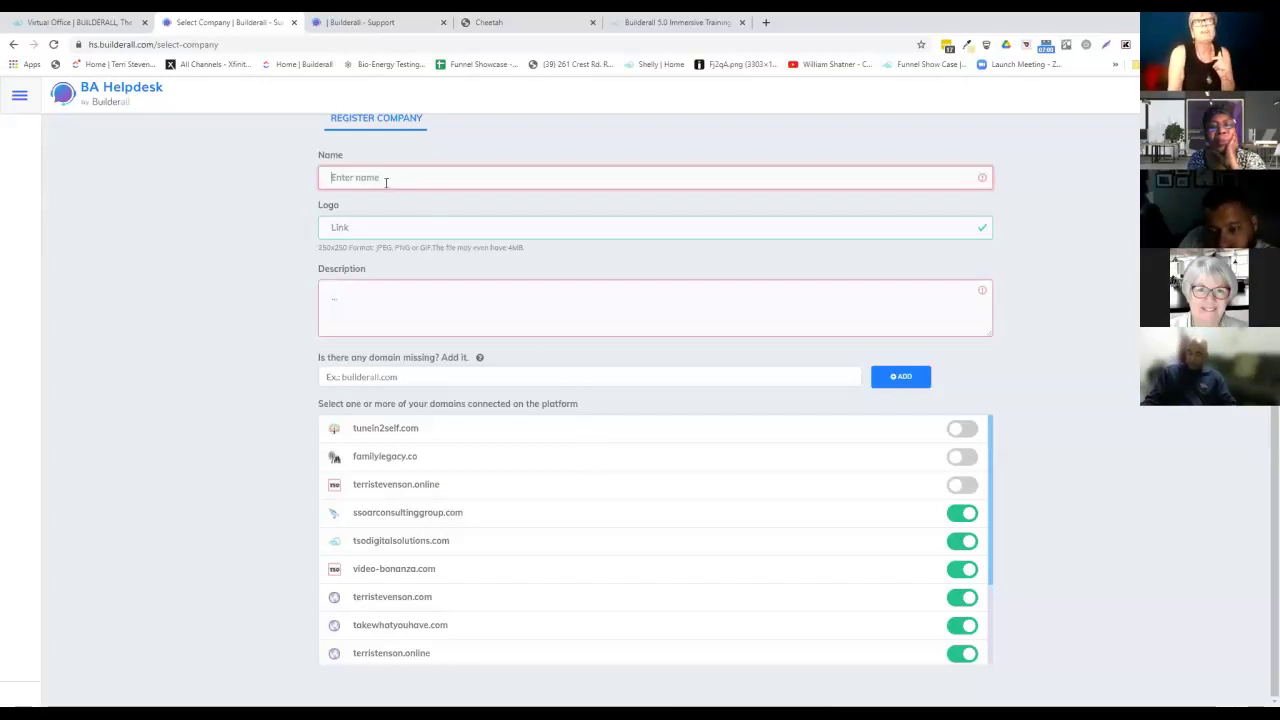
text(Eating Fire)
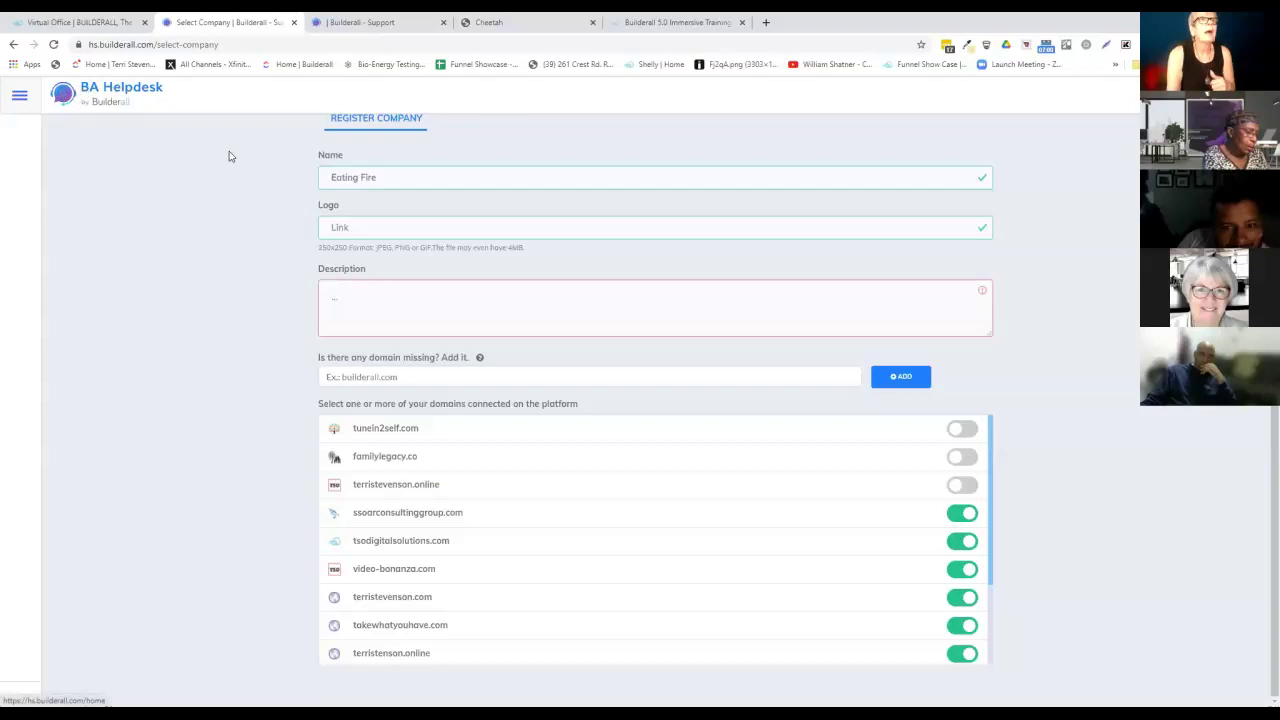
Look over the Home dashboard and chat listing, then return to the company selection page.
click(13, 45)
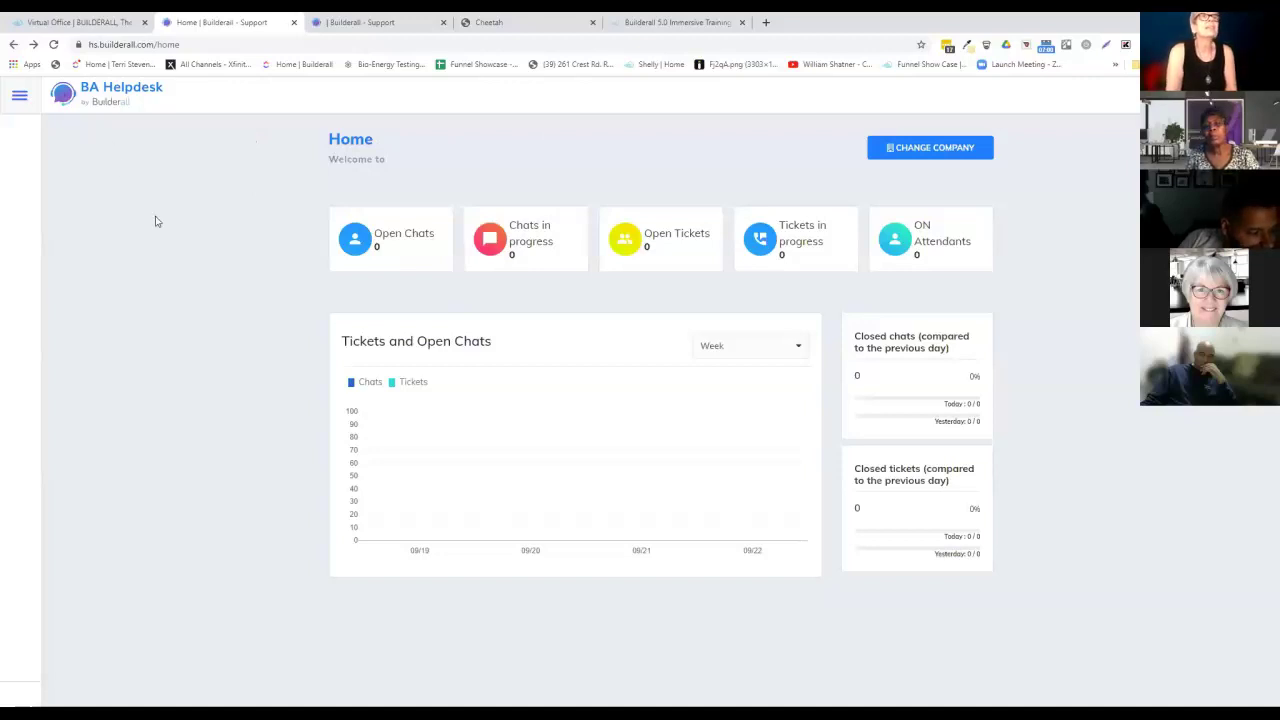
click(357, 22)
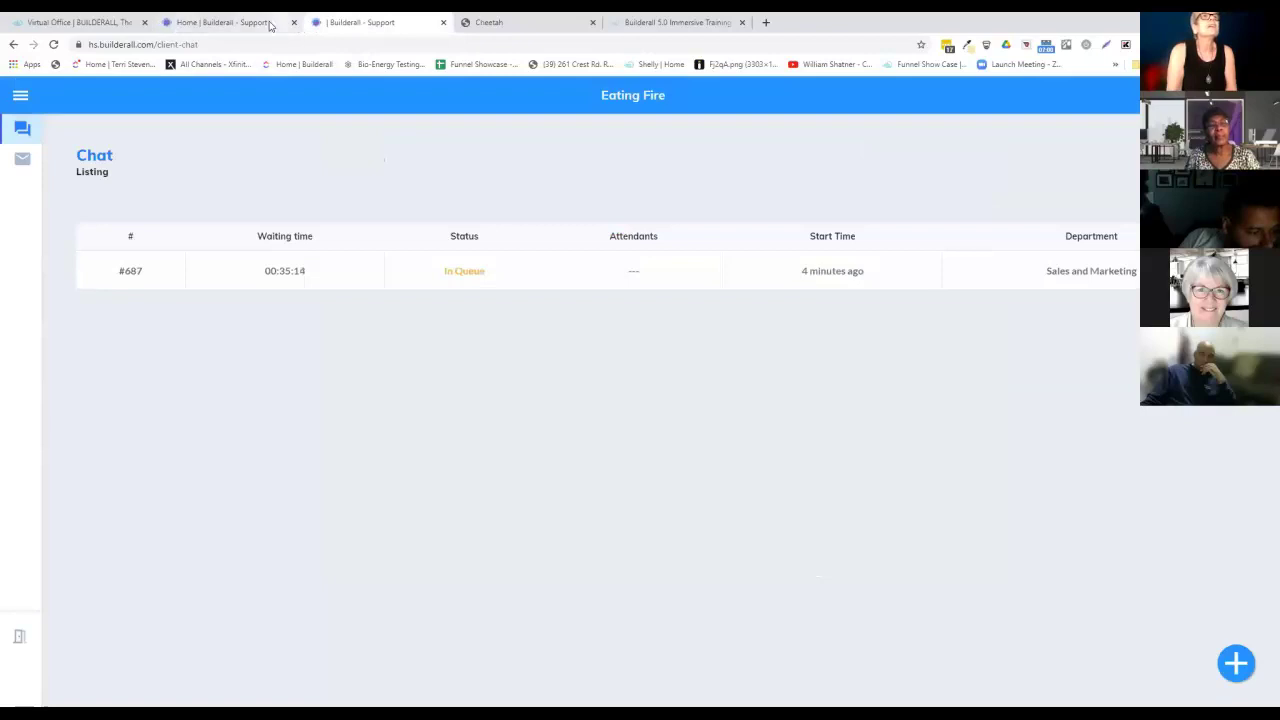
click(272, 24)
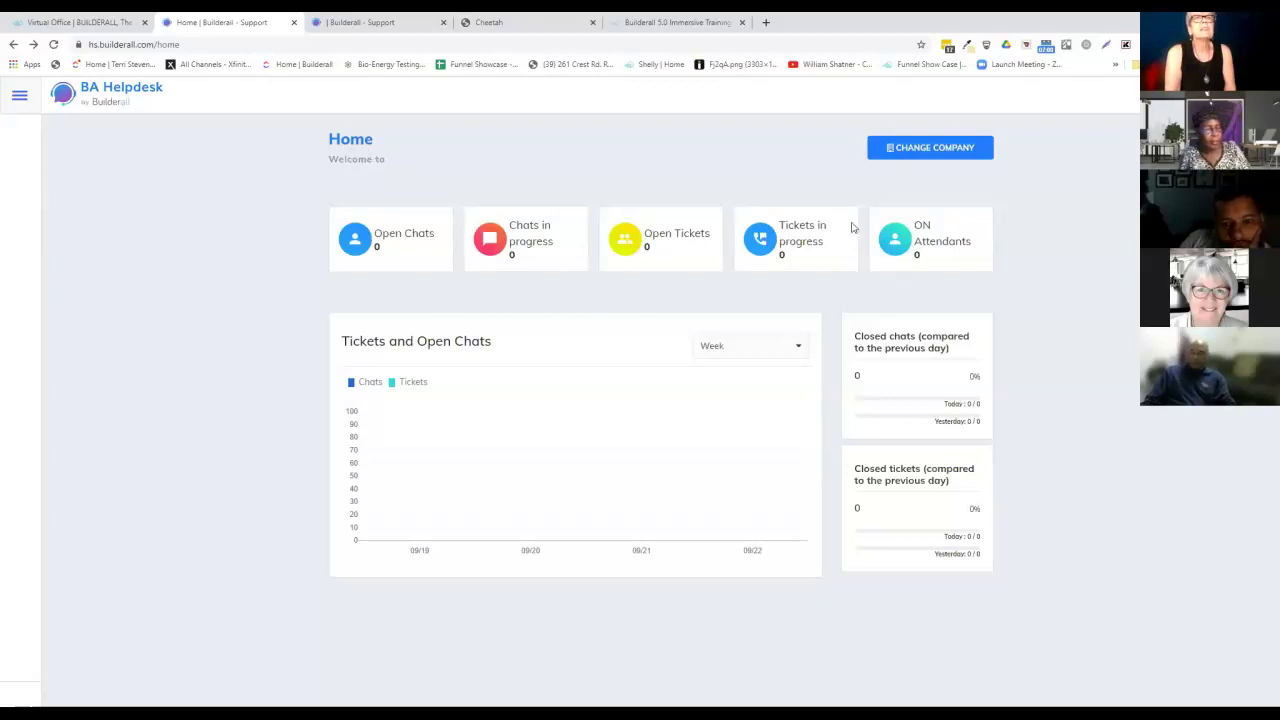
click(17, 97)
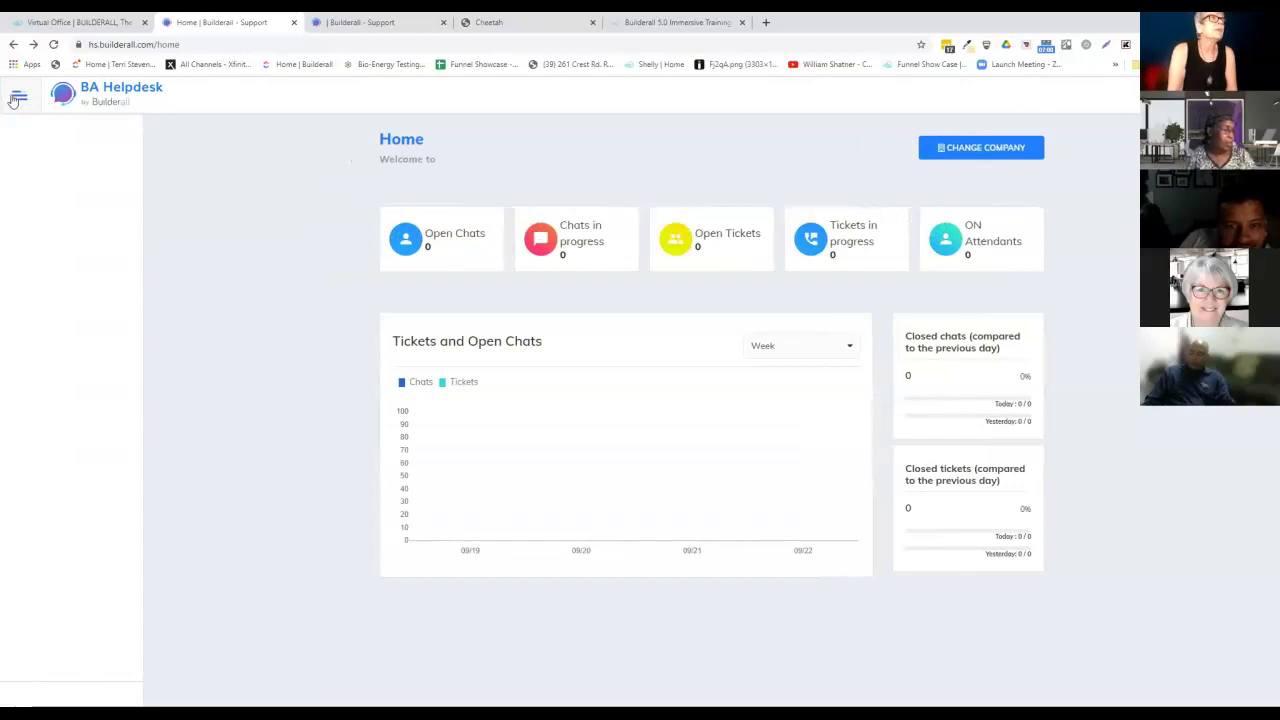
click(17, 97)
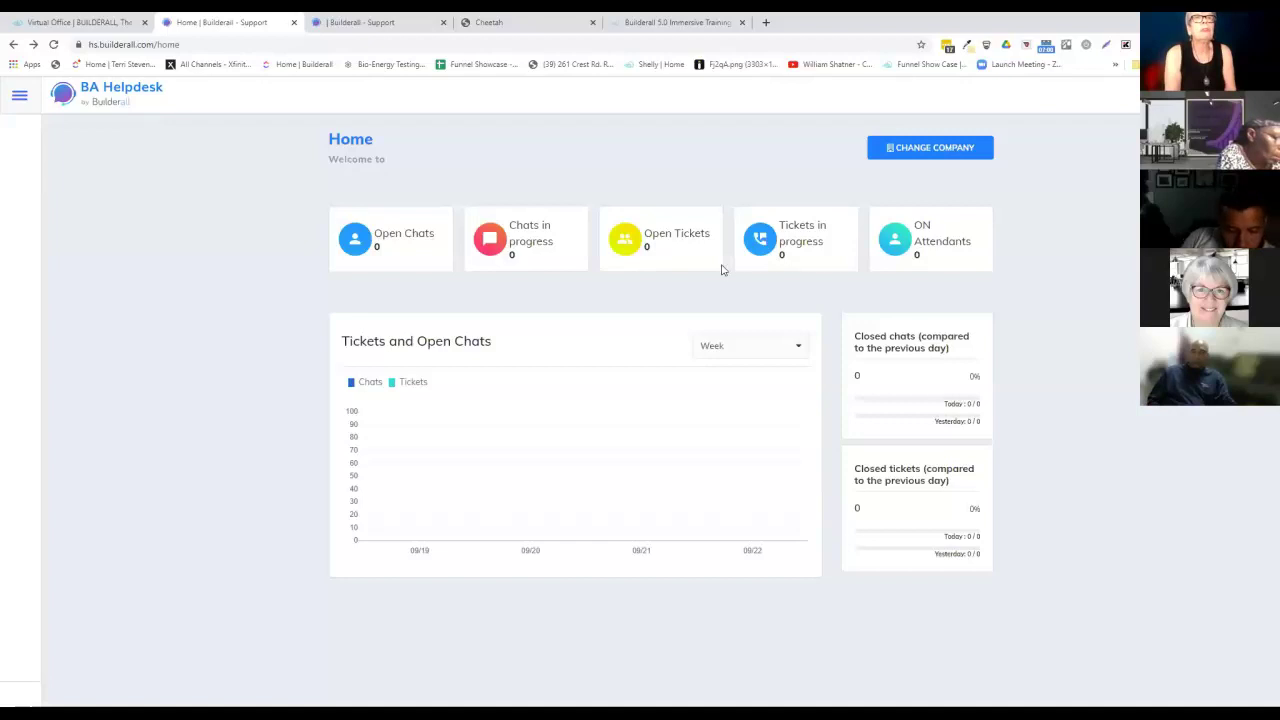
click(908, 151)
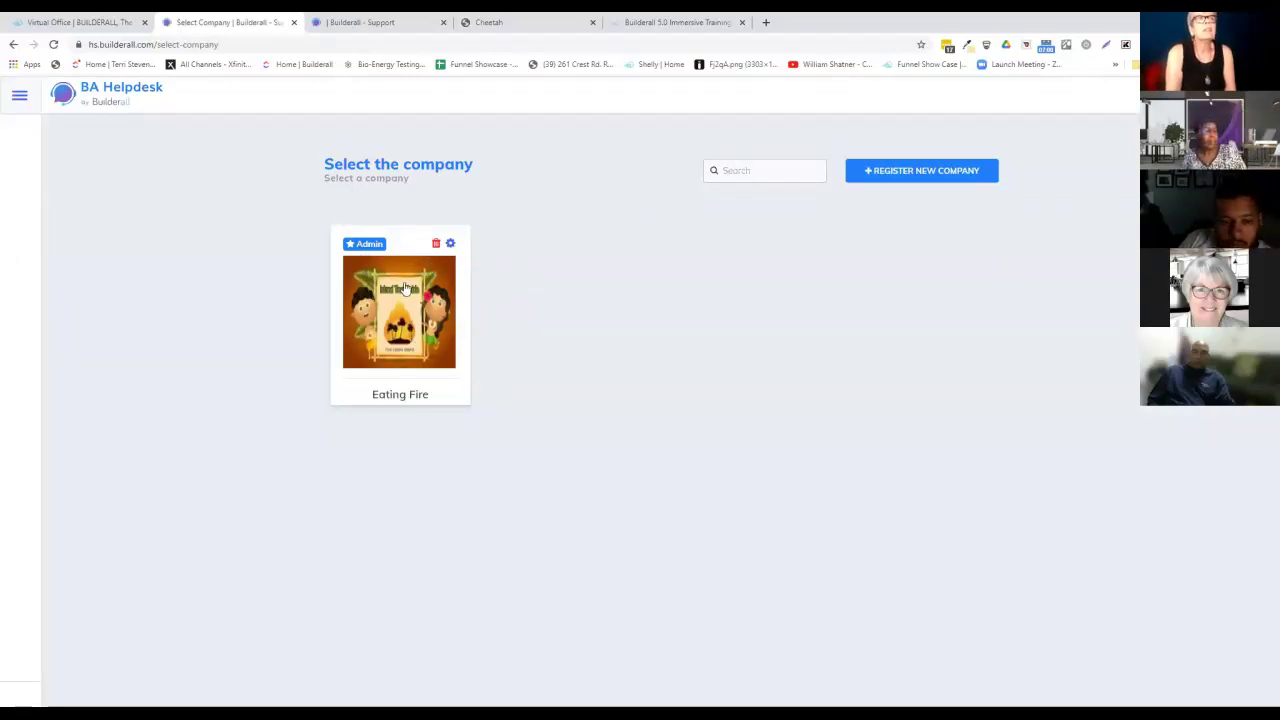
Open Eating Fire's Edit company page with its logo URL and Fire Eaters Island description.
click(450, 243)
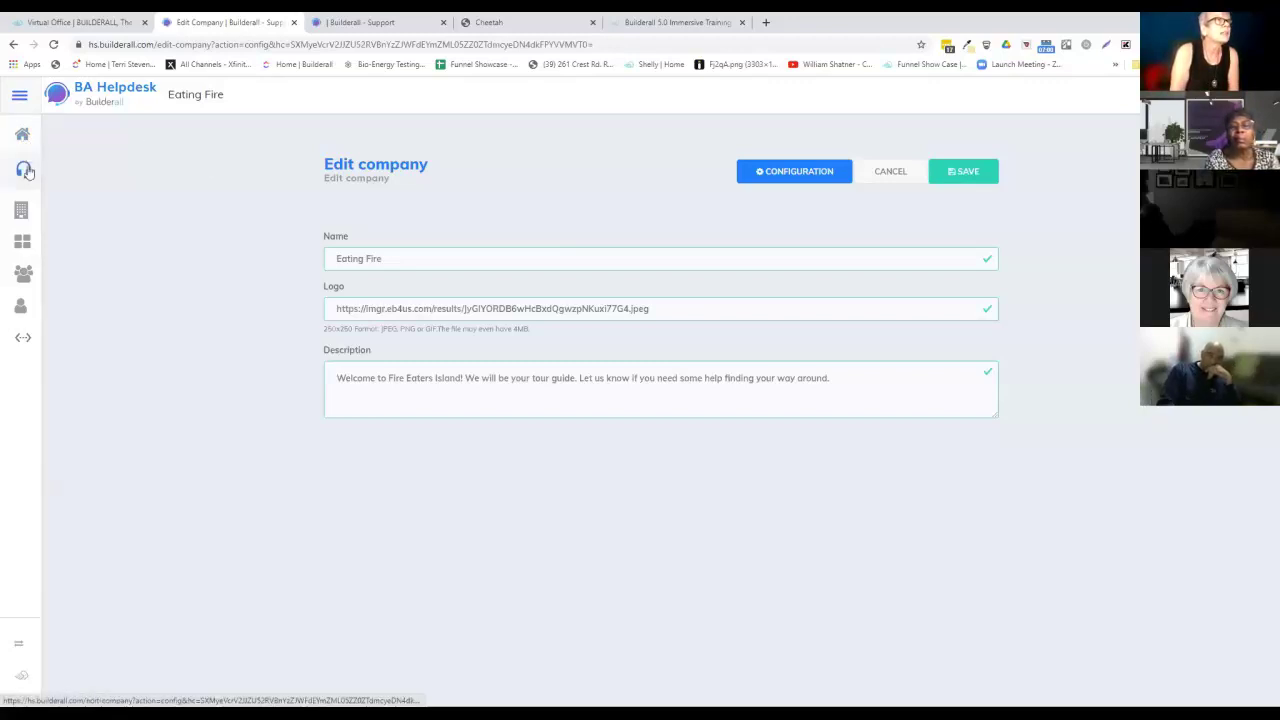
click(24, 170)
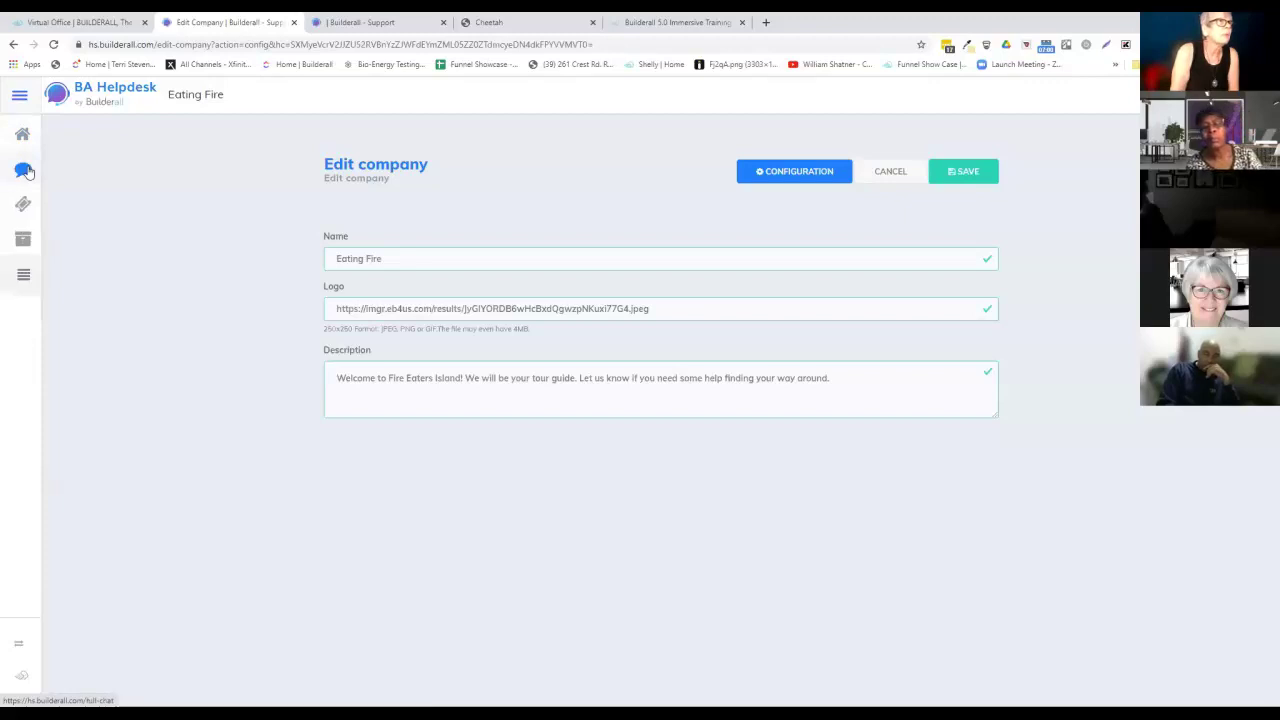
Open Full Chat to see the Technical Support queue of waiting chats.
click(25, 170)
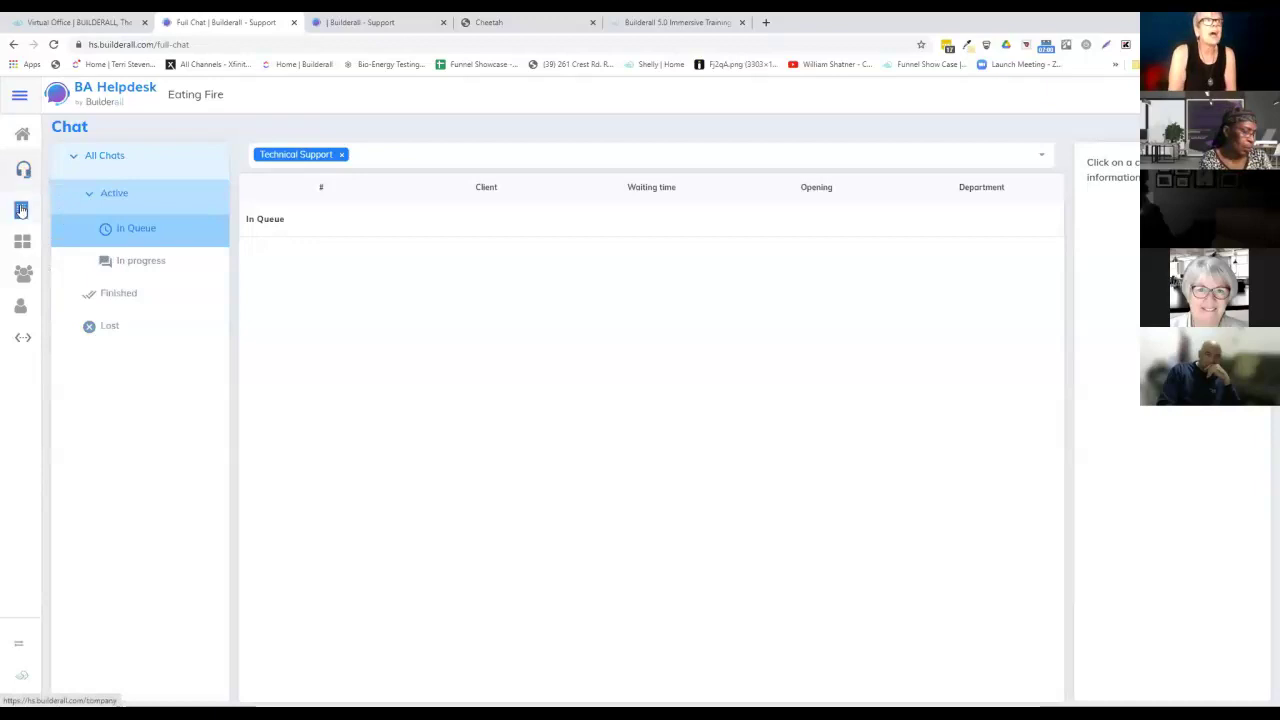
Review the Eating Fire company dashboard, then view department statistics: 0 tickets and 1 chat.
click(21, 210)
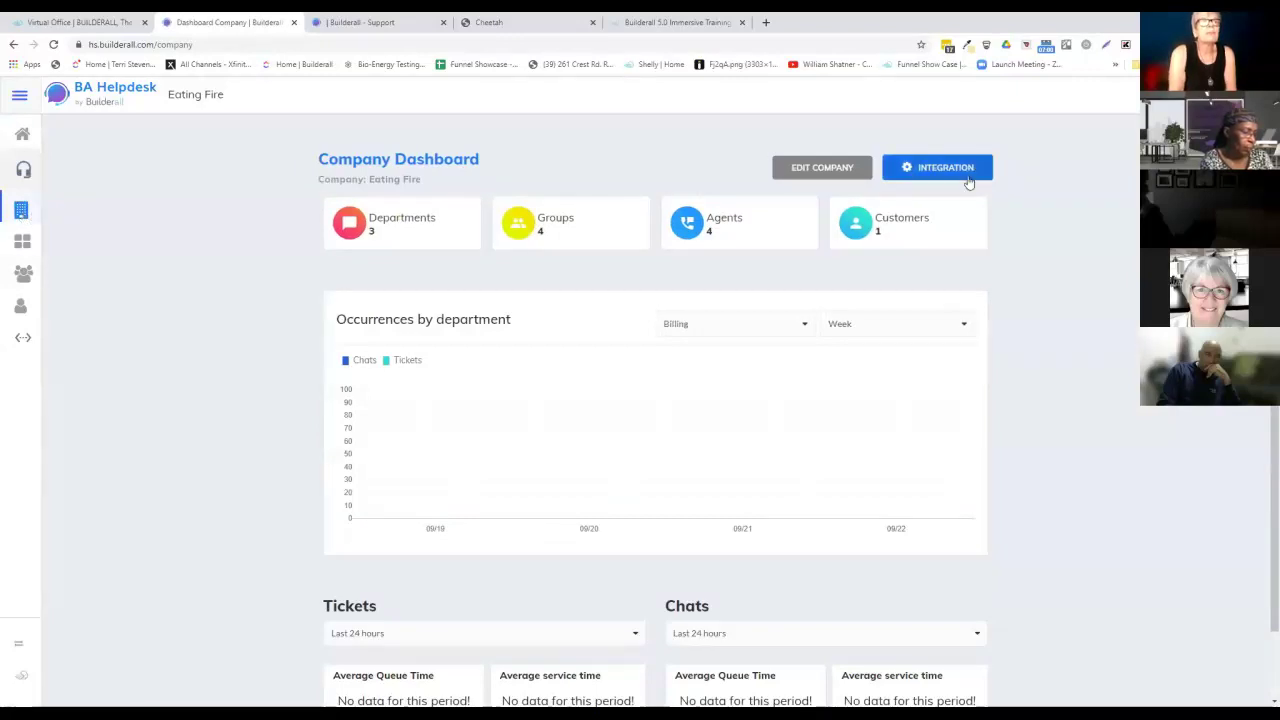
scroll(1036, 244, down, 1)
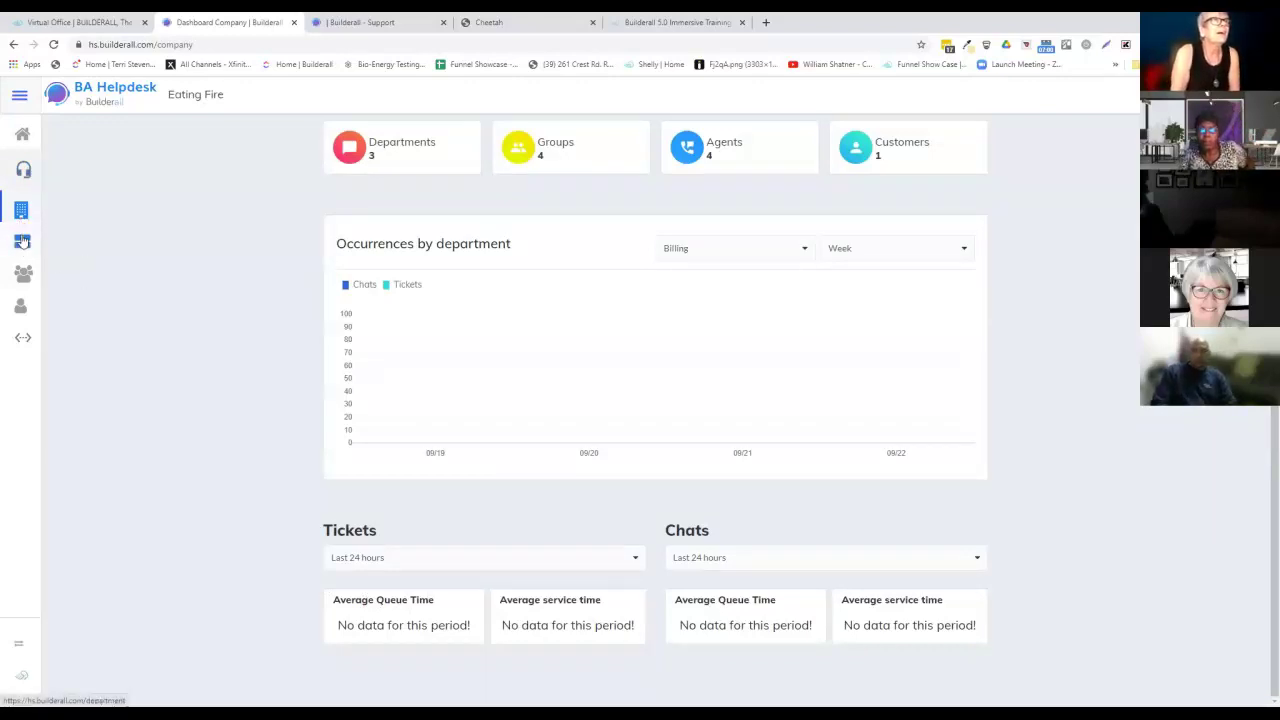
click(22, 241)
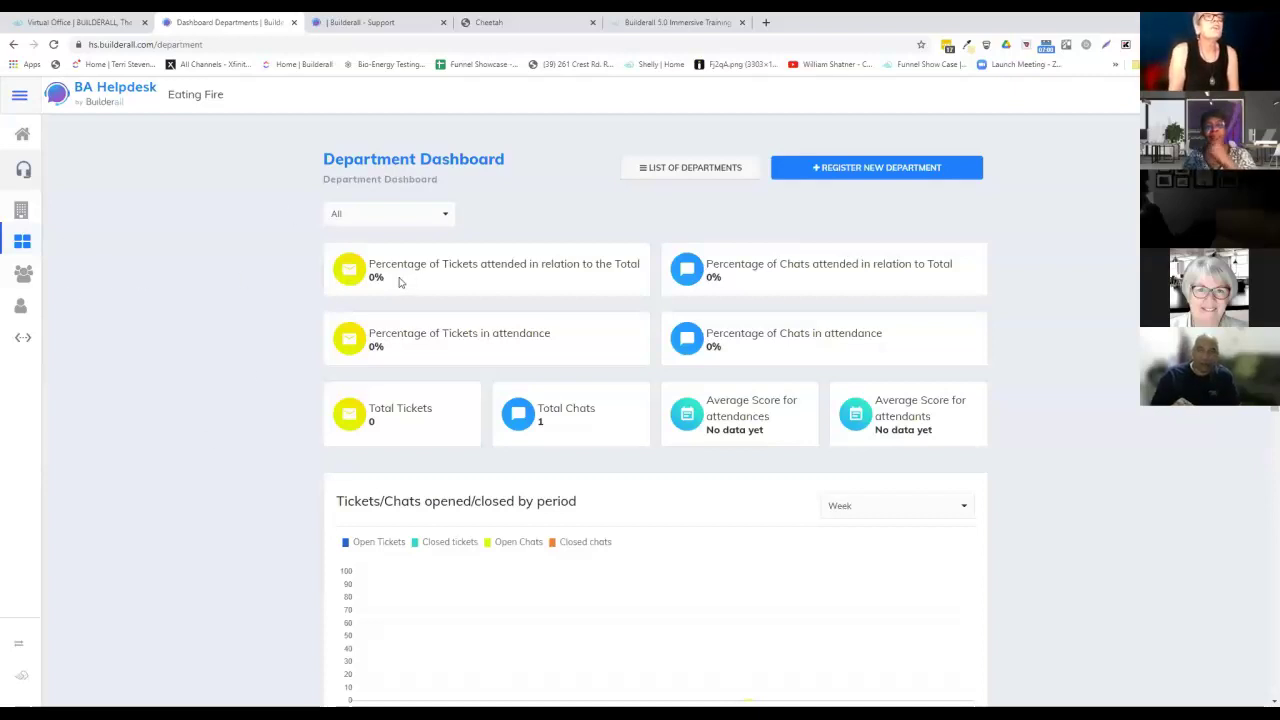
List the three departments, toggle Billing off and back on, and open Technical Support's configuration.
click(651, 170)
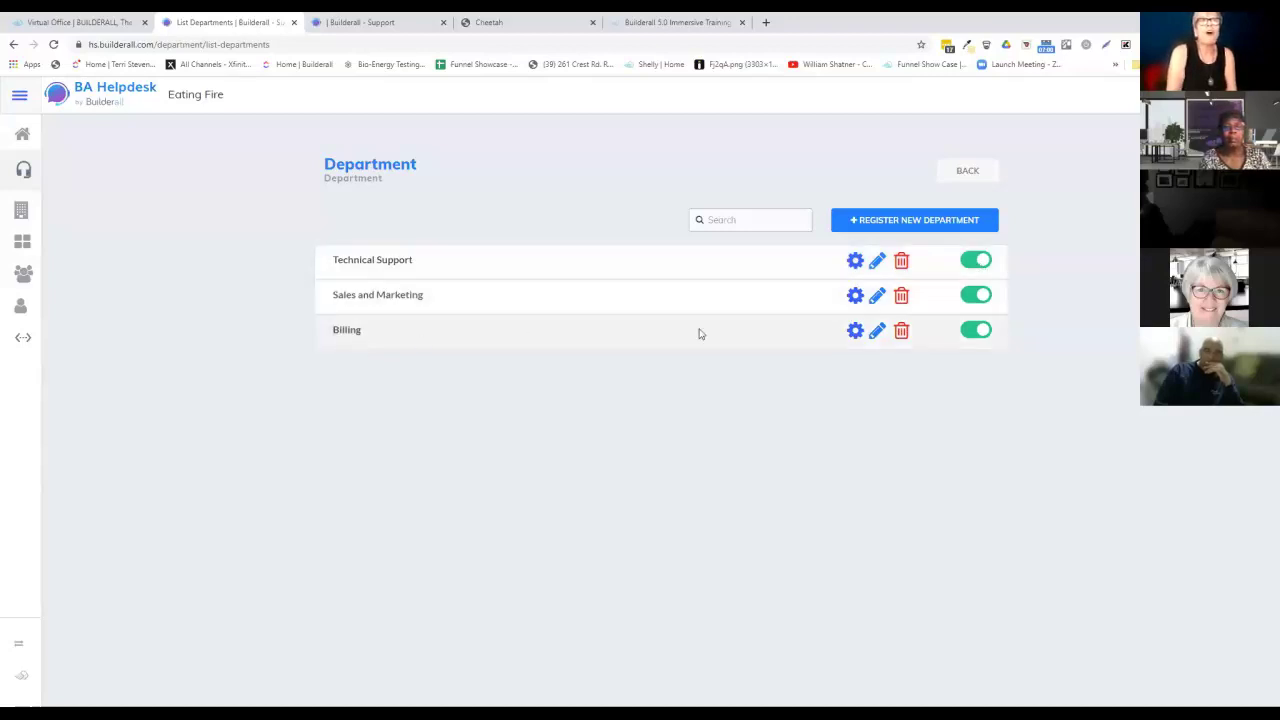
click(980, 331)
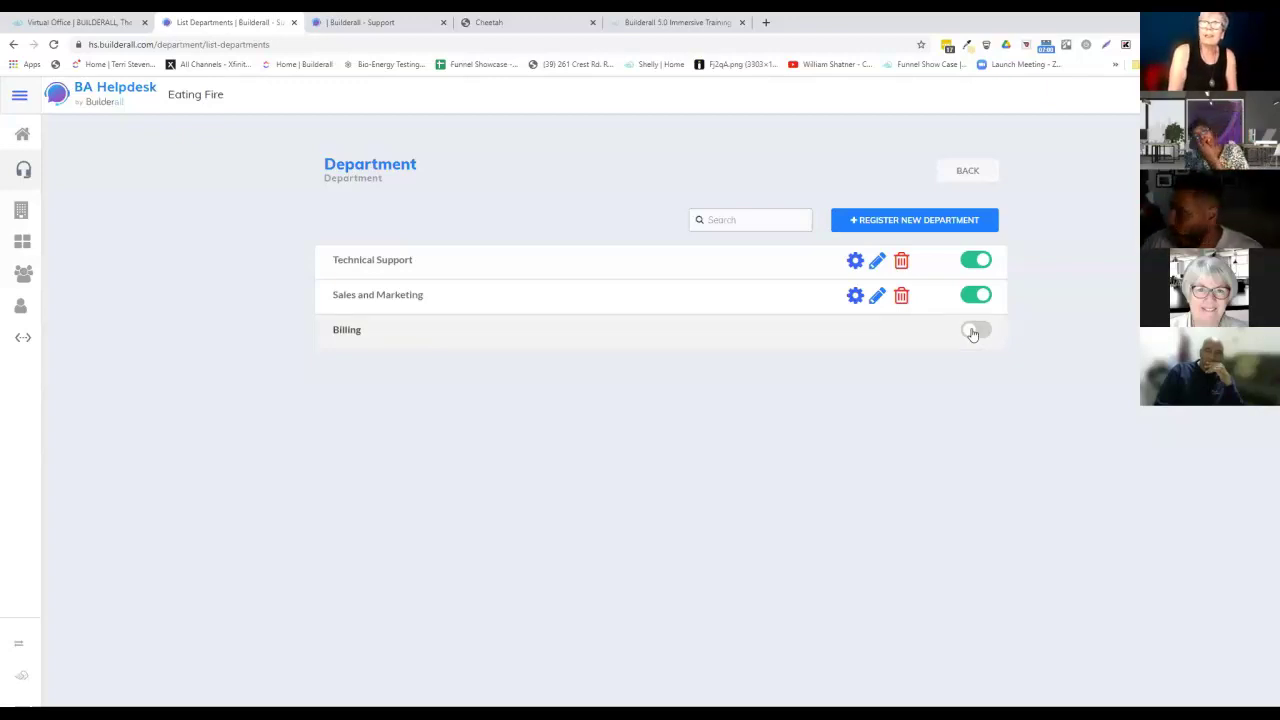
click(974, 331)
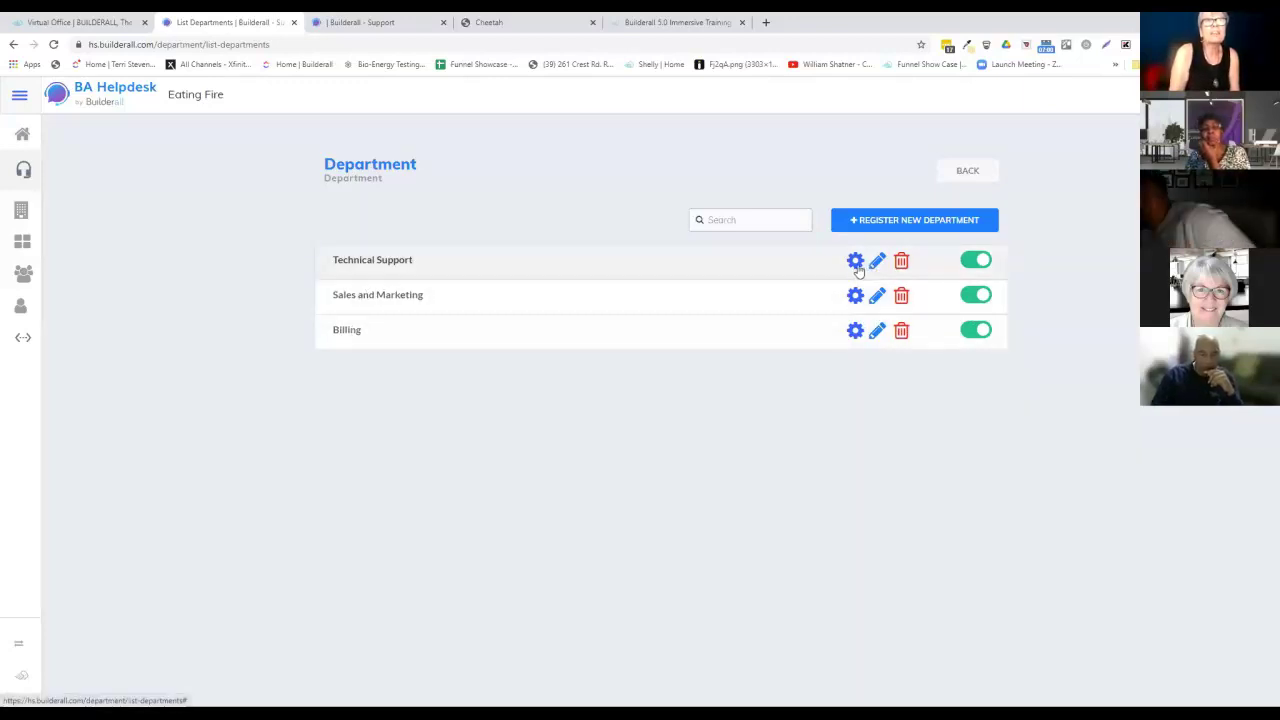
click(856, 265)
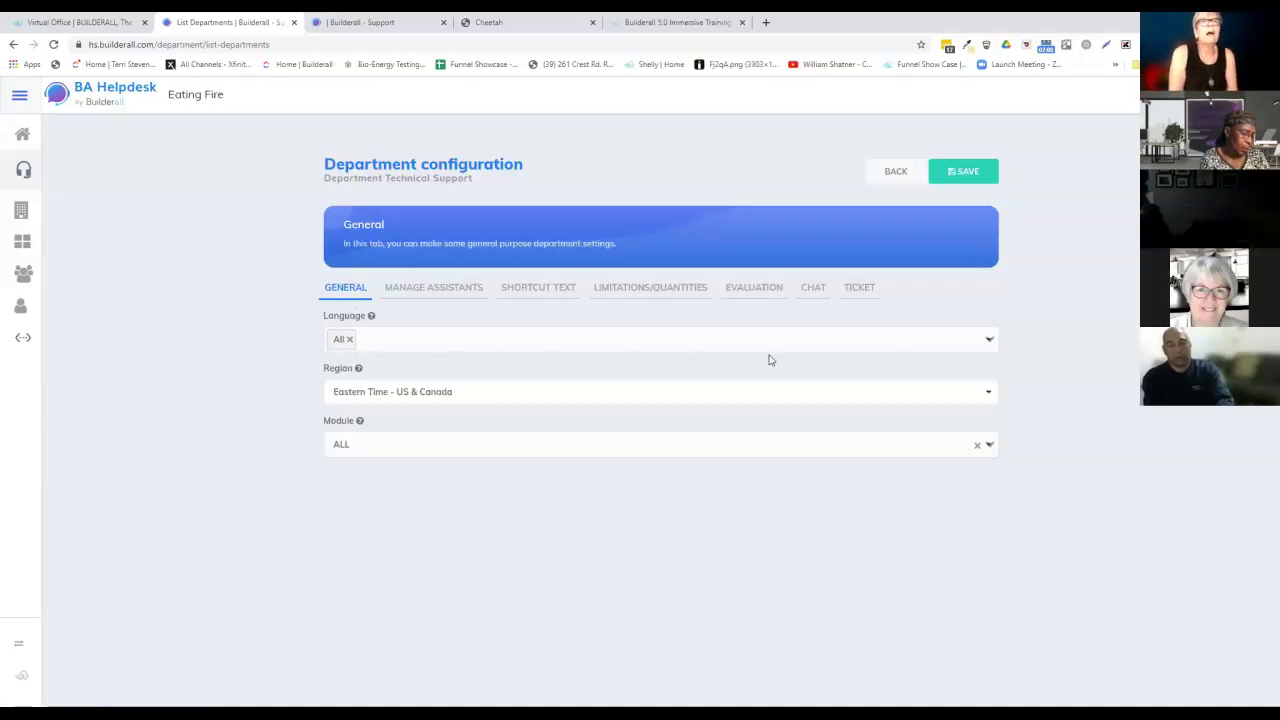
Change the Technical Support department language from All to English.
click(987, 341)
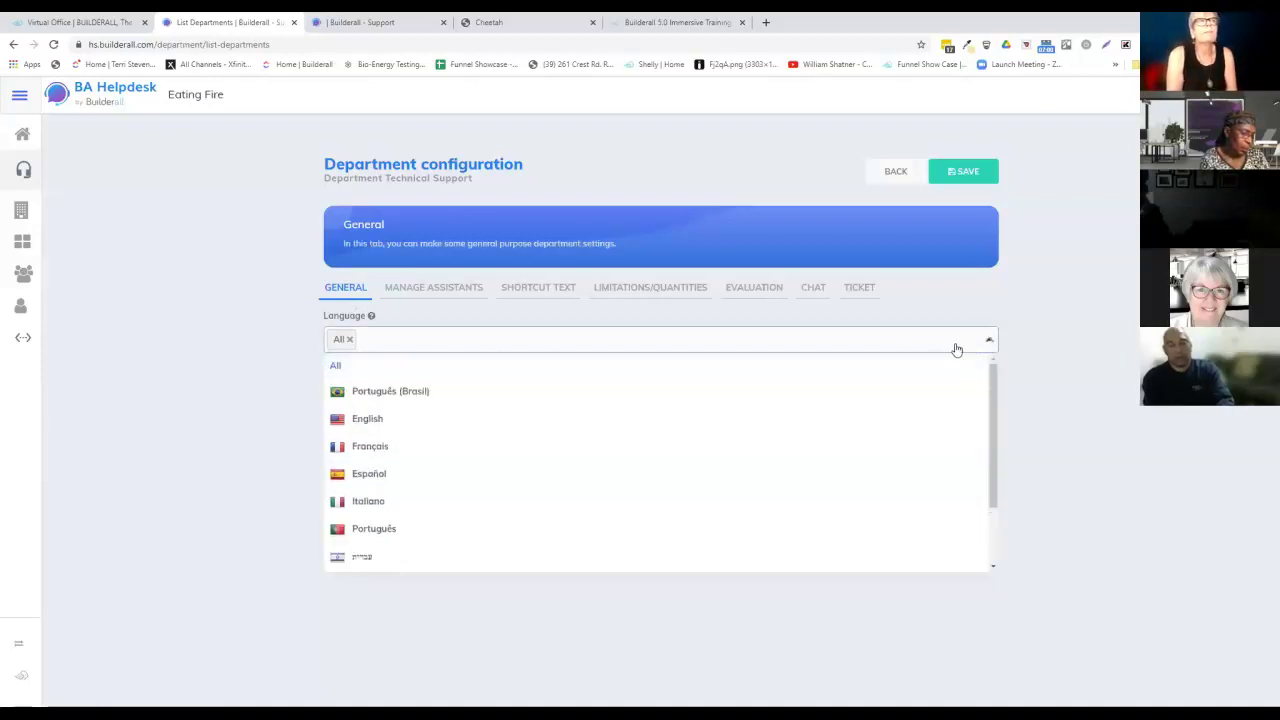
click(358, 418)
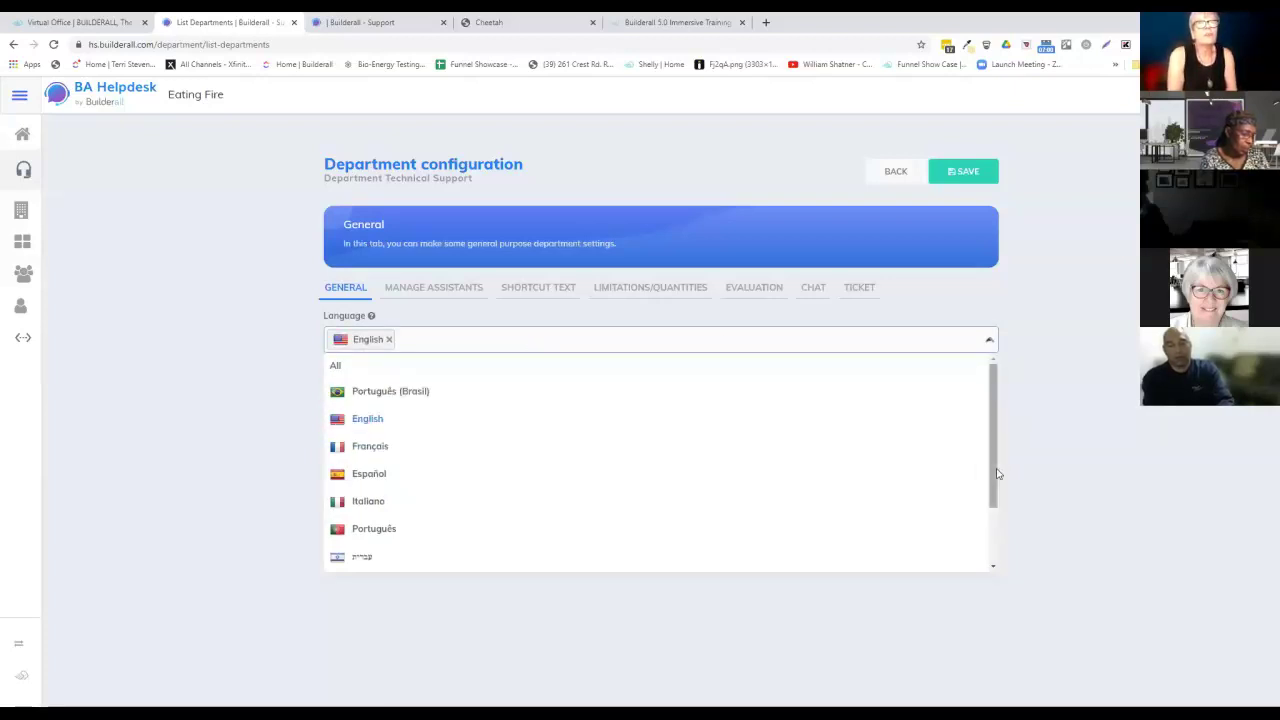
drag(996, 483, 994, 446)
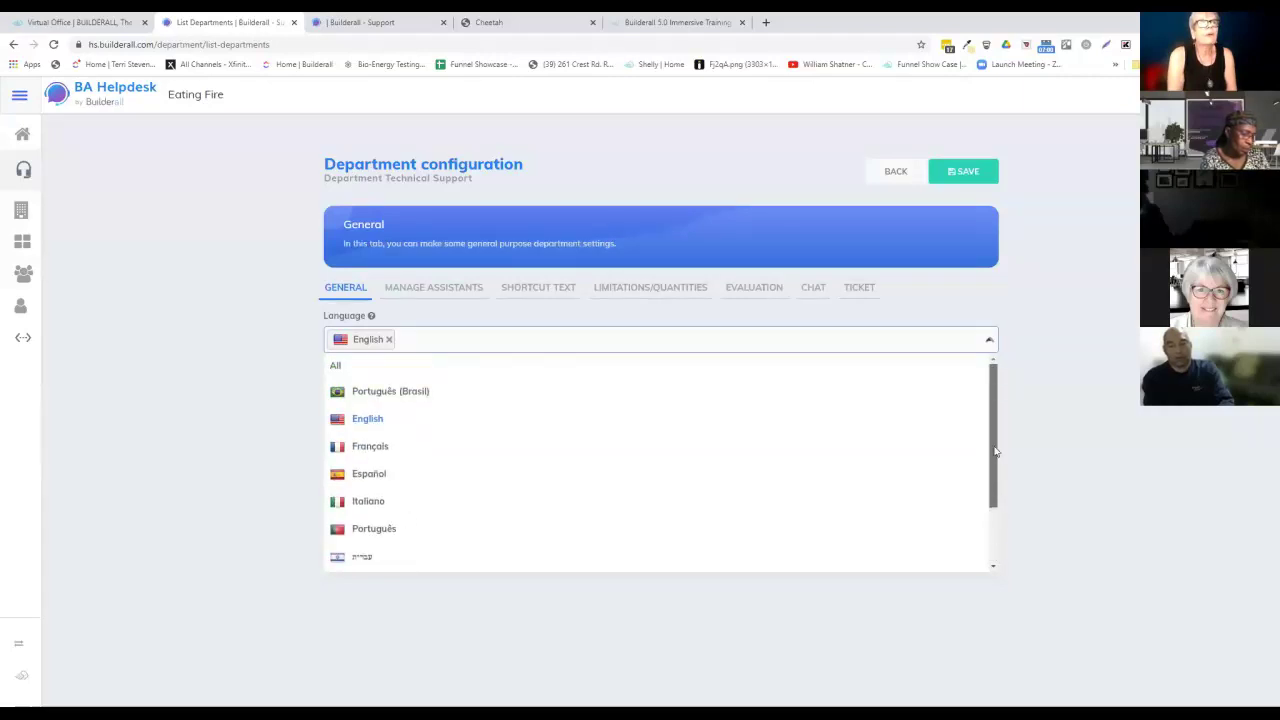
click(1054, 426)
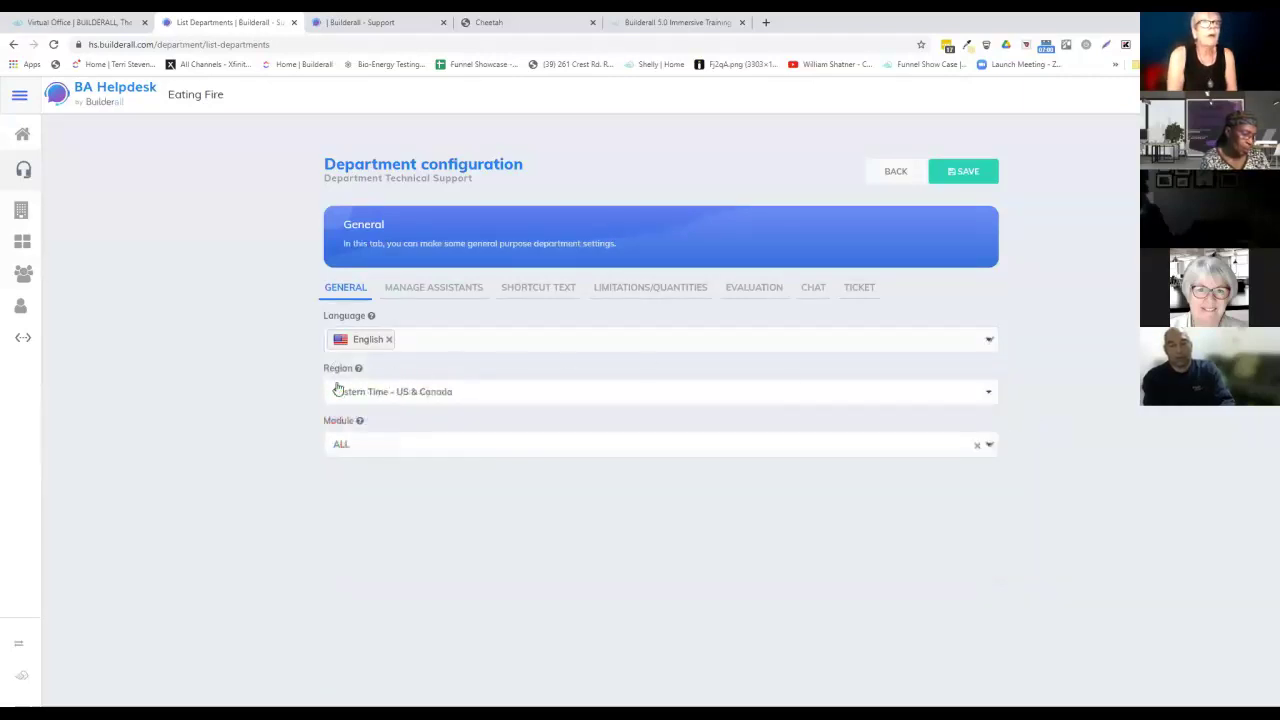
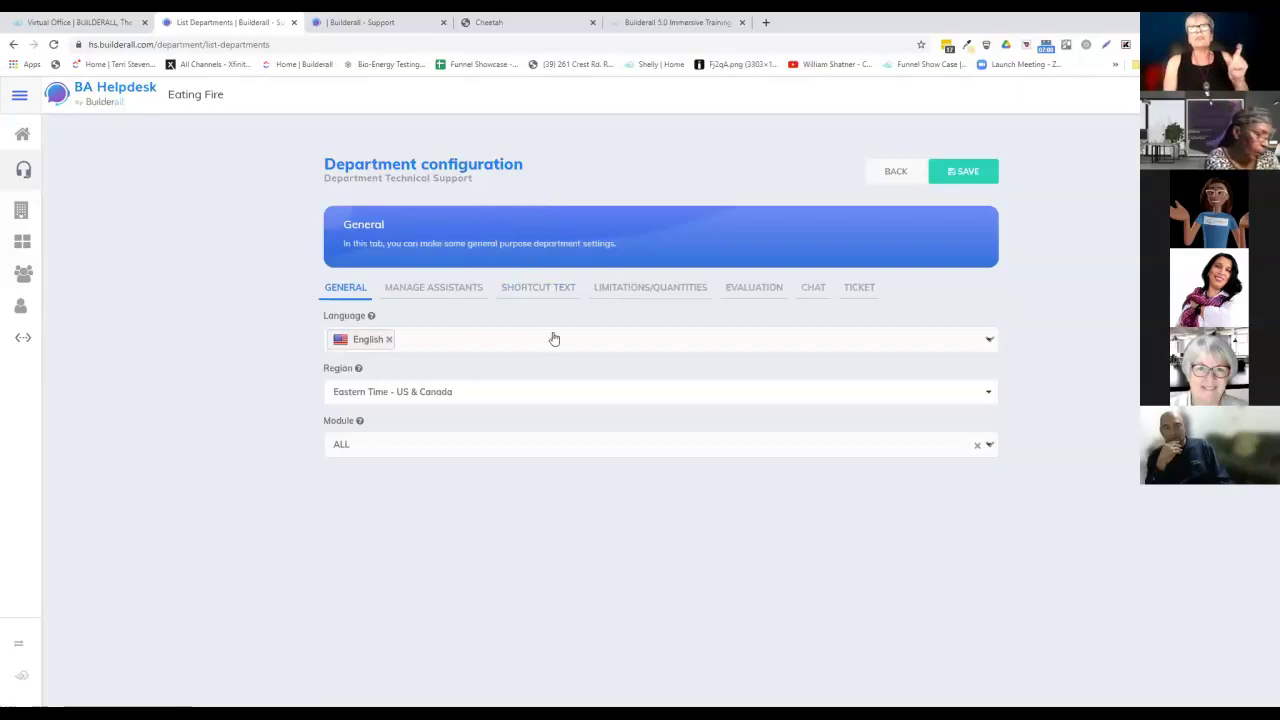
Assign the Billing attendant to Technical Support from the All attendants list.
click(457, 292)
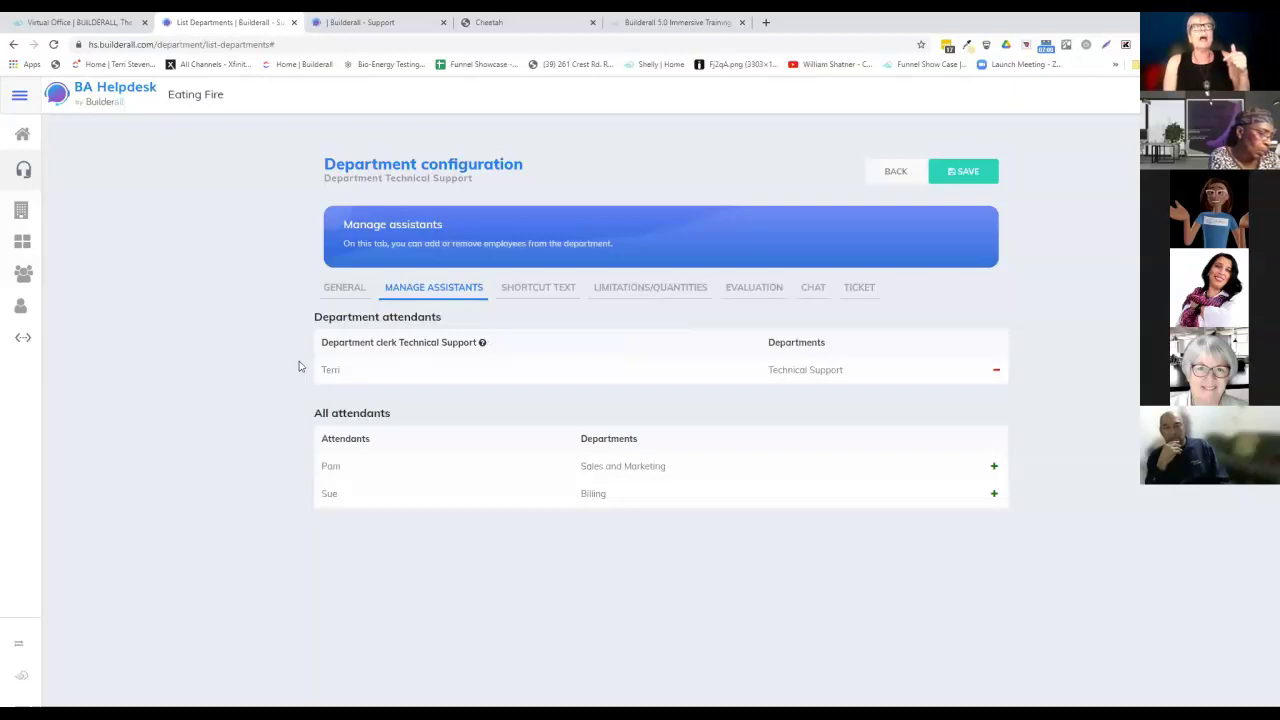
mouse_move(352, 348)
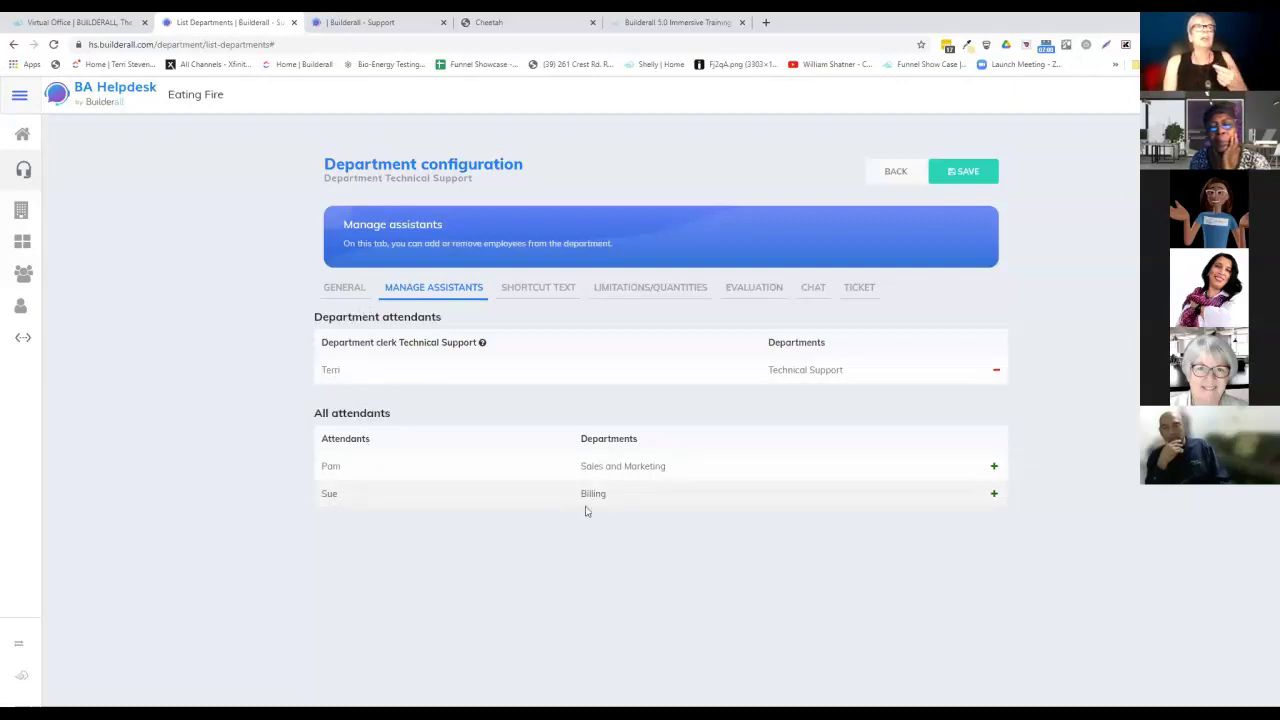
click(994, 495)
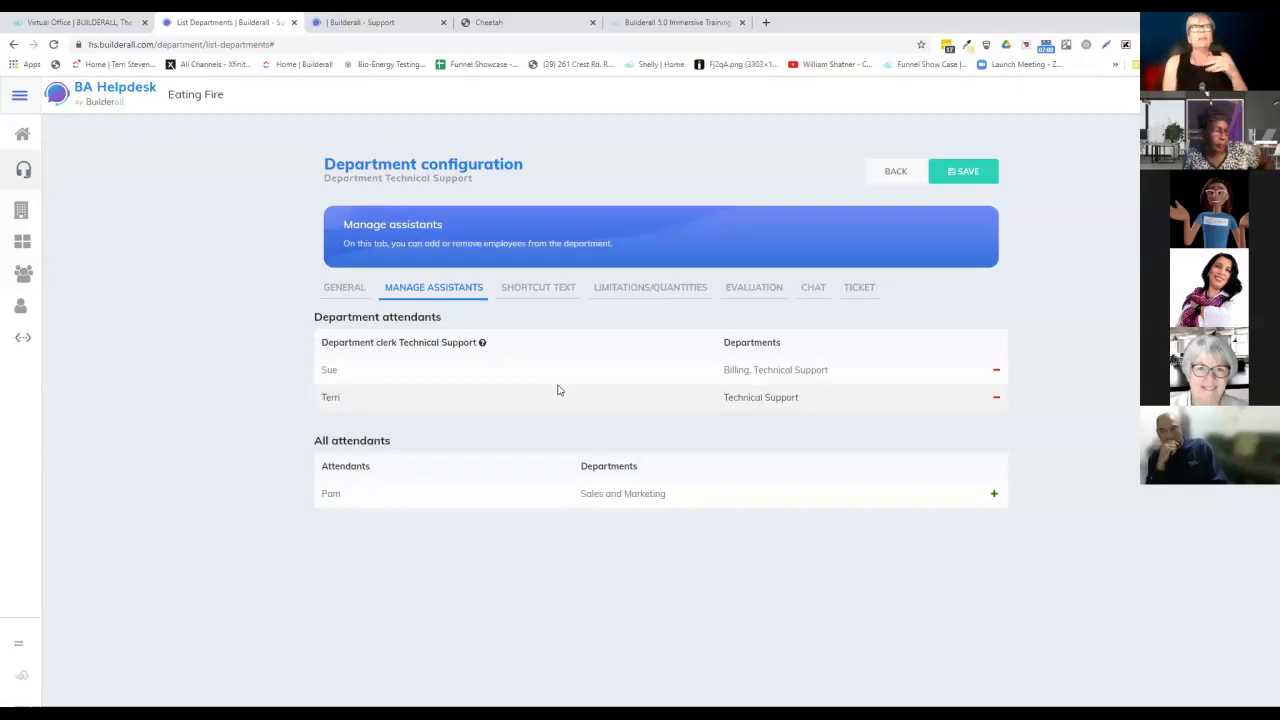
Show Technical Support's shortcut texts, including custom shortcuts gm, ga, gn and eta.
click(538, 290)
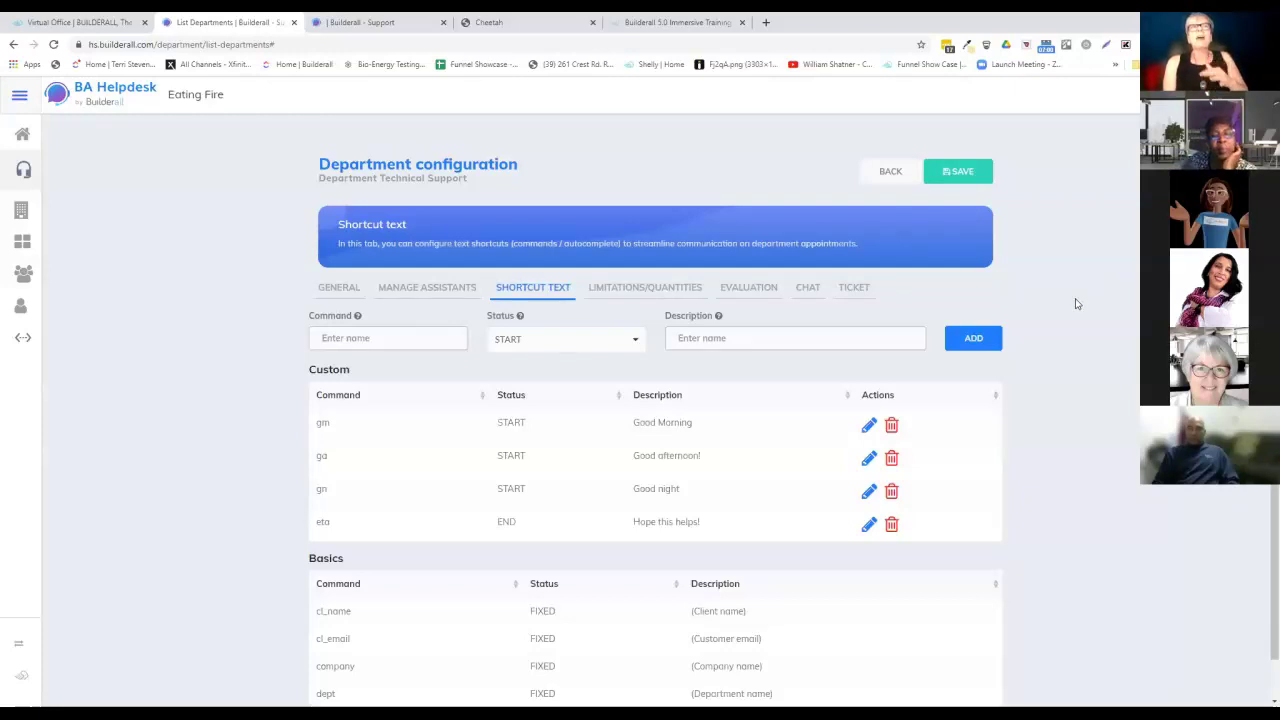
scroll(1055, 329, down, 1)
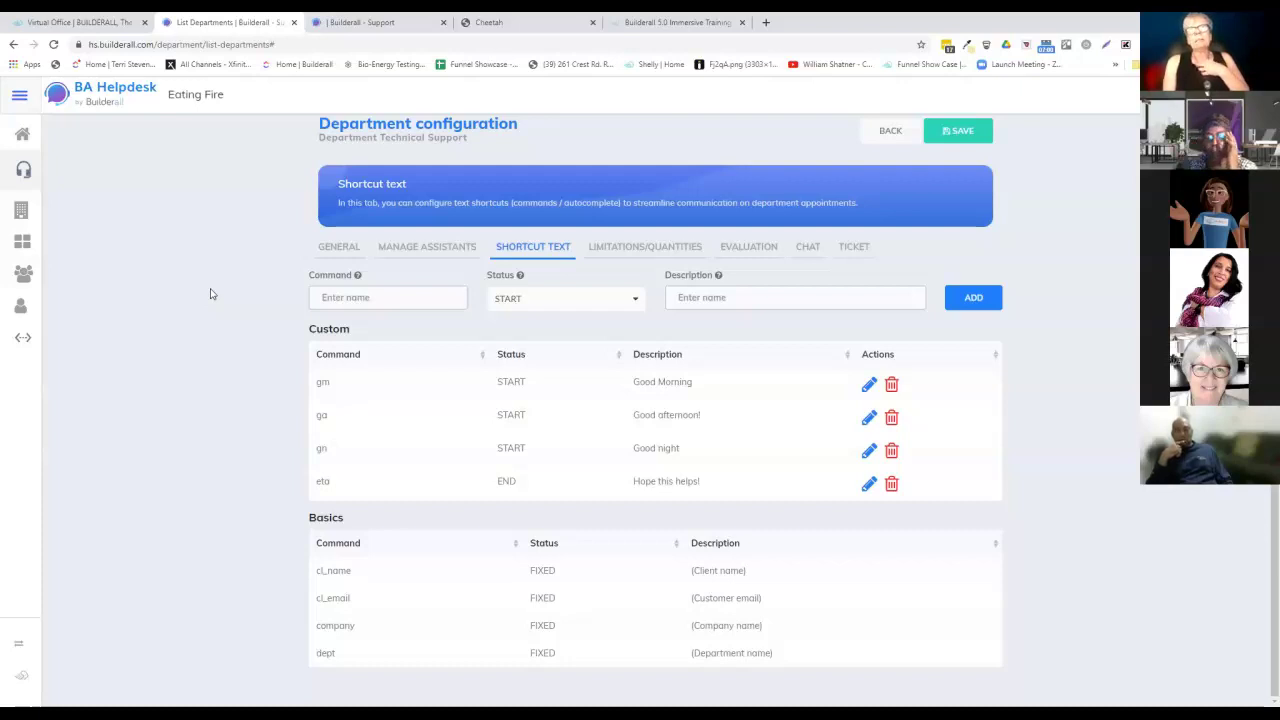
Review Technical Support's limitations, nudging chat waiting time to 3 then back to 2 minutes.
click(664, 249)
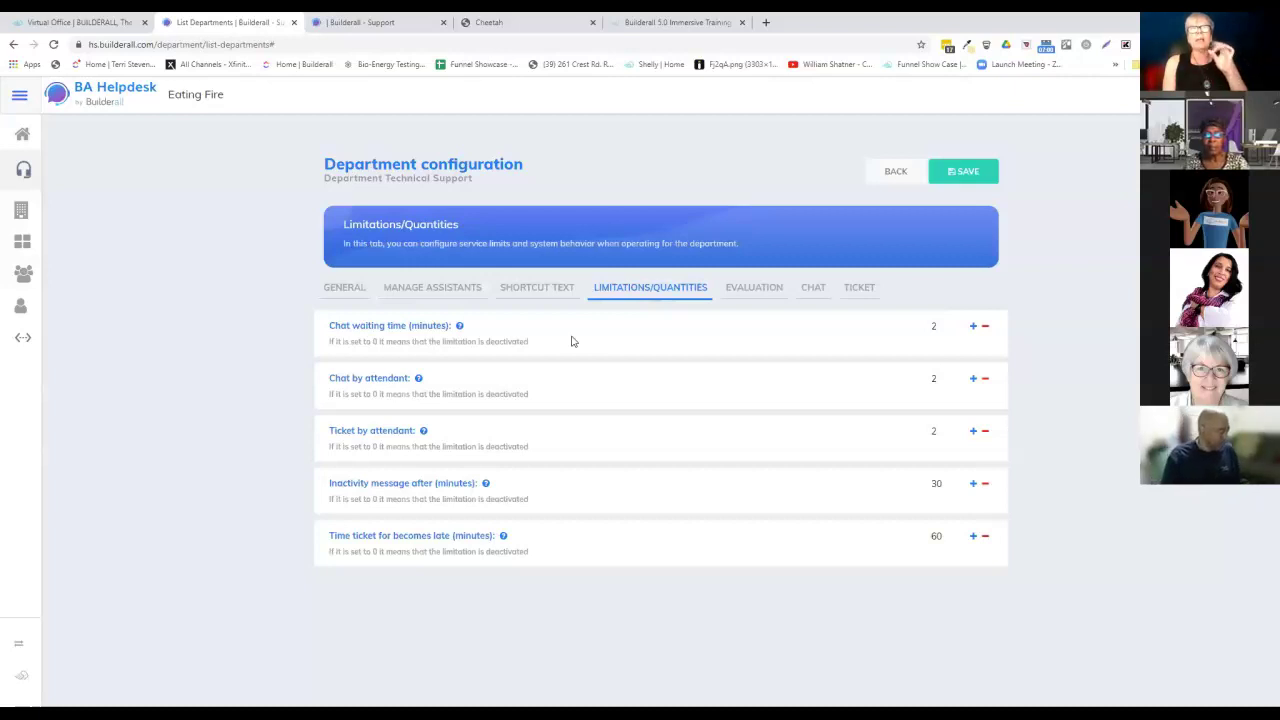
click(972, 333)
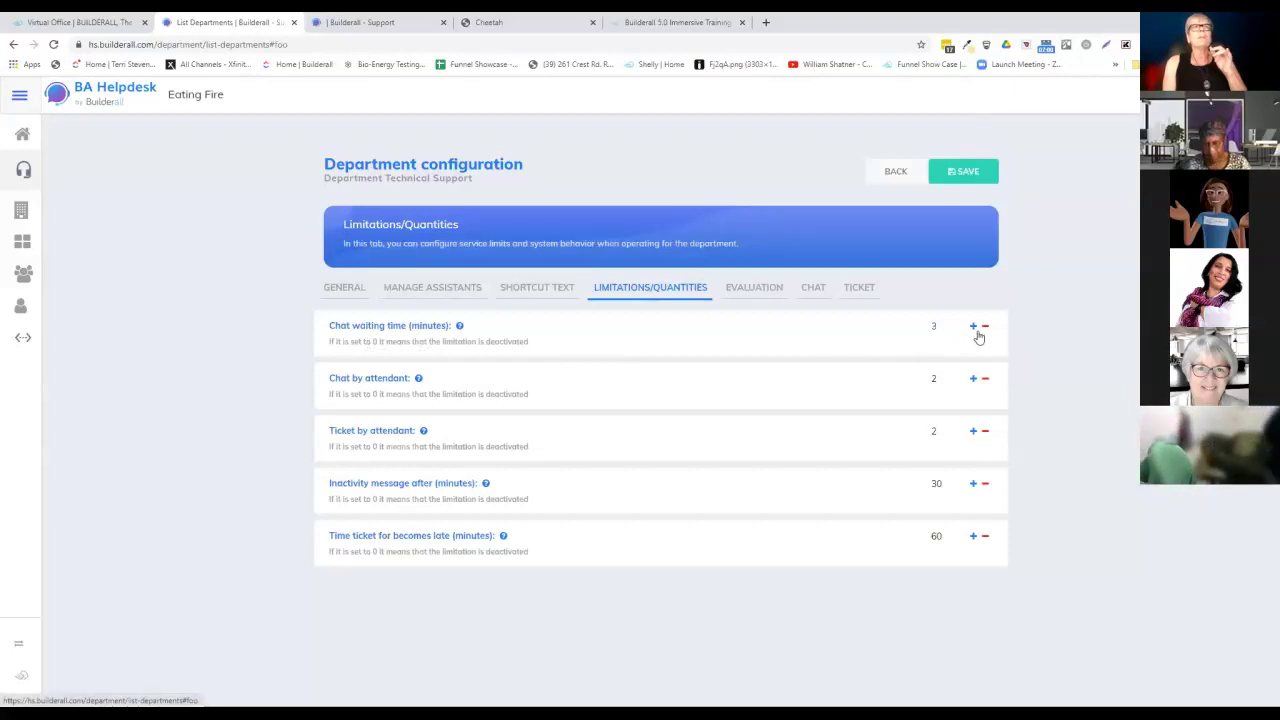
click(986, 333)
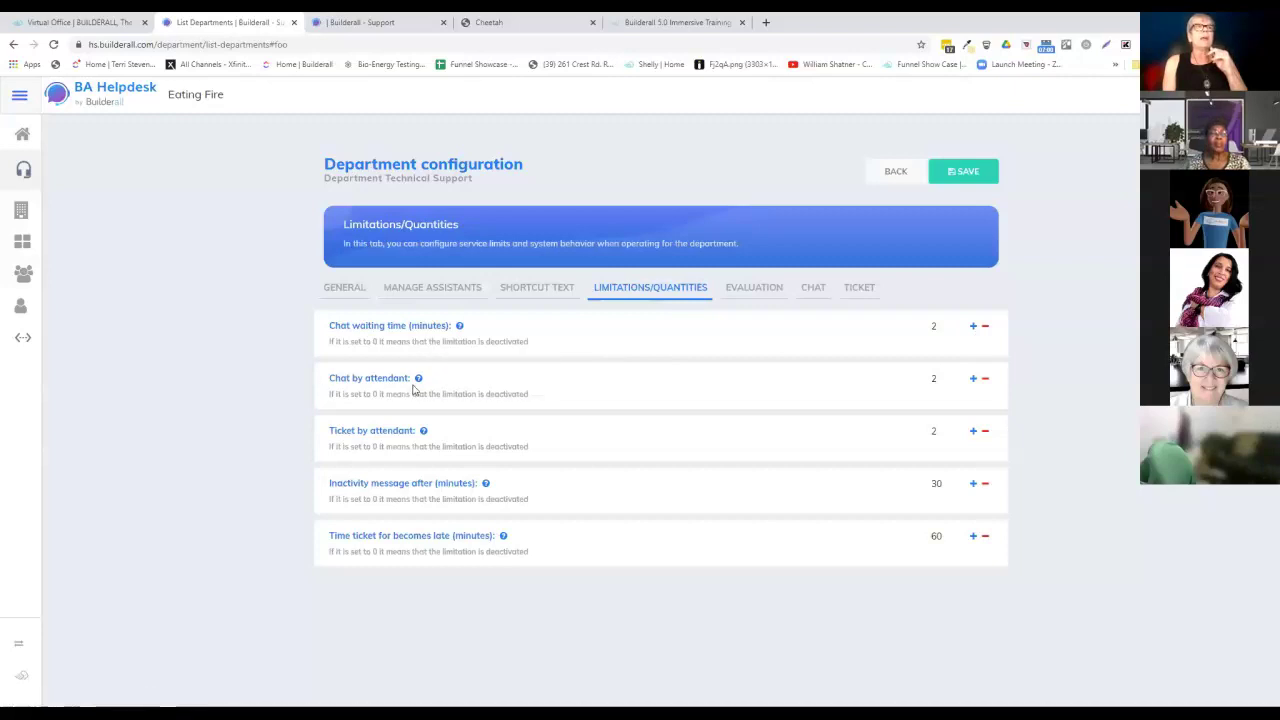
mouse_move(441, 388)
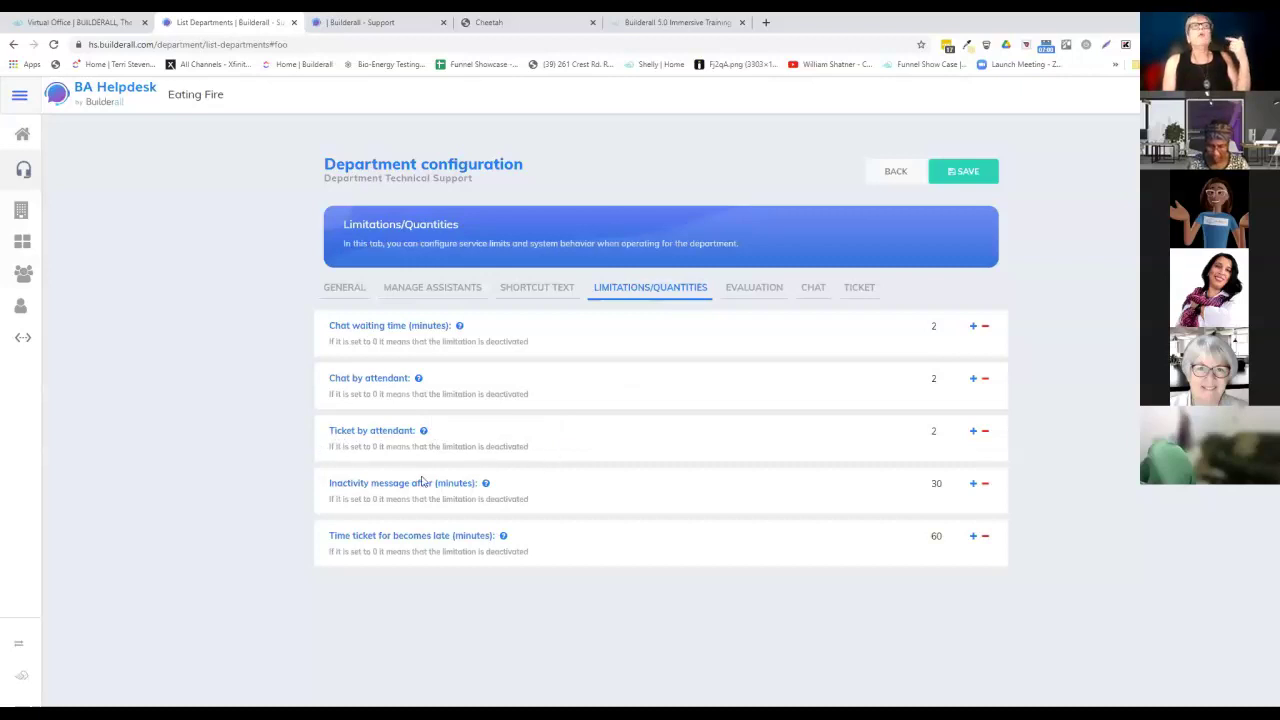
mouse_move(358, 496)
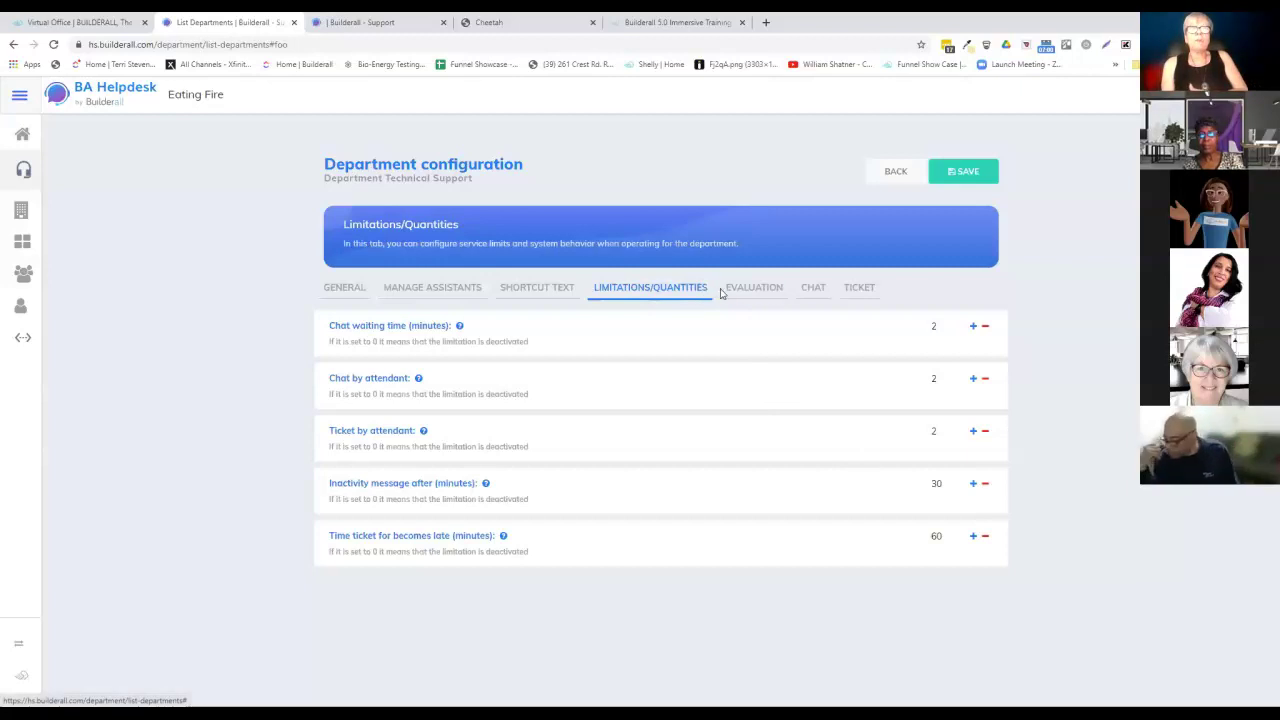
Show the Good or Bad evaluation type with attendant, service and comment ratings enabled.
click(750, 292)
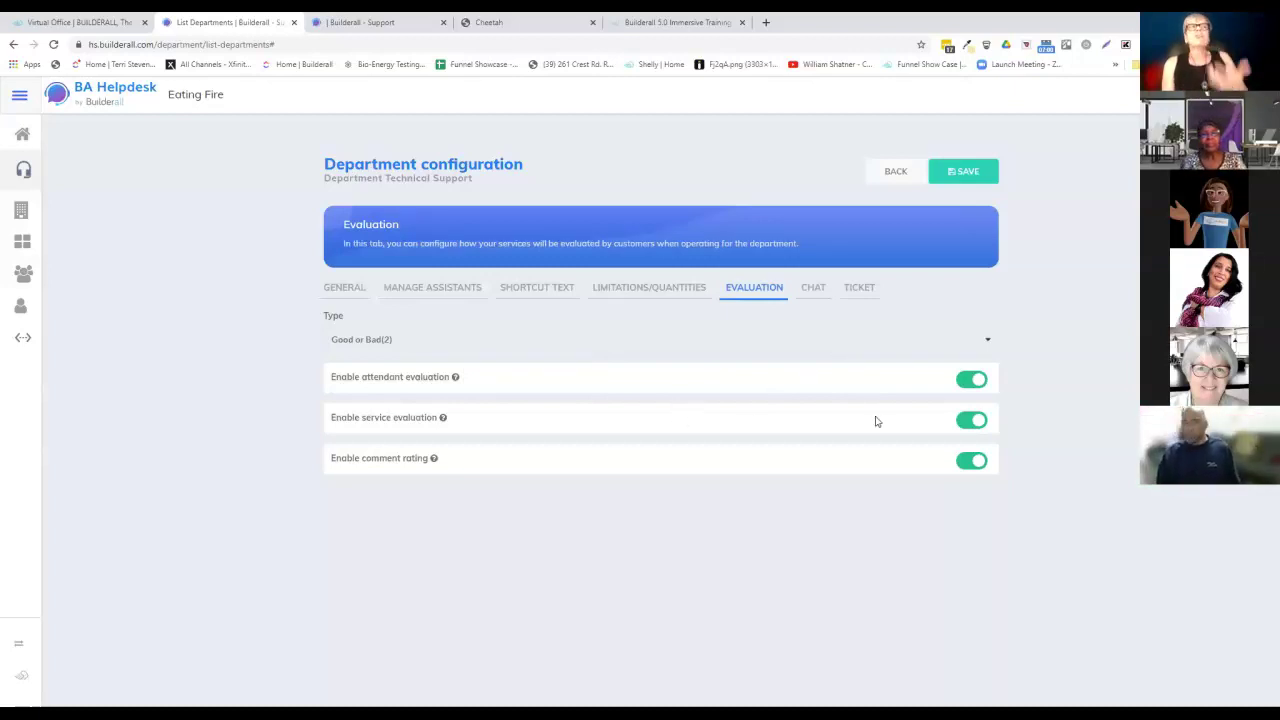
mouse_move(363, 462)
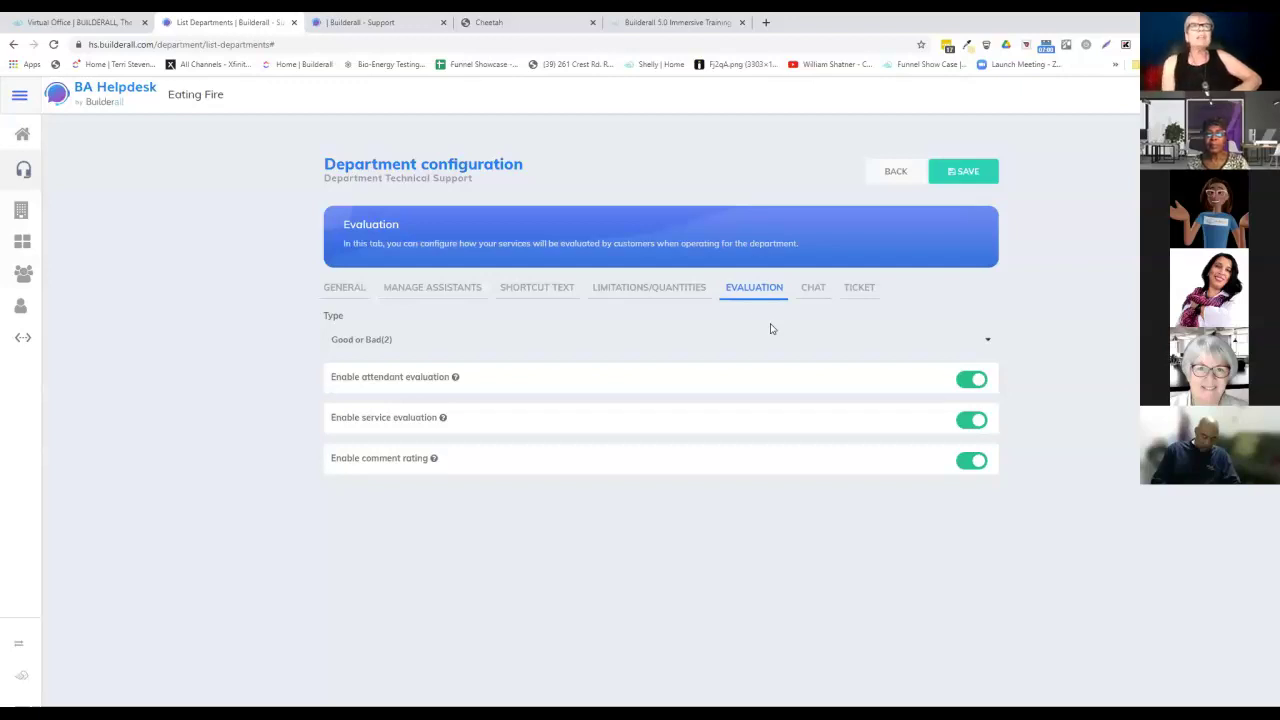
Show Technical Support's chat settings, switching Show queue off and back on.
click(810, 290)
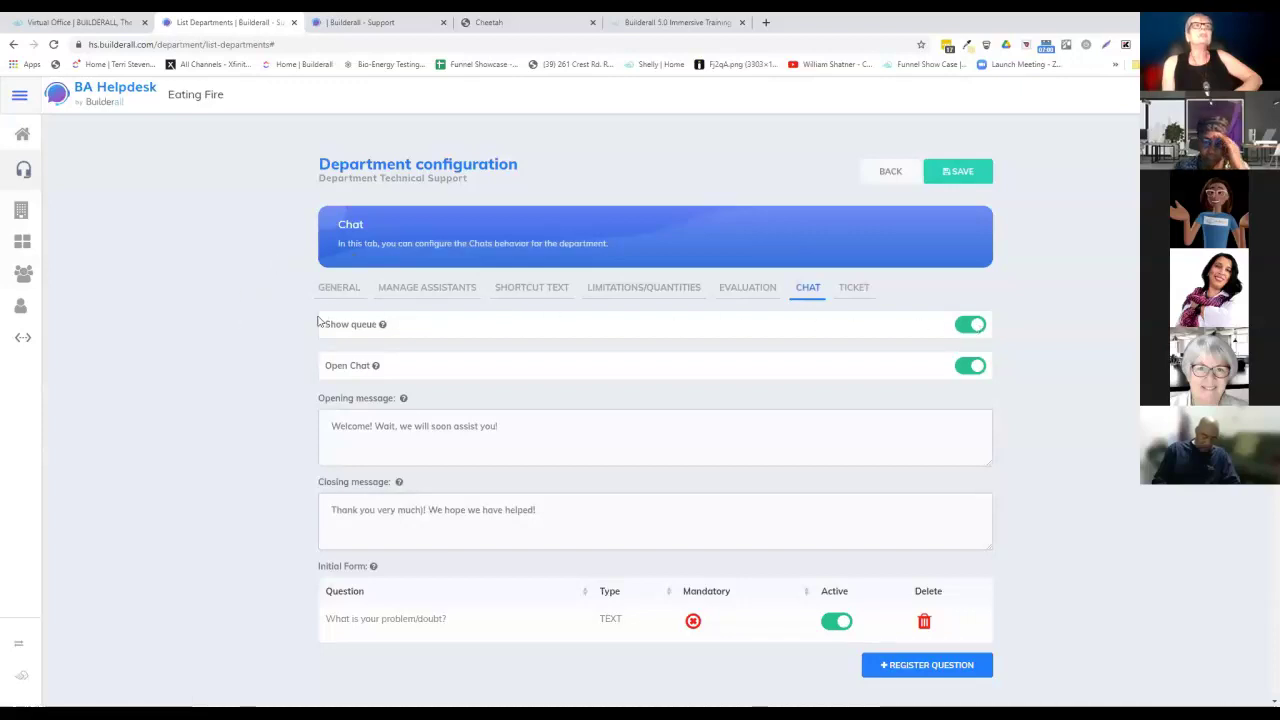
click(978, 330)
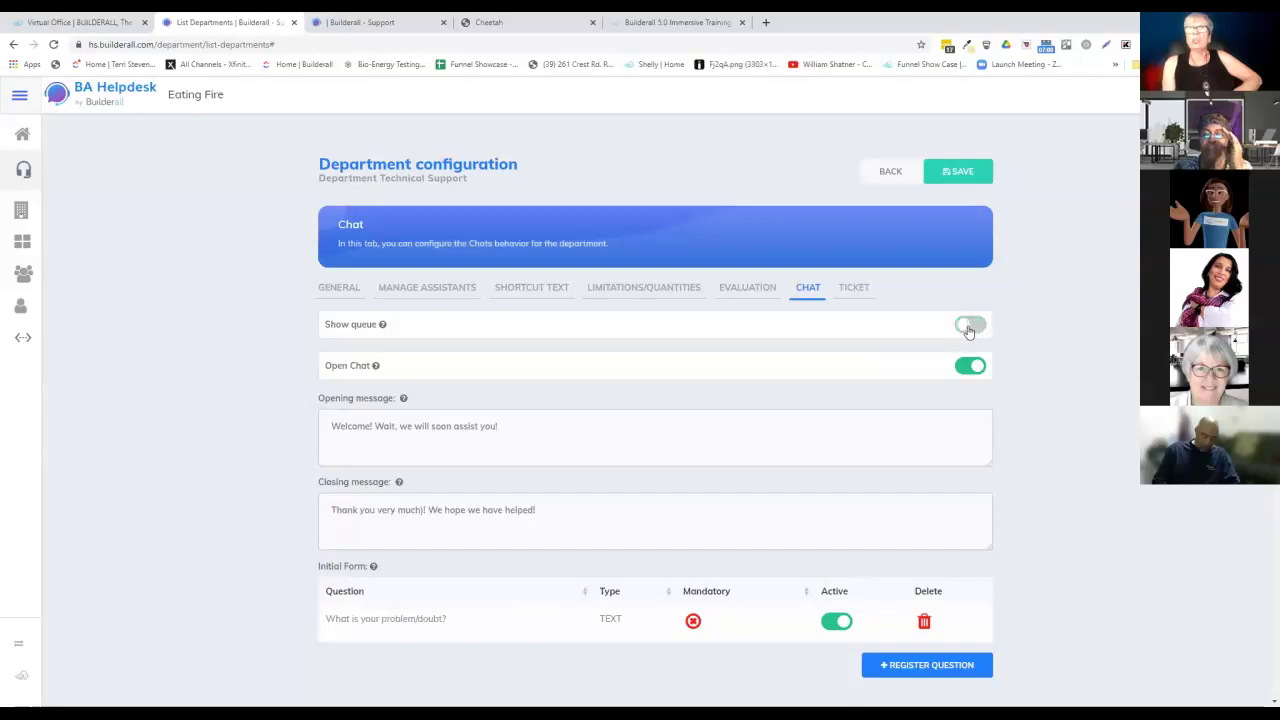
click(968, 331)
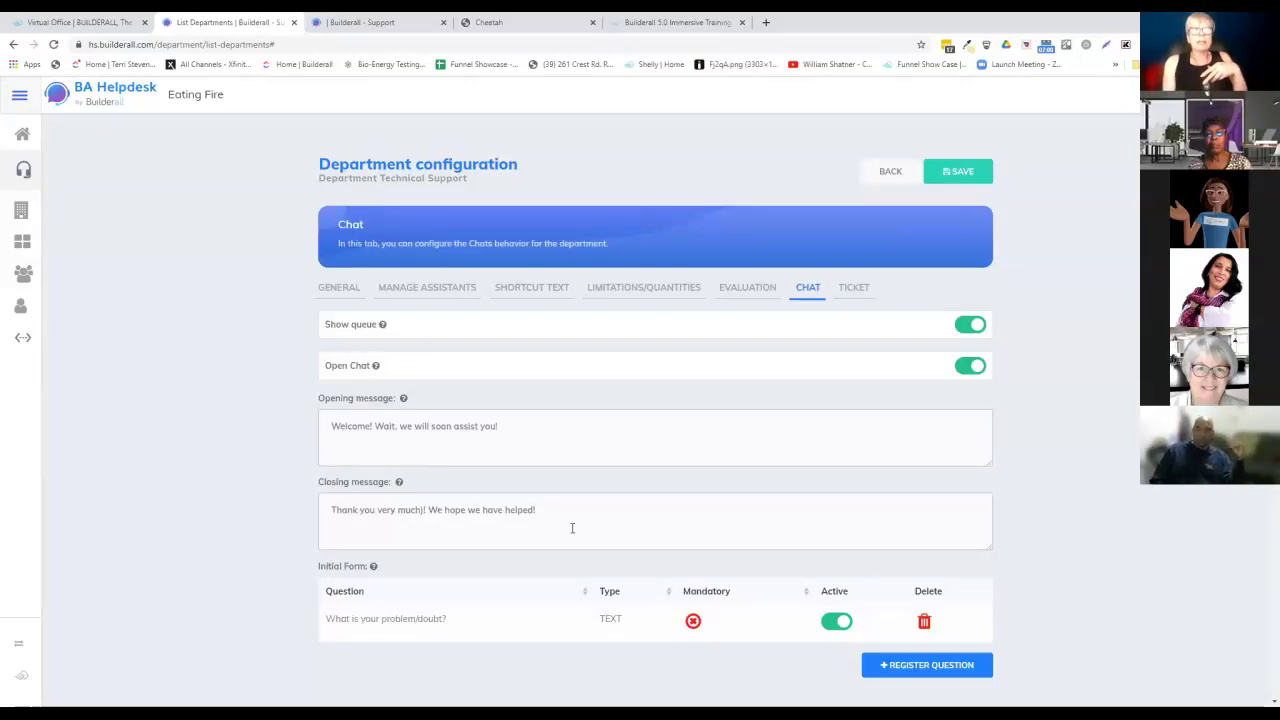
Scroll down to the chat opening hours, 09:00 AM to 05:00 PM every day.
scroll(757, 440, down, 2)
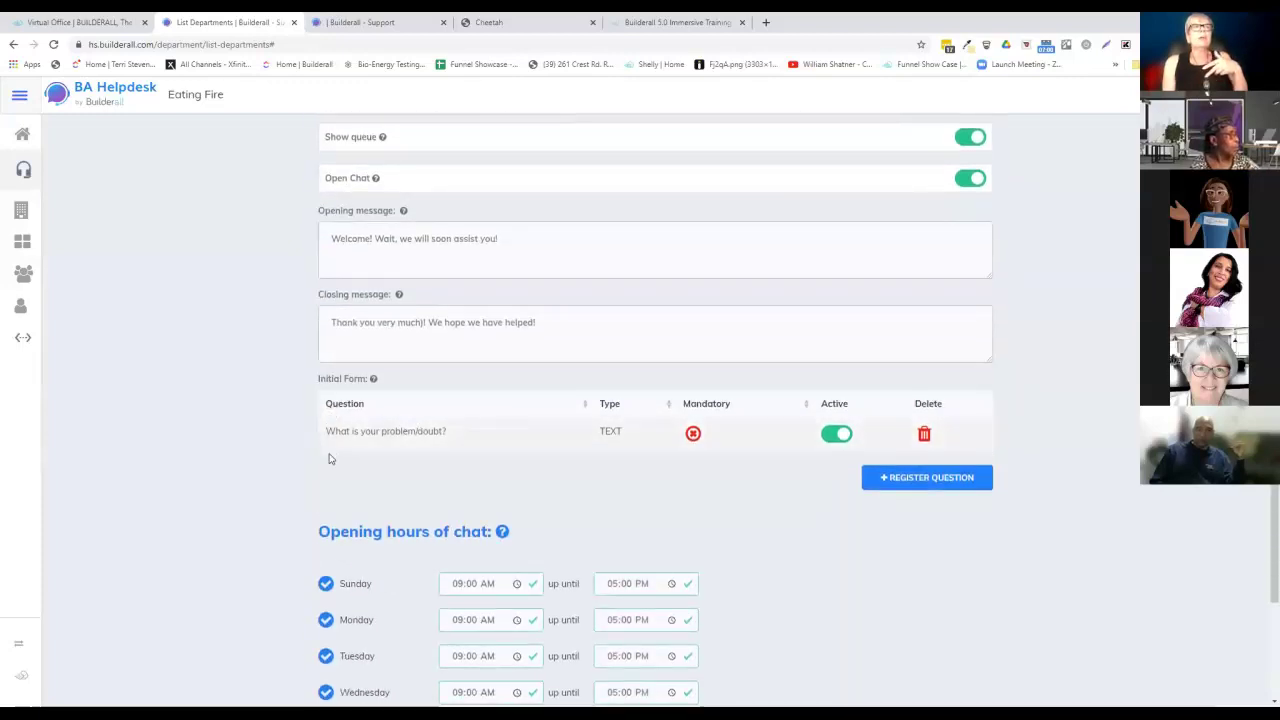
mouse_move(330, 399)
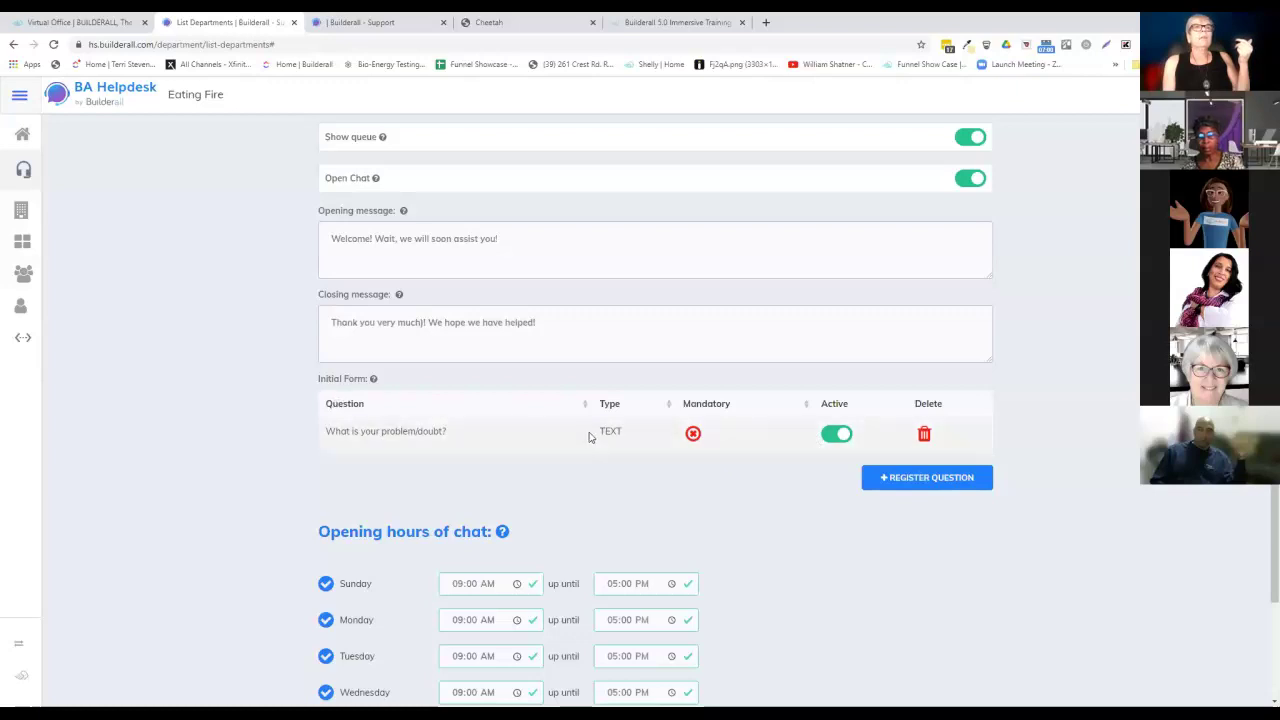
scroll(491, 431, down, 2)
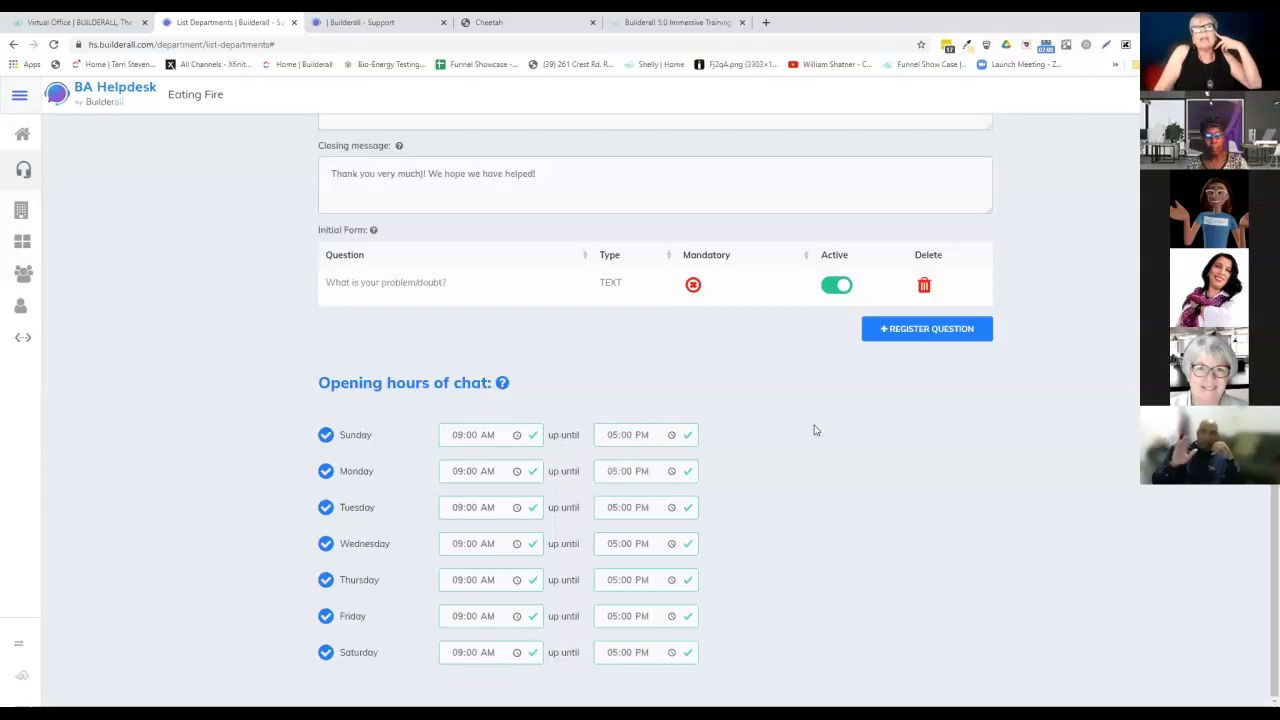
Enter 12 as Sunday's opening hour and set the closing time to 12:00 PM.
click(458, 437)
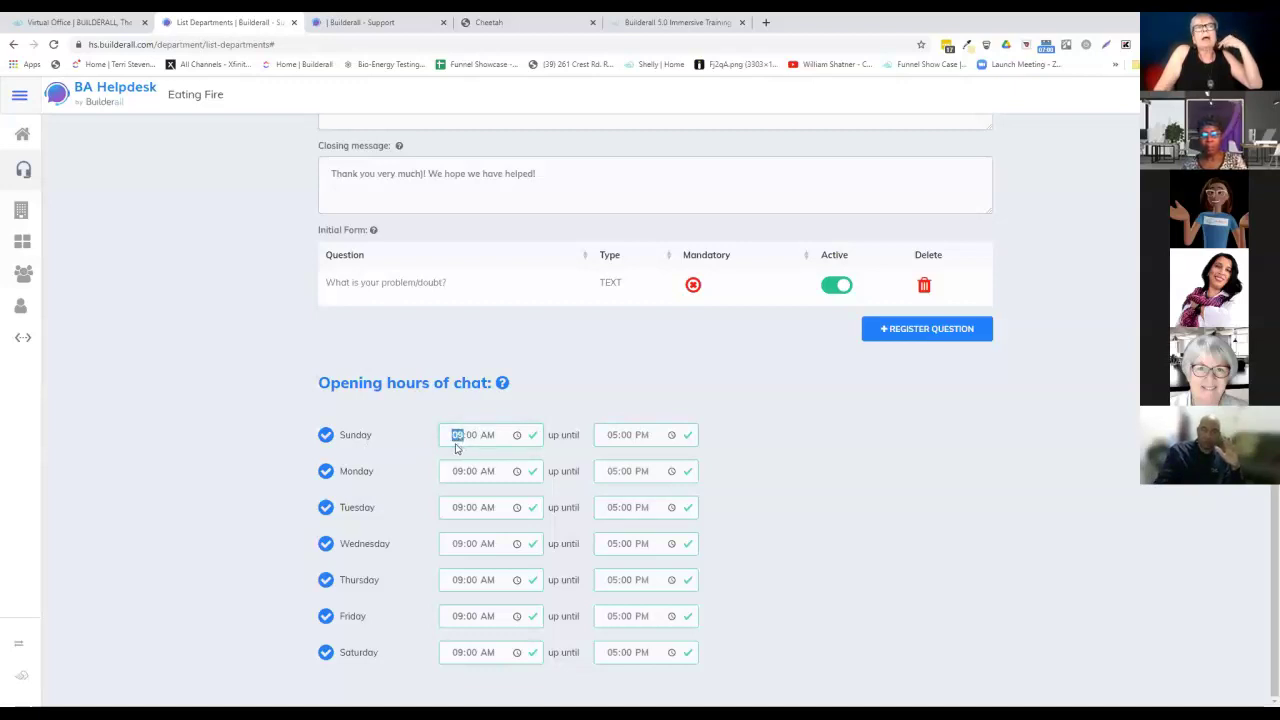
click(434, 451)
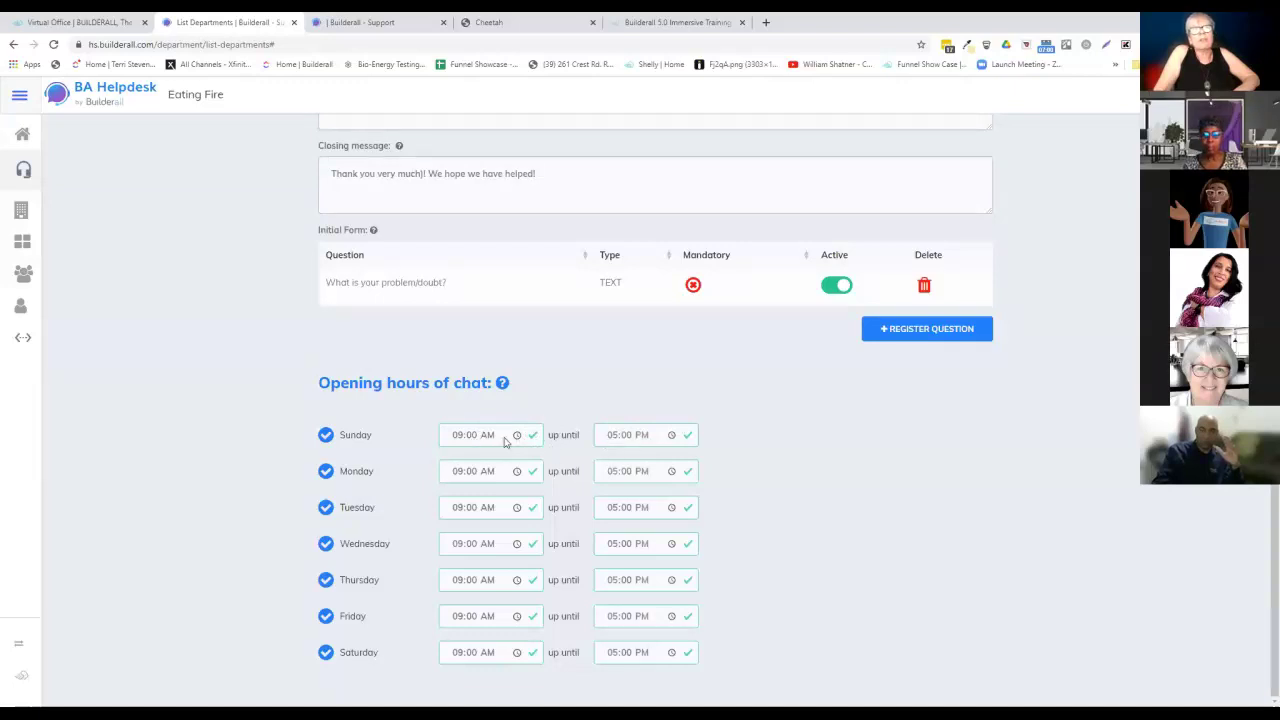
click(457, 437)
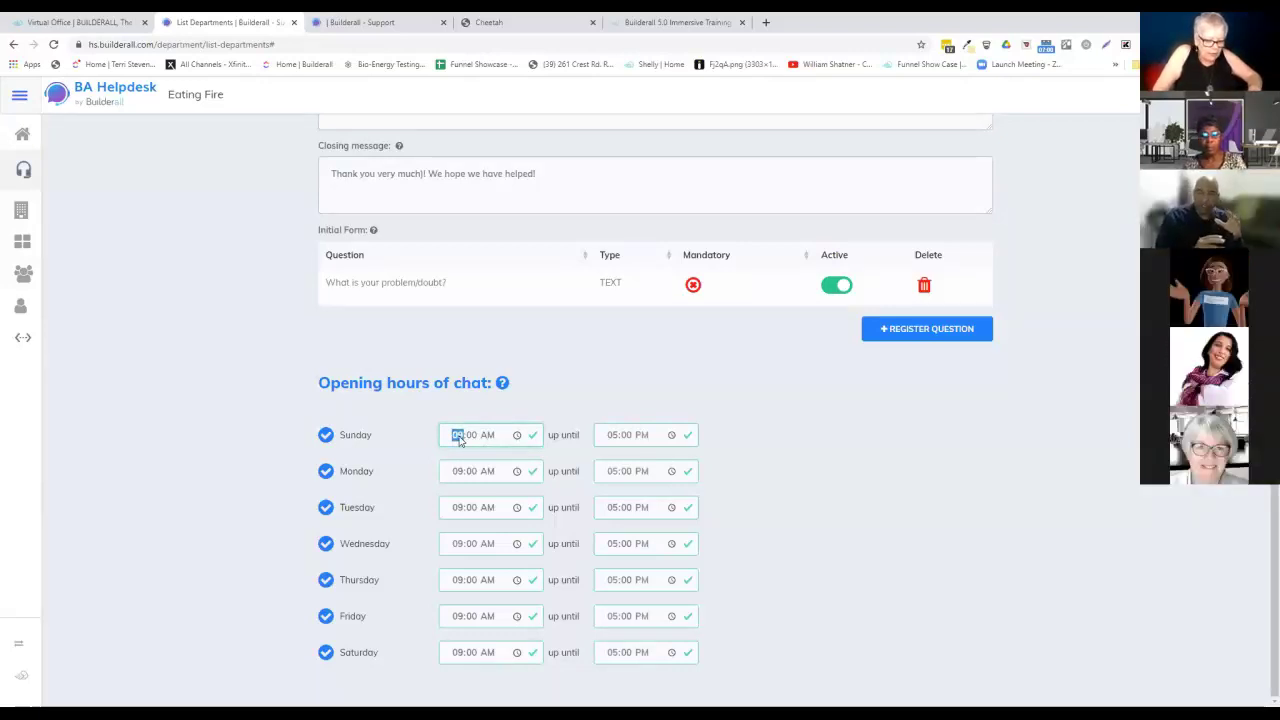
text(12)
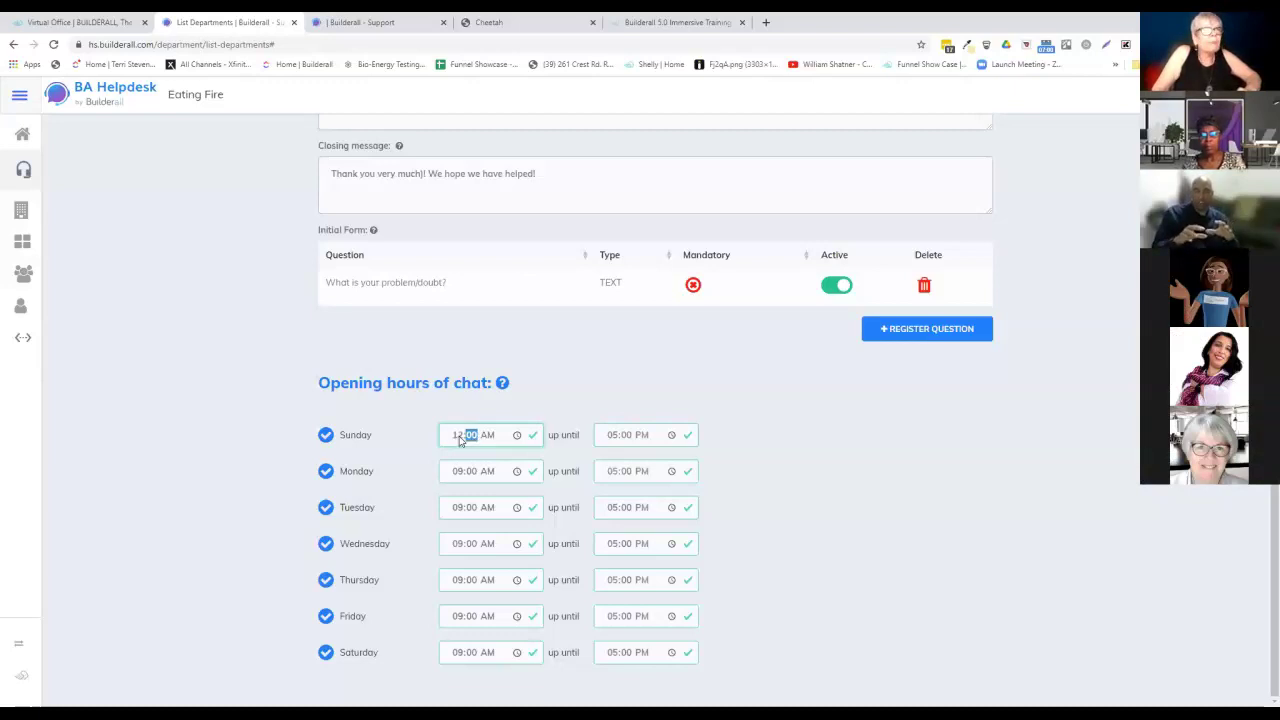
click(458, 436)
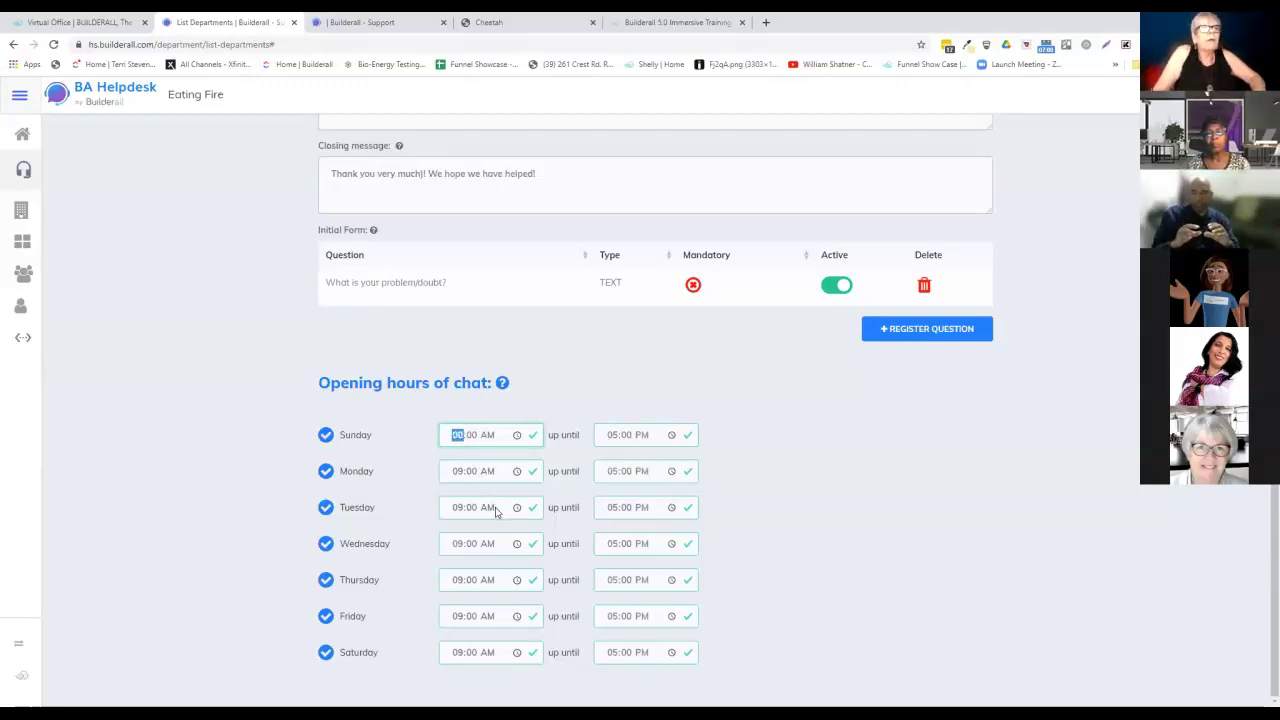
click(617, 437)
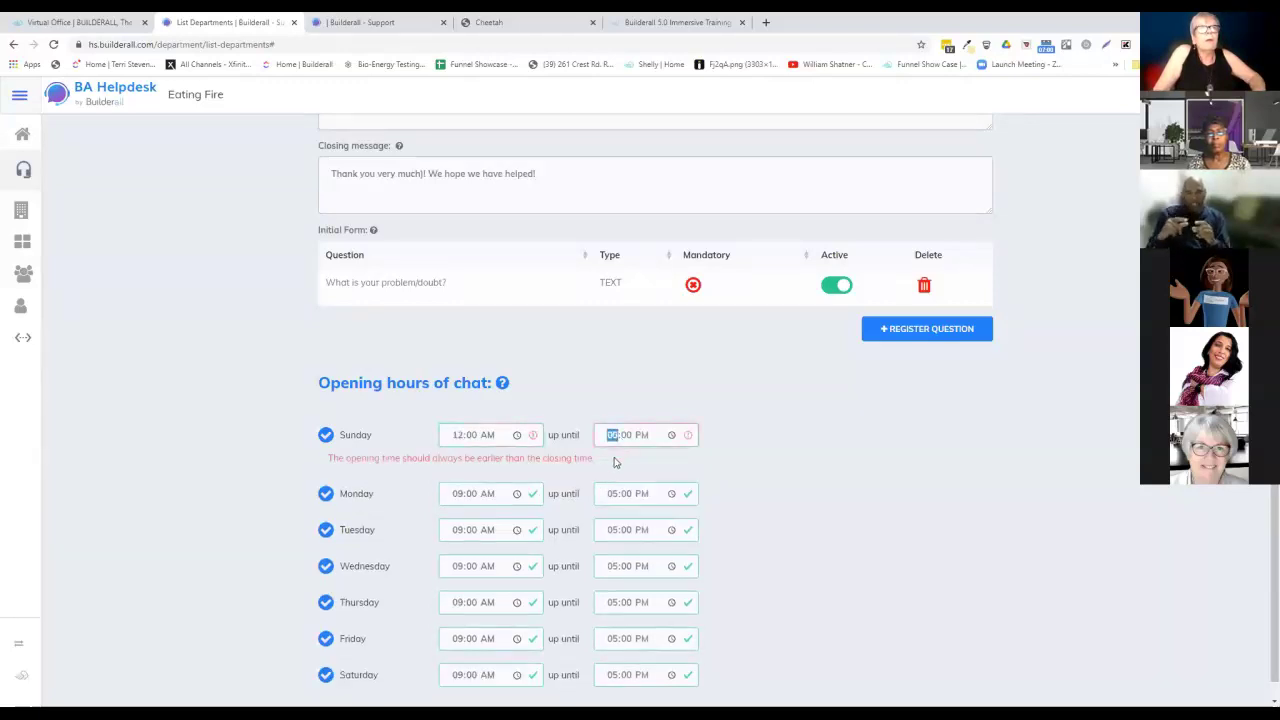
click(440, 481)
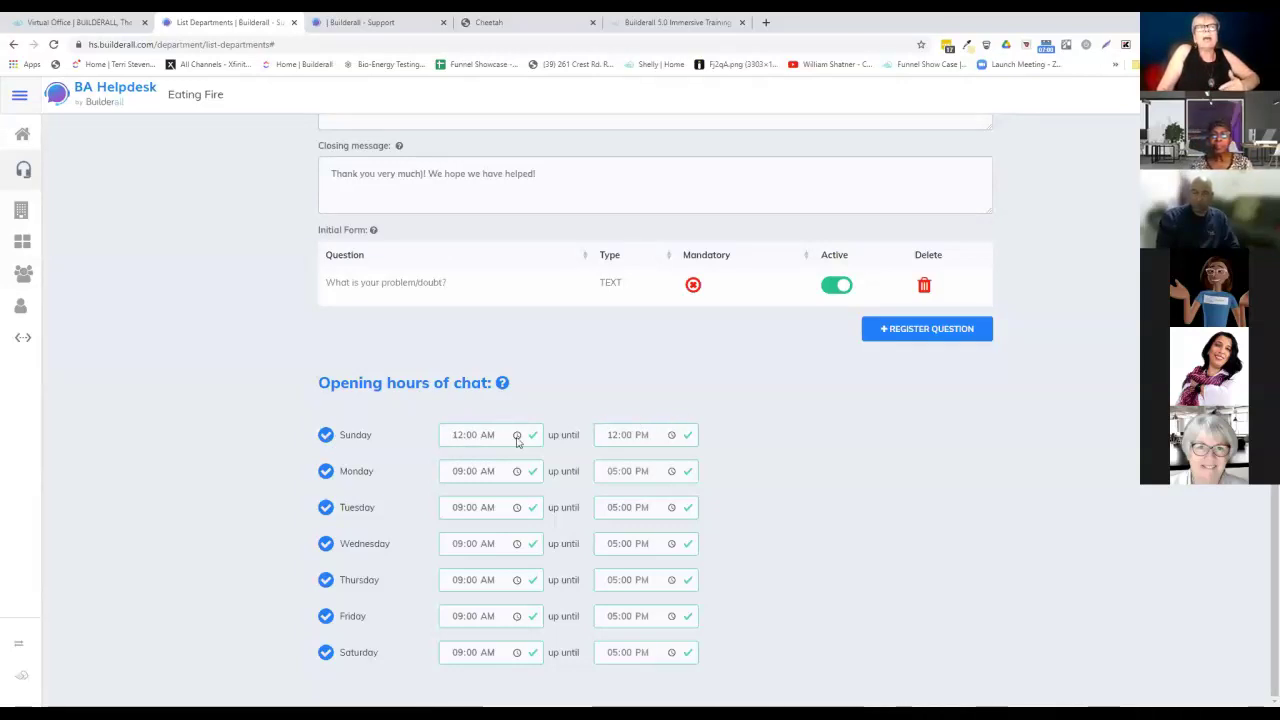
Recheck Sunday's hours, restoring closing to 12:00 PM and keeping opening at 12:00 AM.
click(462, 441)
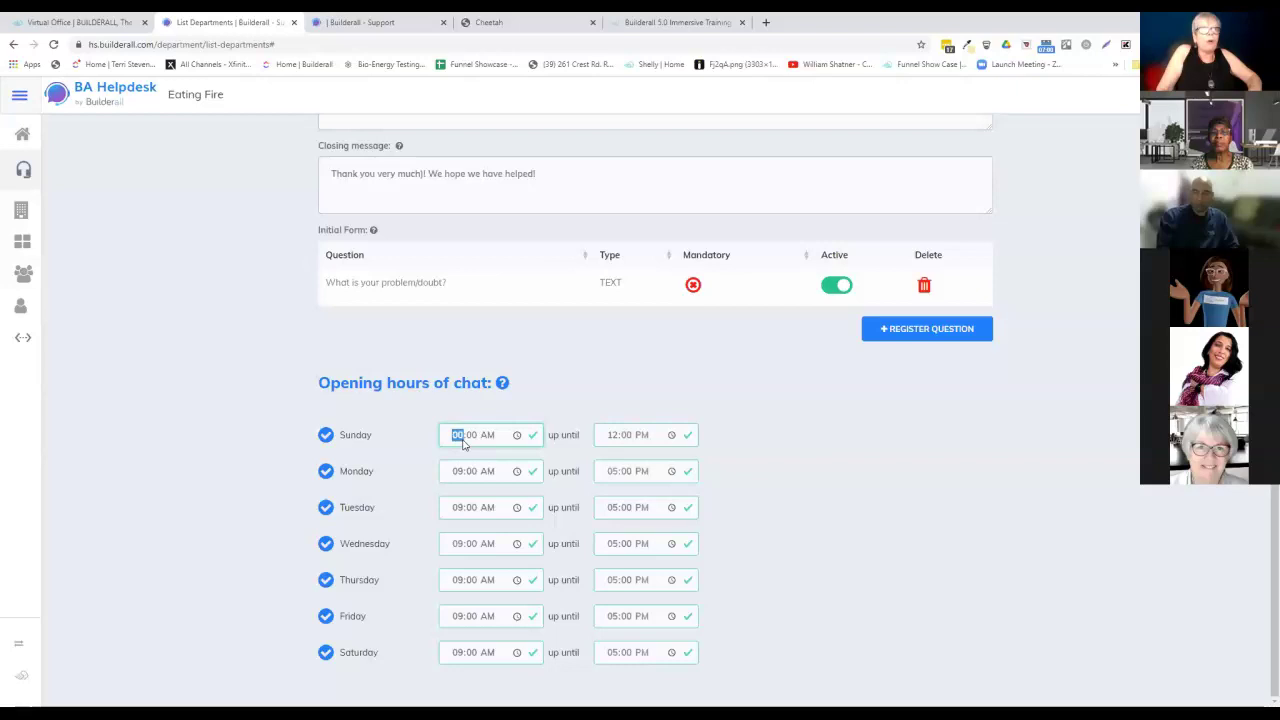
click(613, 436)
click(458, 437)
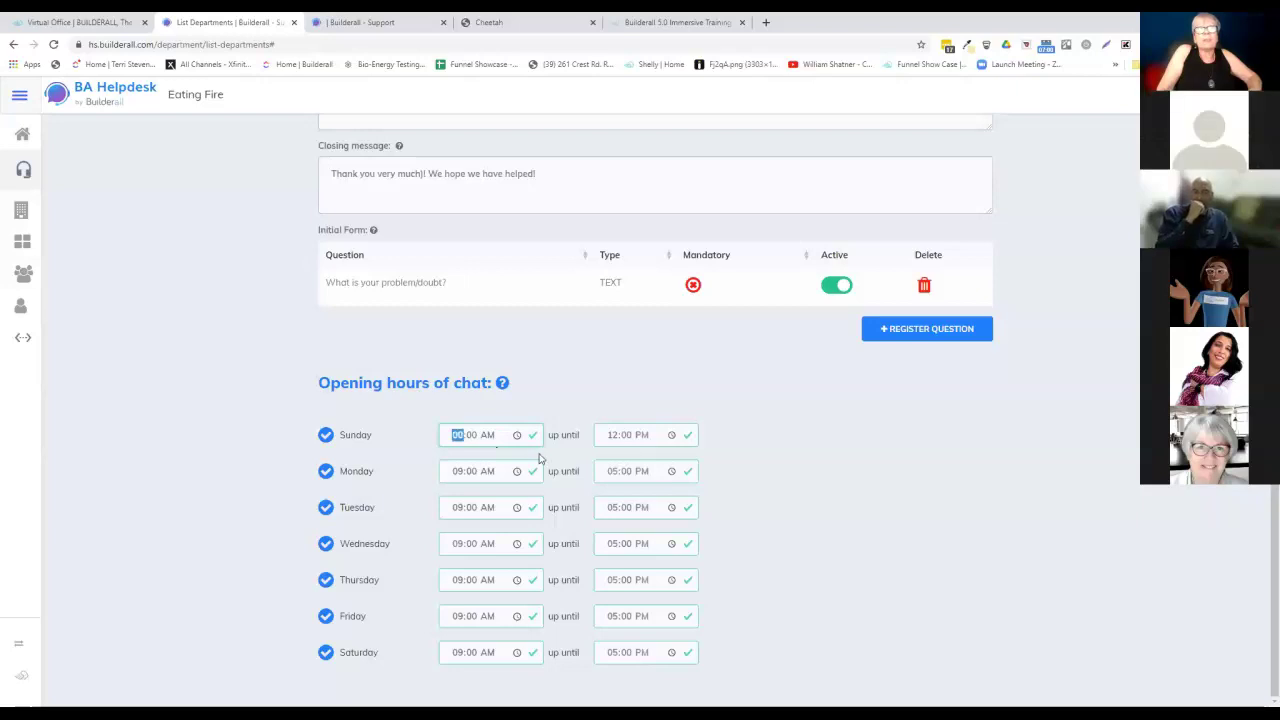
click(614, 437)
text(00)
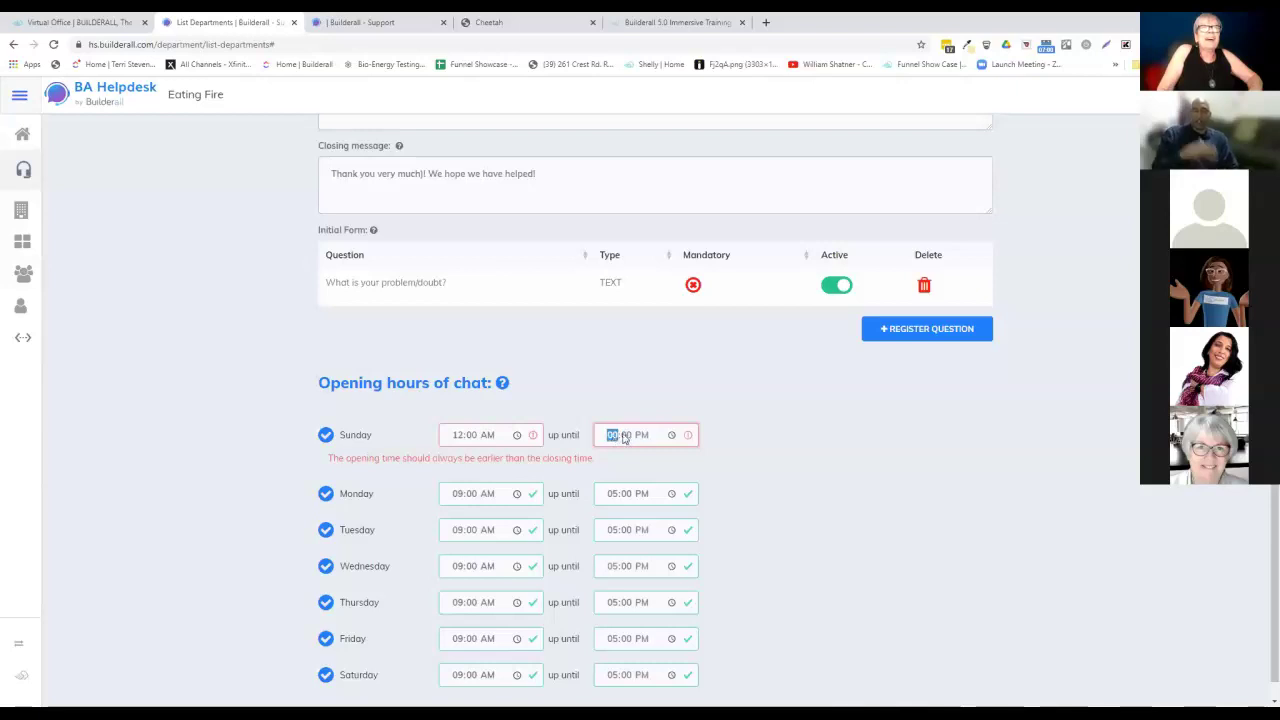
click(466, 435)
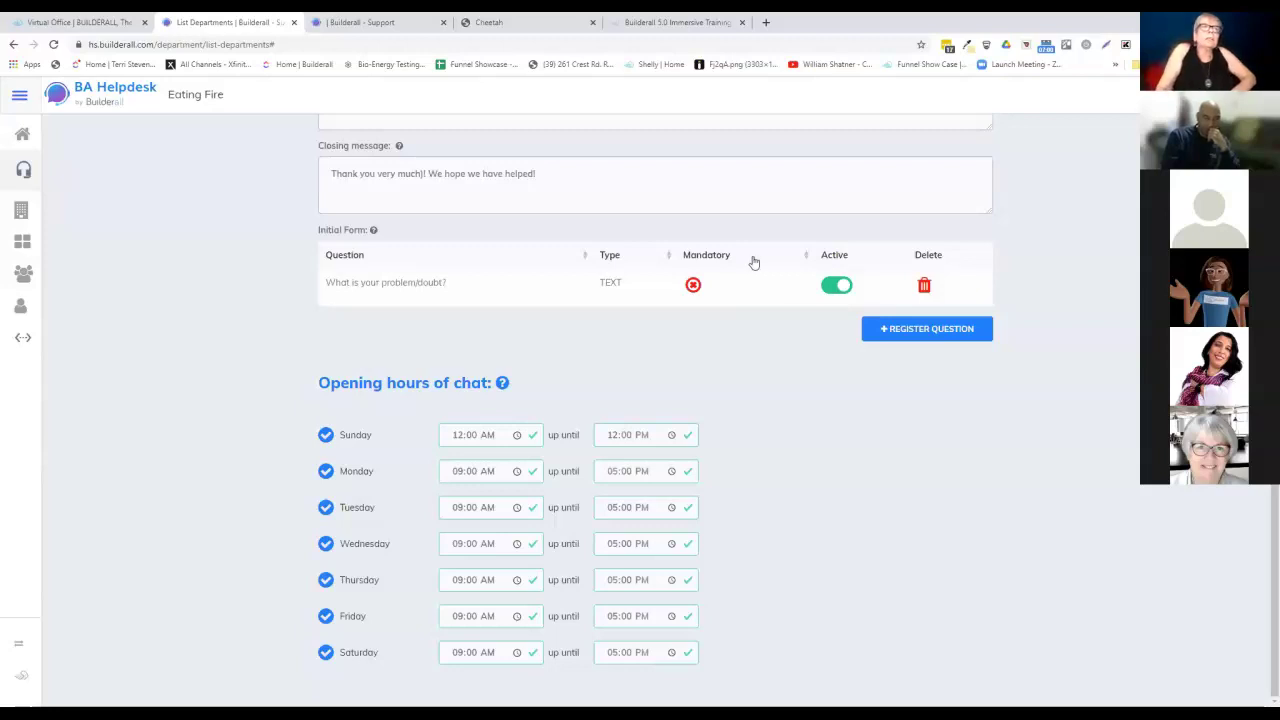
click(534, 441)
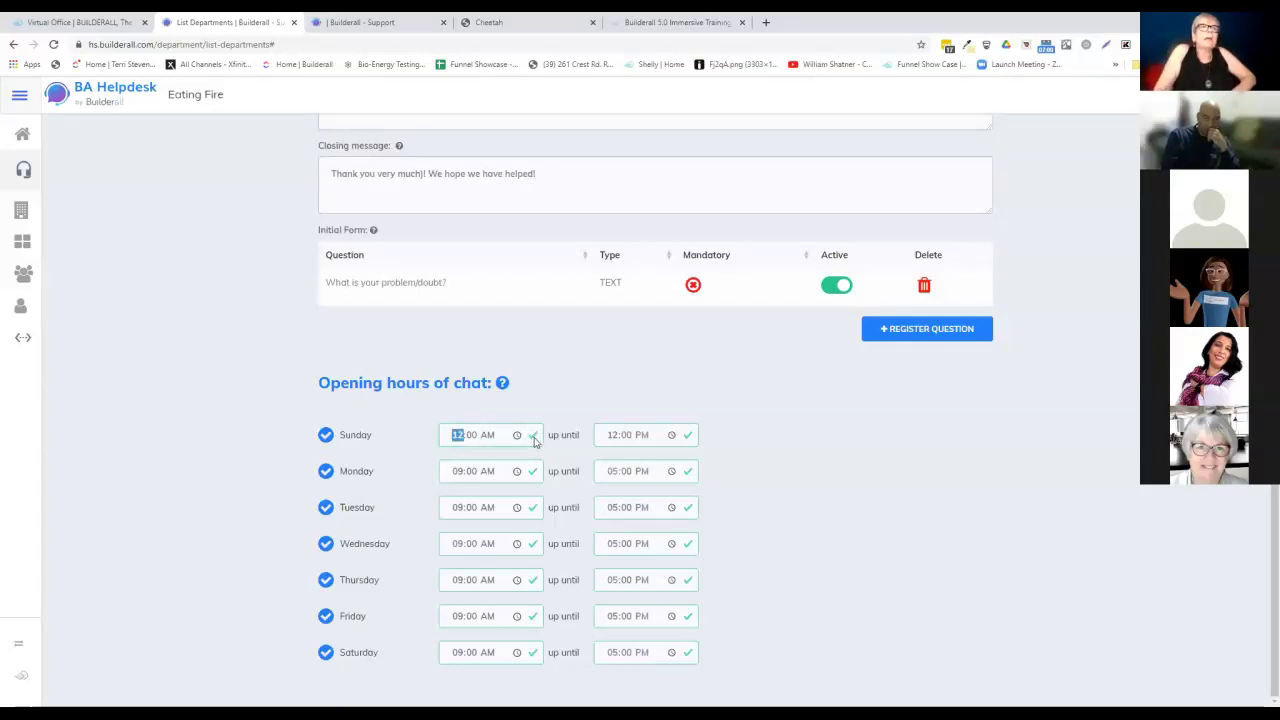
click(333, 437)
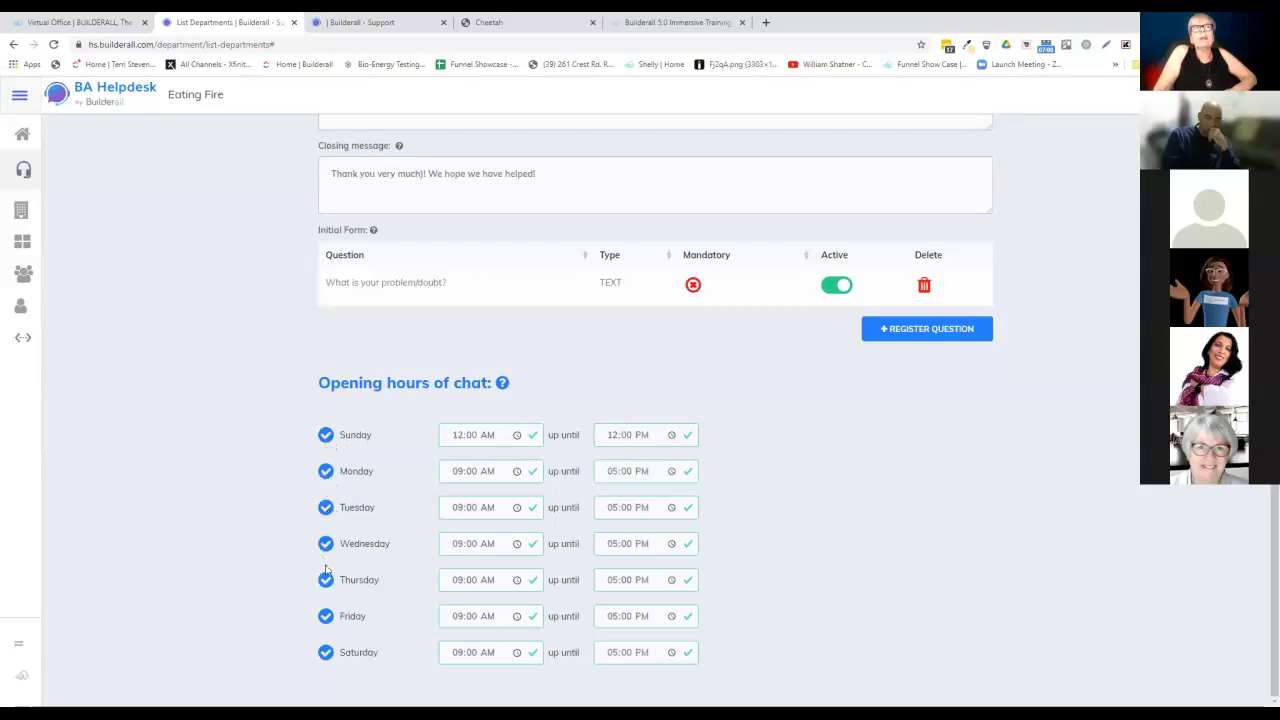
drag(328, 628, 330, 666)
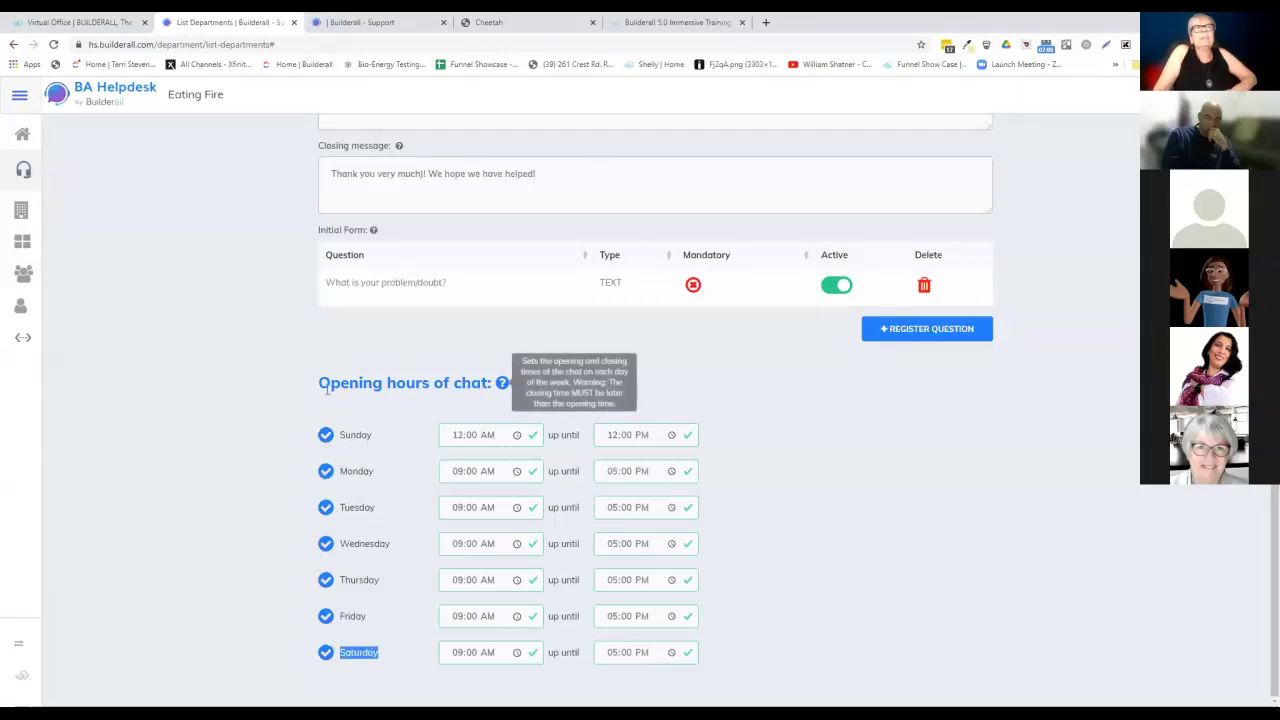
click(503, 386)
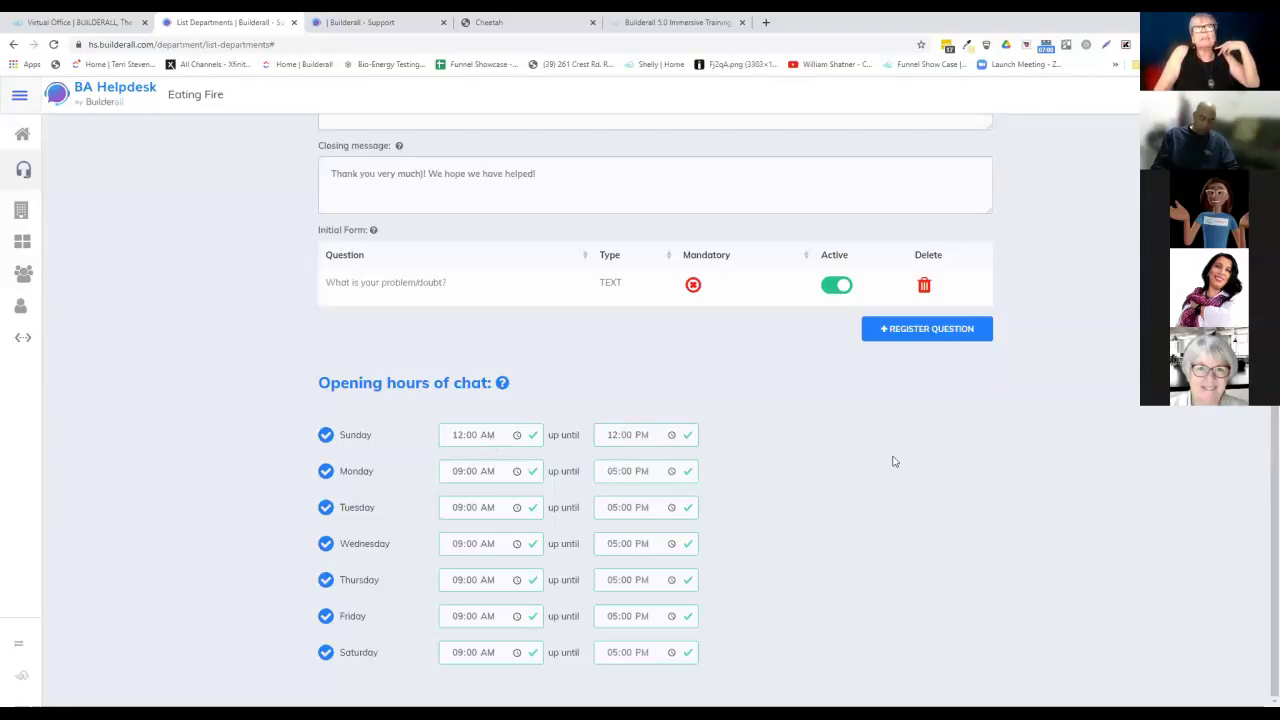
scroll(896, 461, up, 1)
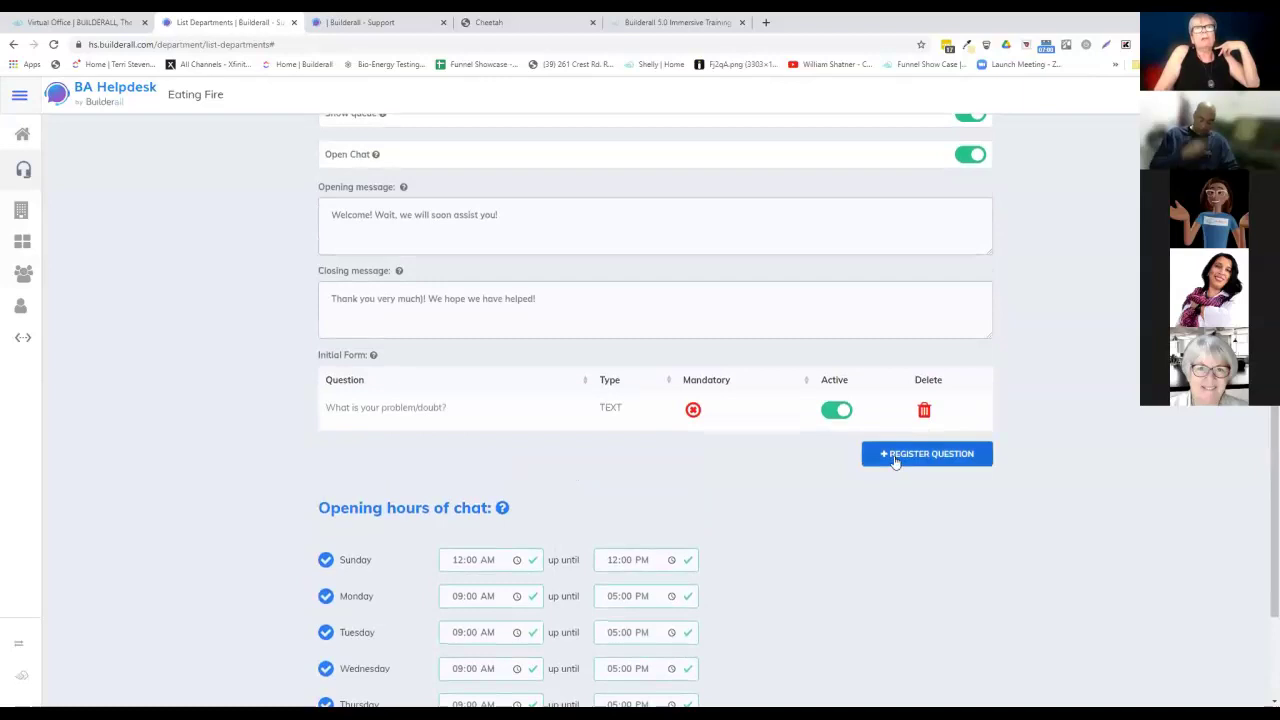
scroll(840, 490, up, 2)
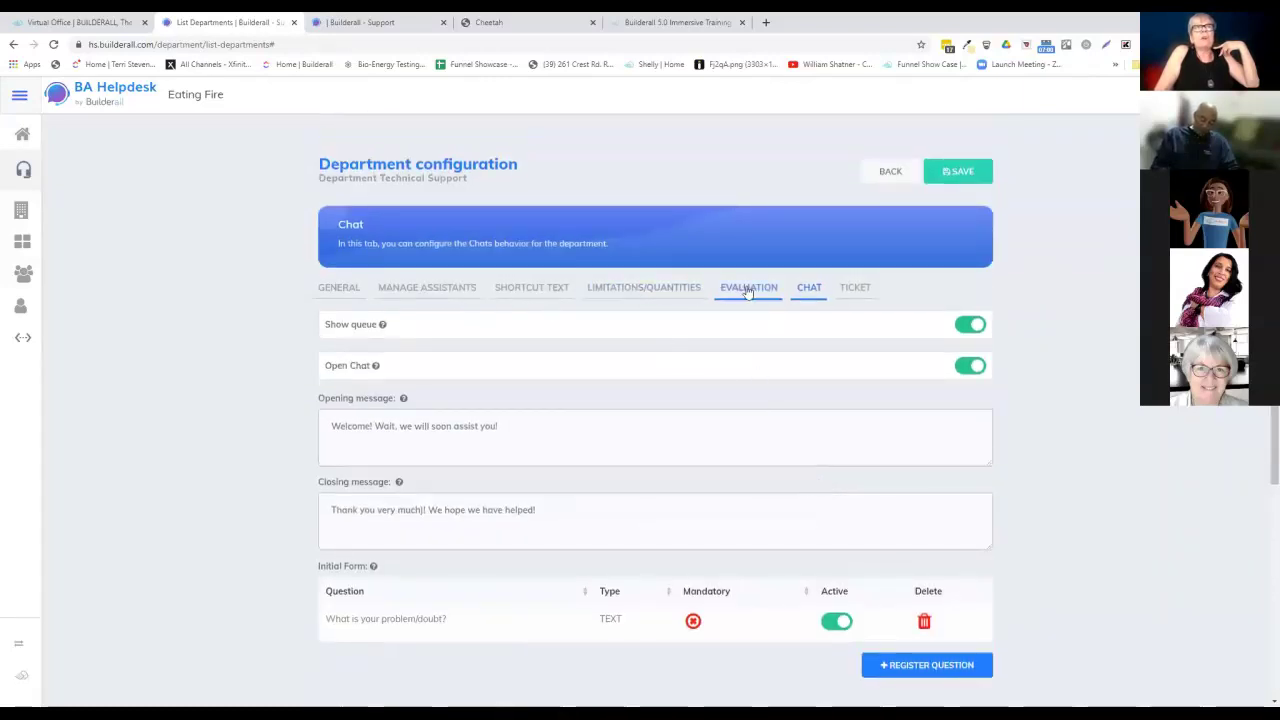
Review ticket settings (send email on, three mandatory questions) and save the department configuration.
click(857, 288)
scroll(1037, 466, down, 1)
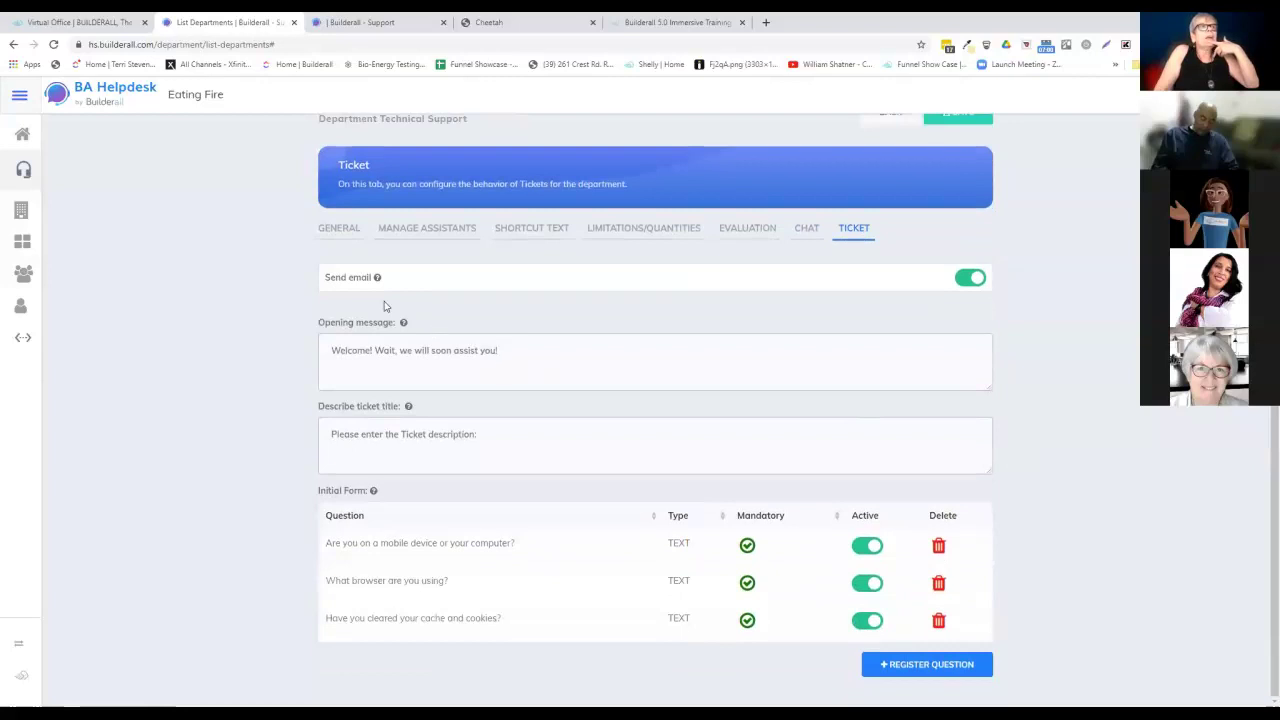
mouse_move(349, 275)
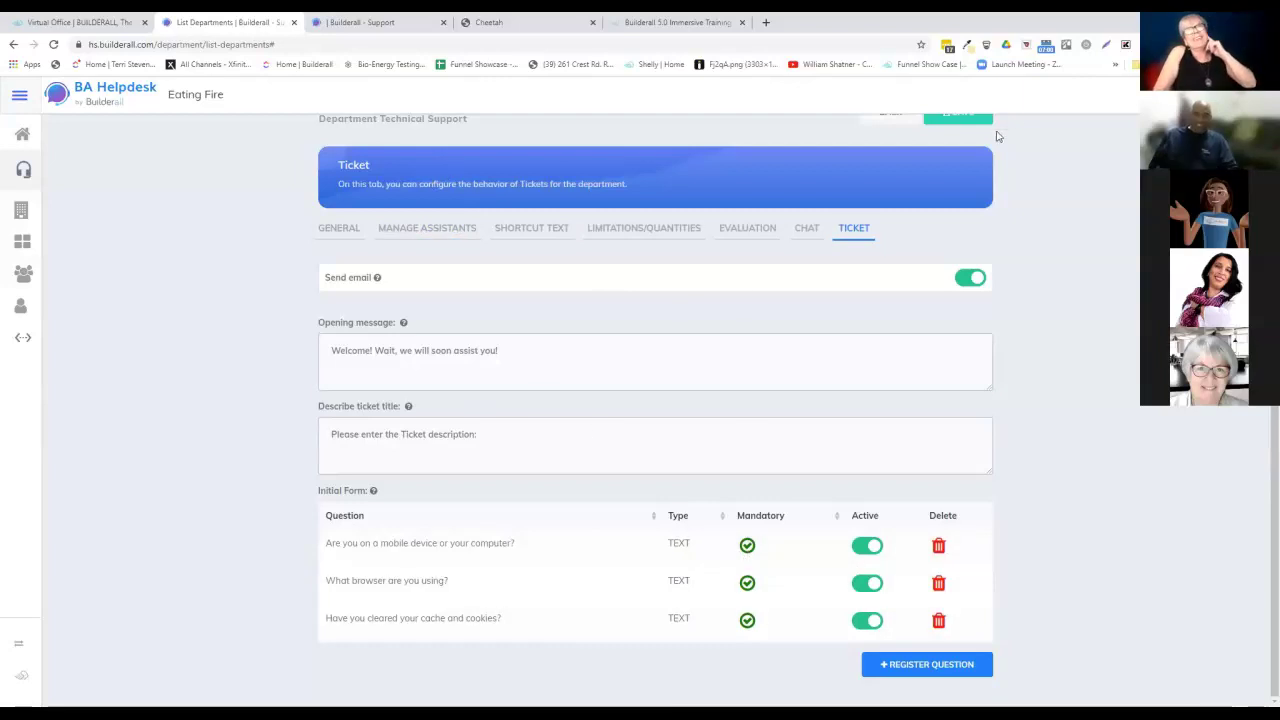
scroll(1039, 335, up, 1)
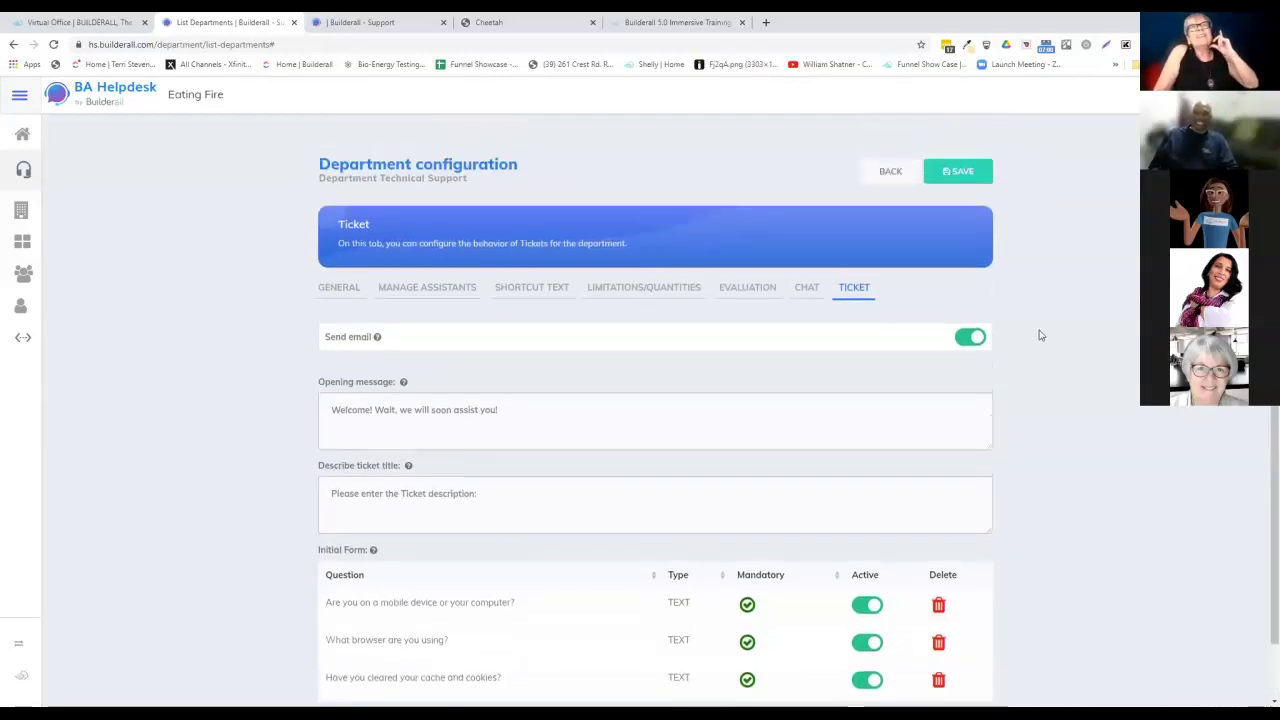
click(958, 174)
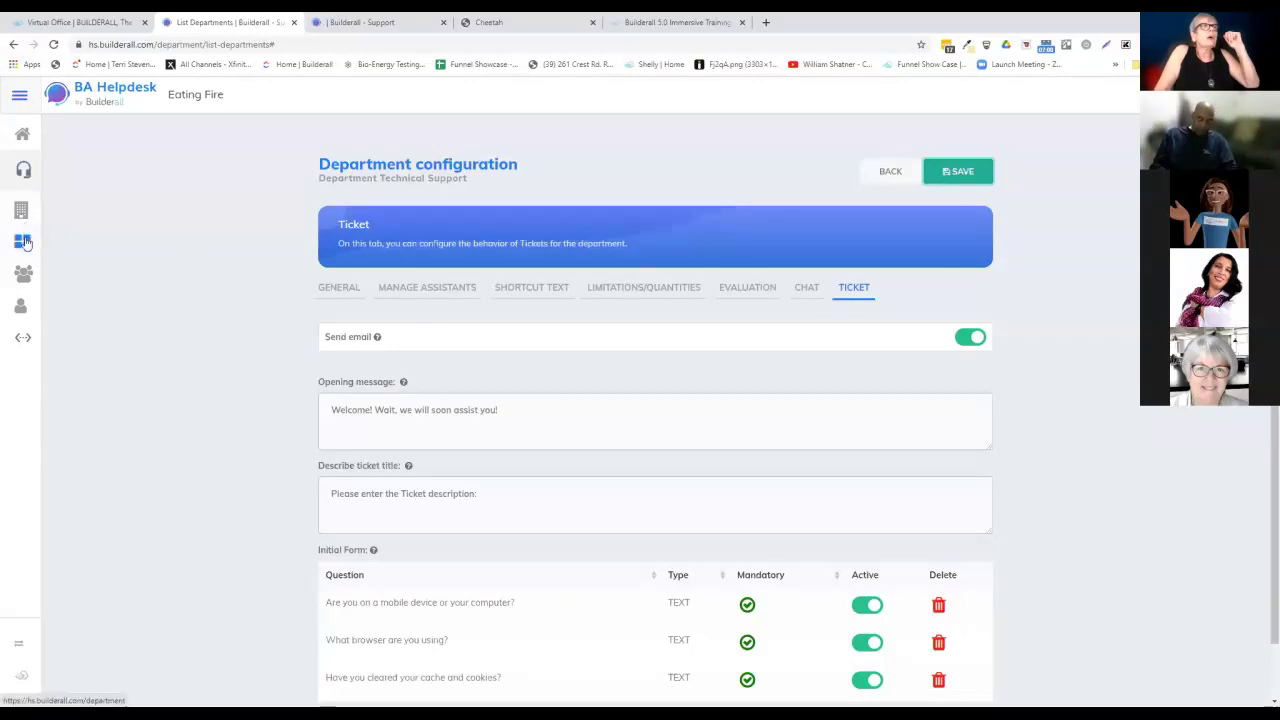
Go to the attendant permission groups and open the General group's settings.
click(24, 276)
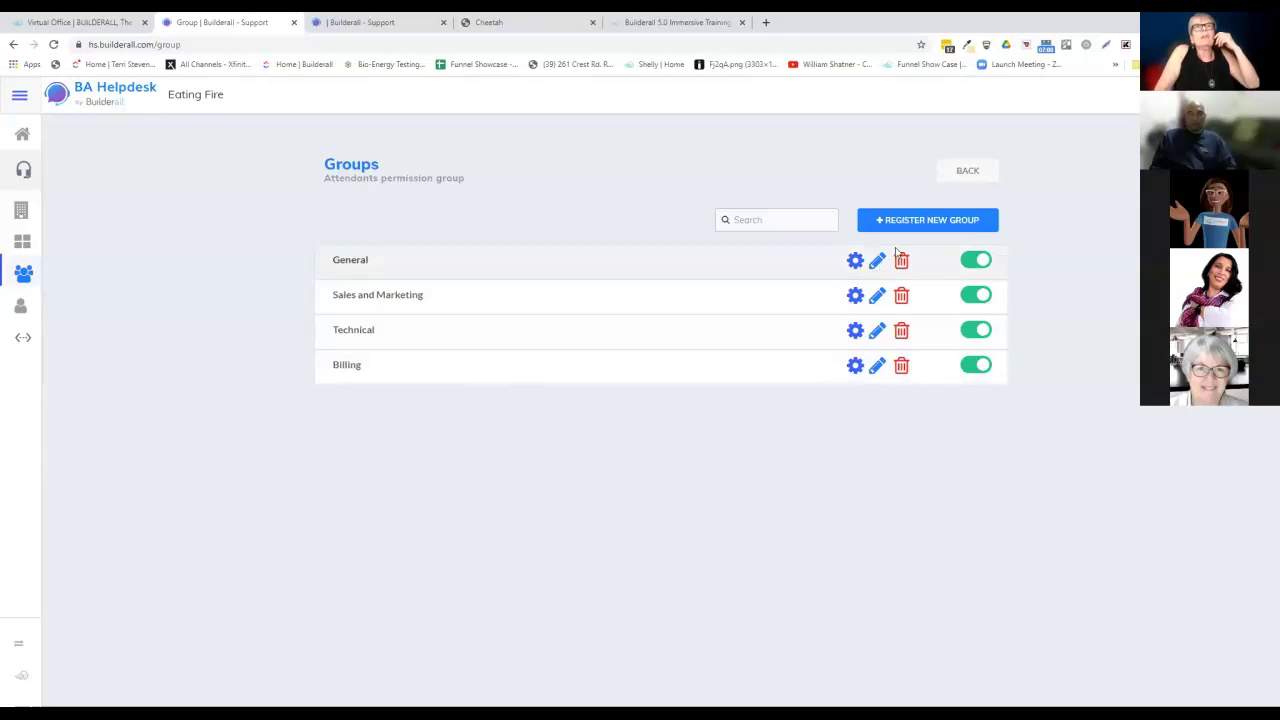
click(855, 260)
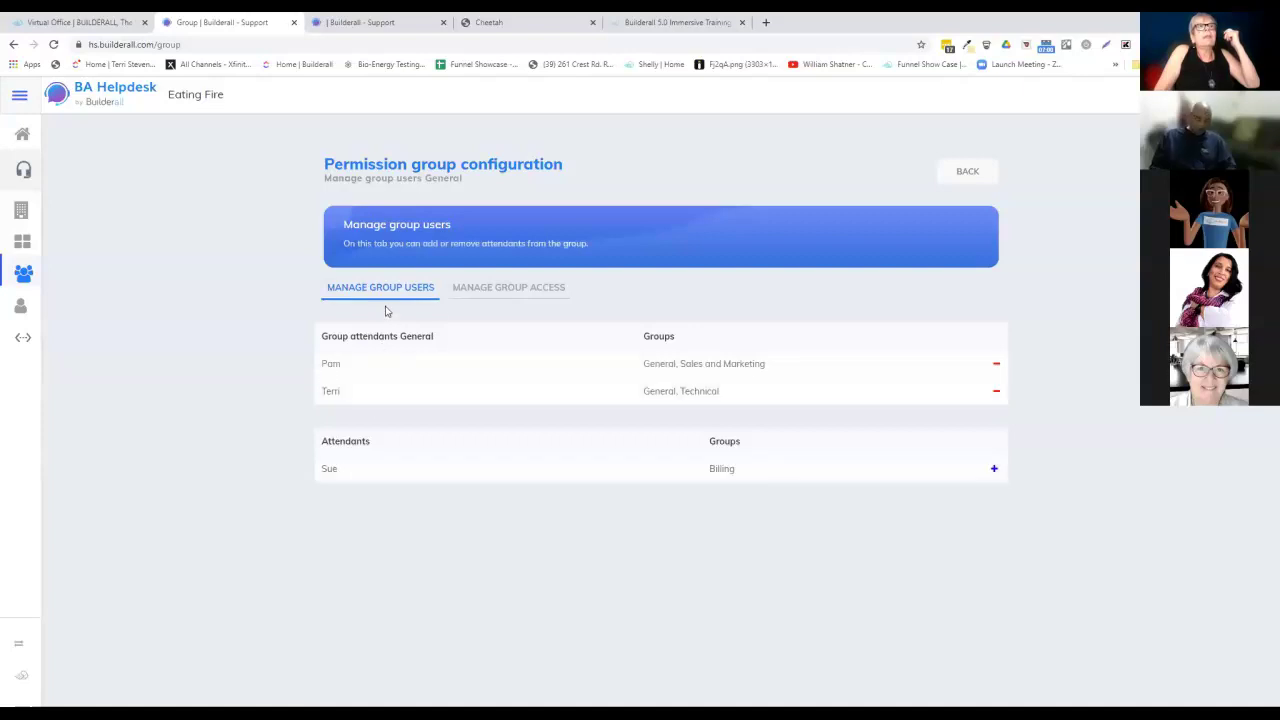
Scroll through the General group's Chat, Ticket and Controllers permission toggles.
click(479, 291)
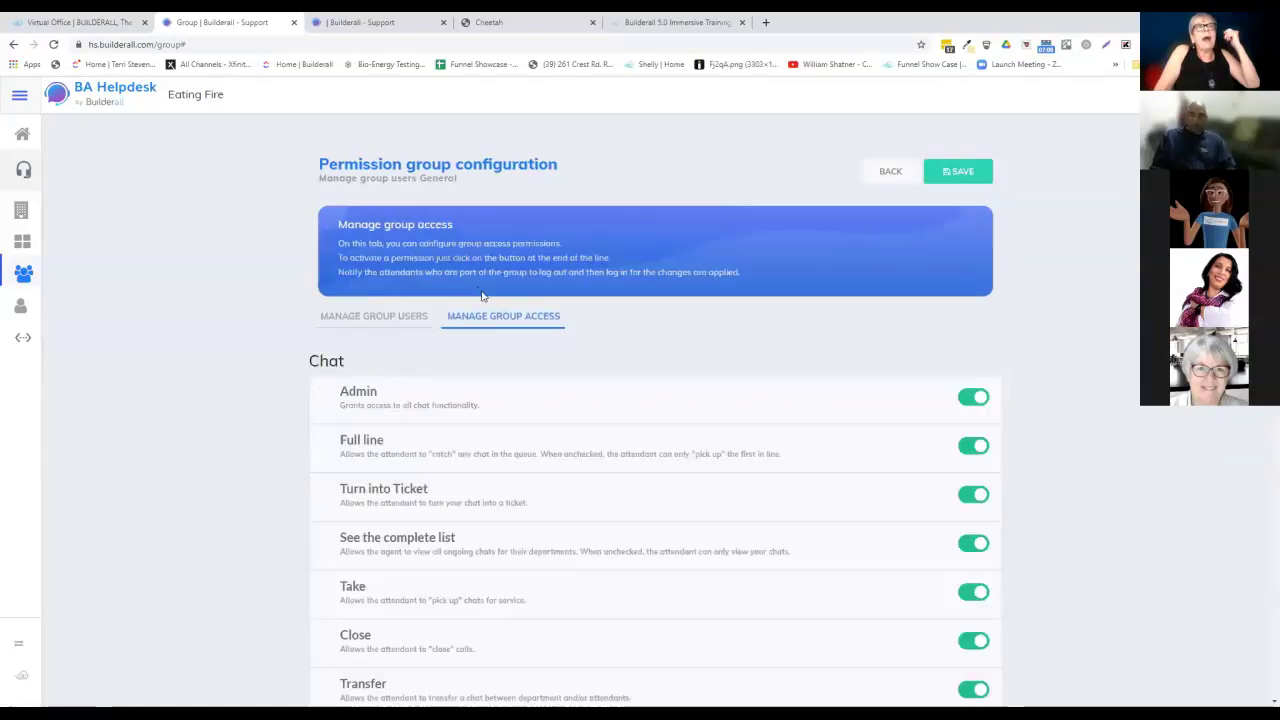
scroll(717, 371, down, 1)
scroll(717, 371, down, 1)
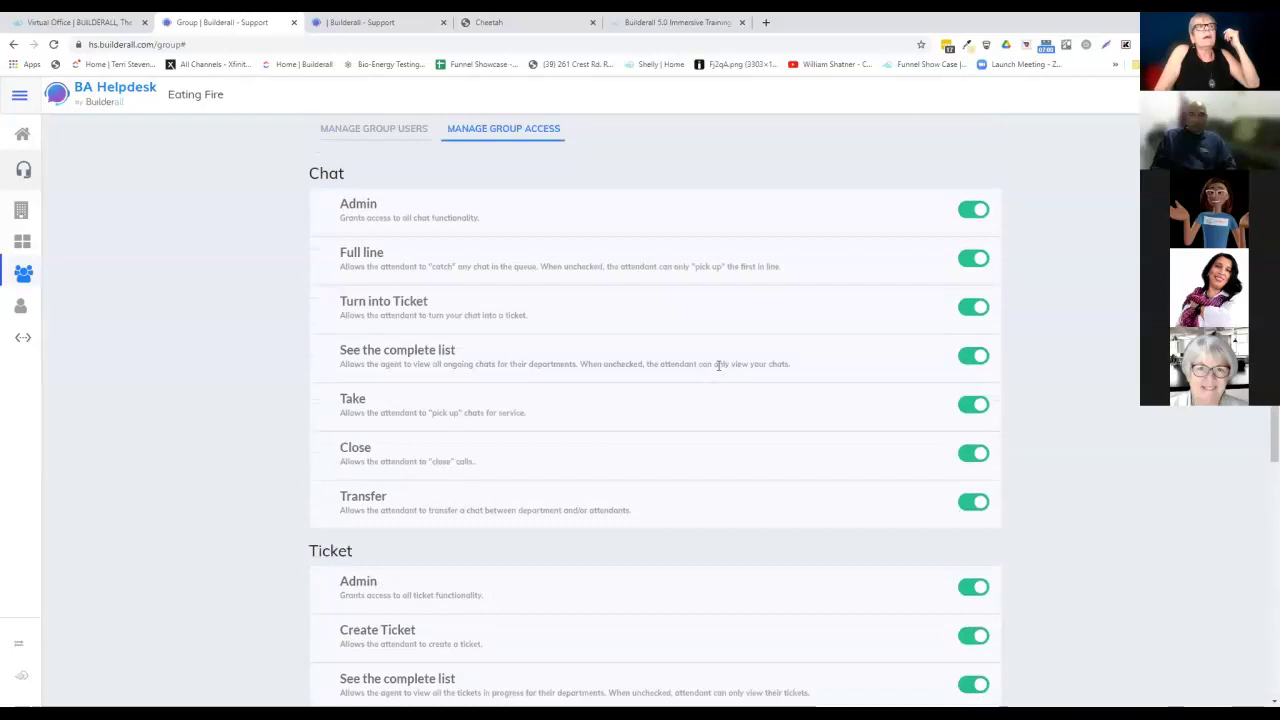
scroll(717, 365, up, 2)
scroll(717, 368, down, 1)
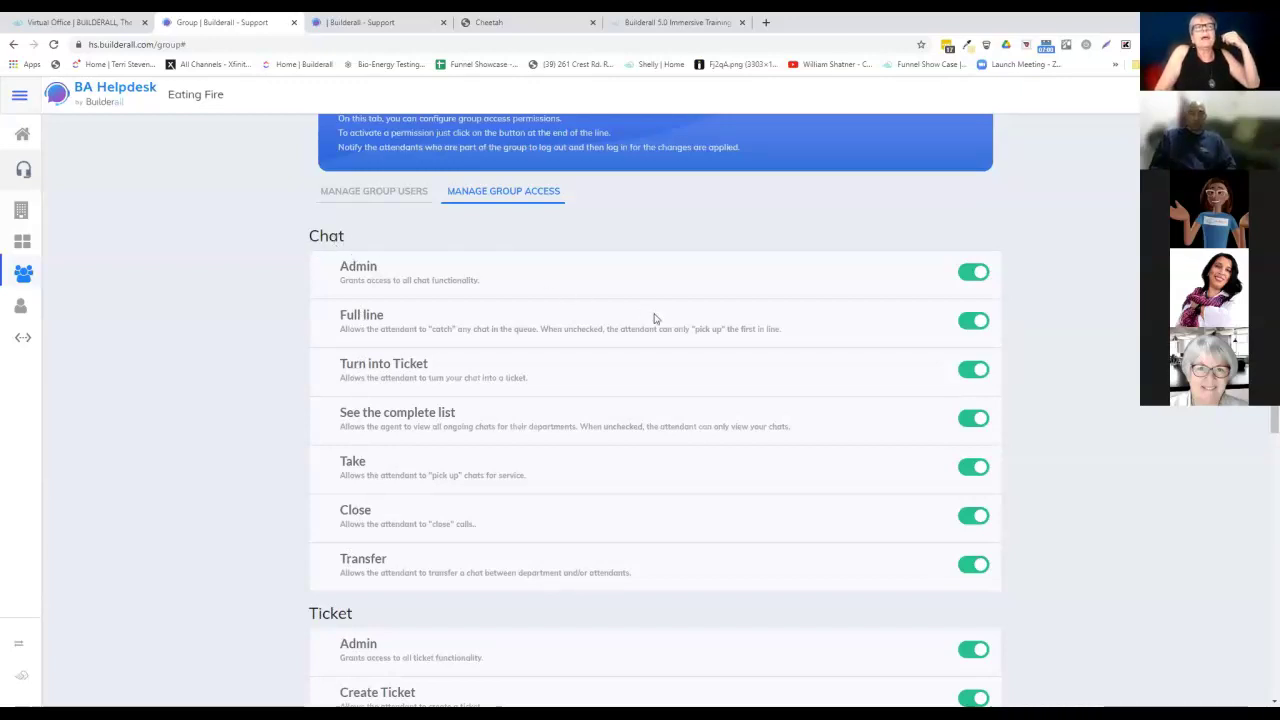
scroll(654, 319, down, 5)
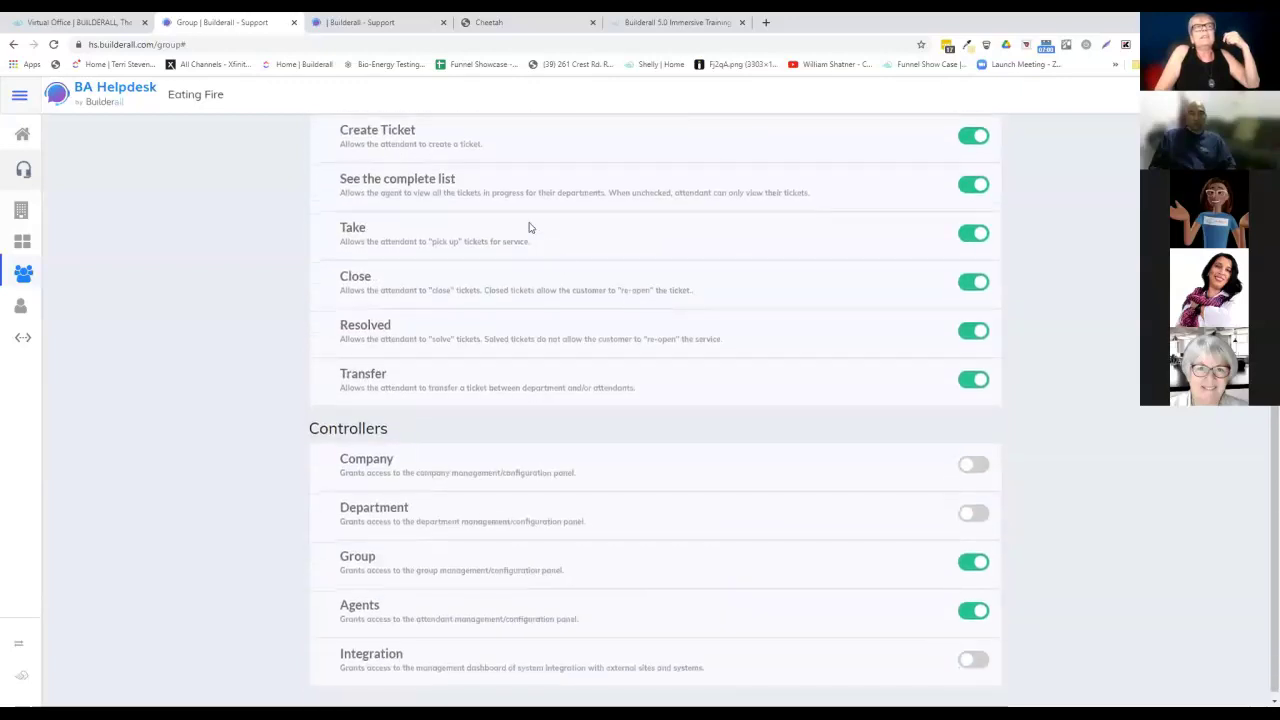
scroll(534, 295, up, 3)
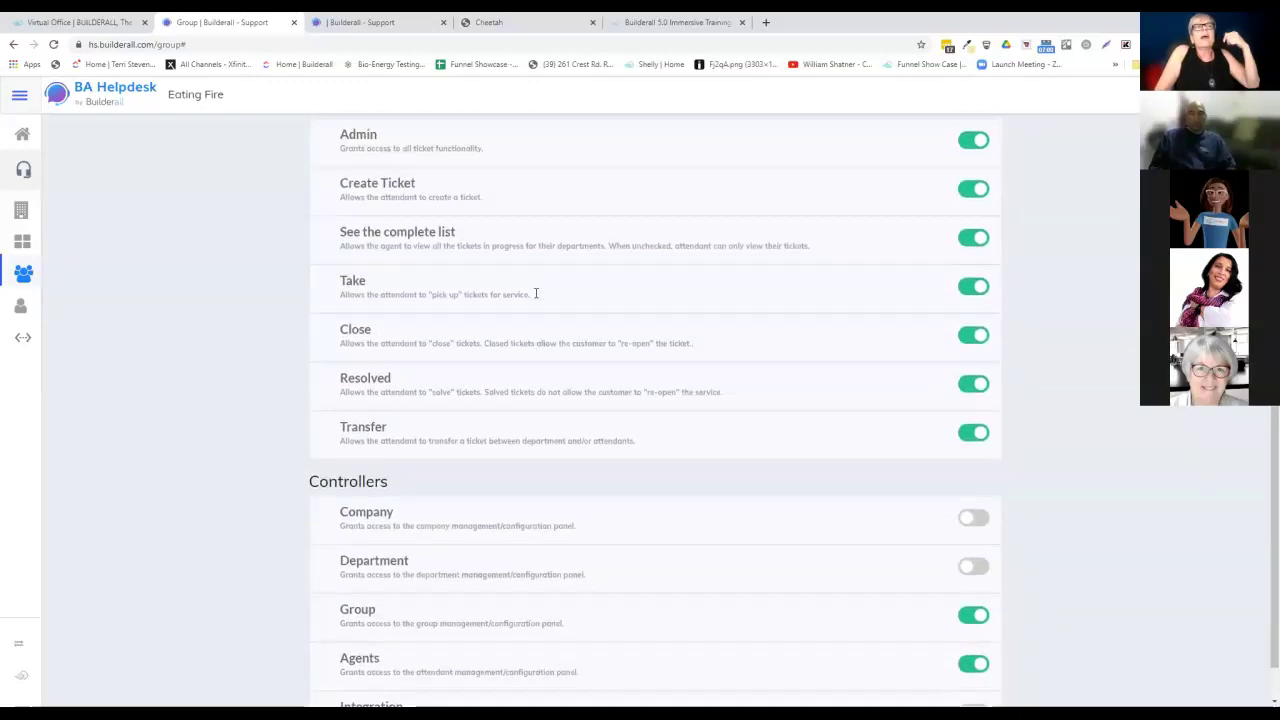
scroll(535, 297, down, 2)
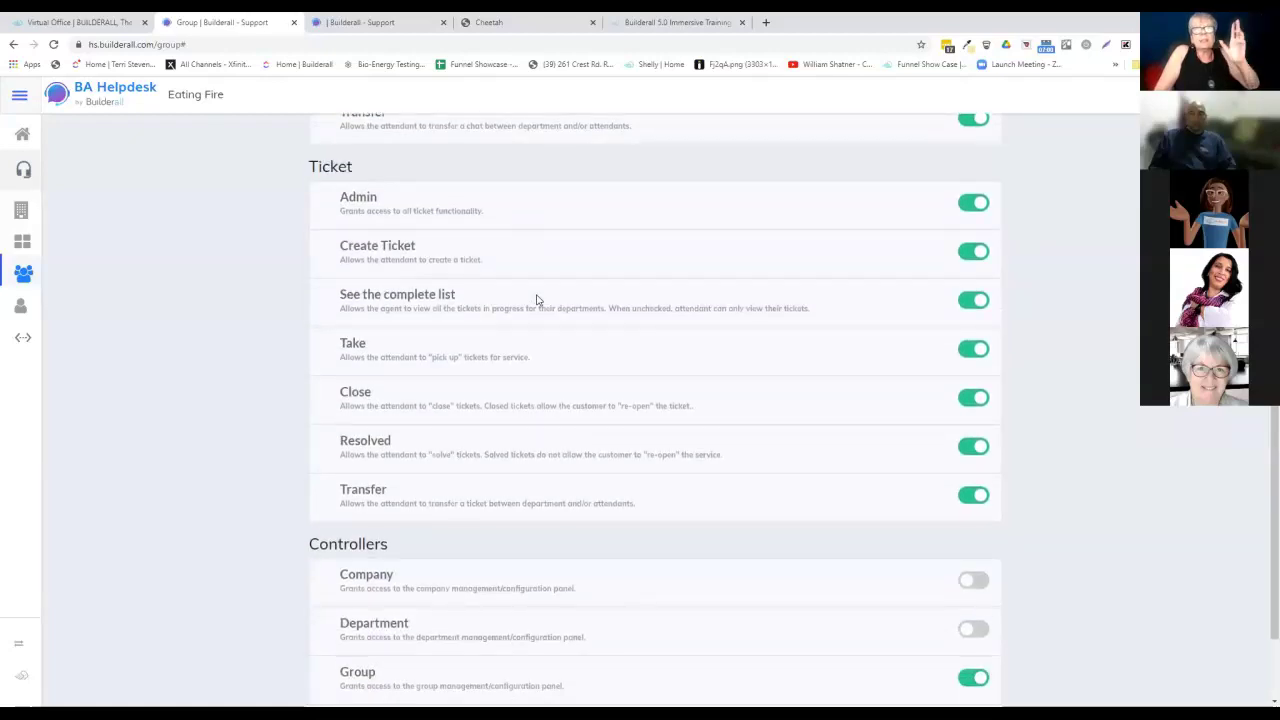
scroll(536, 298, up, 6)
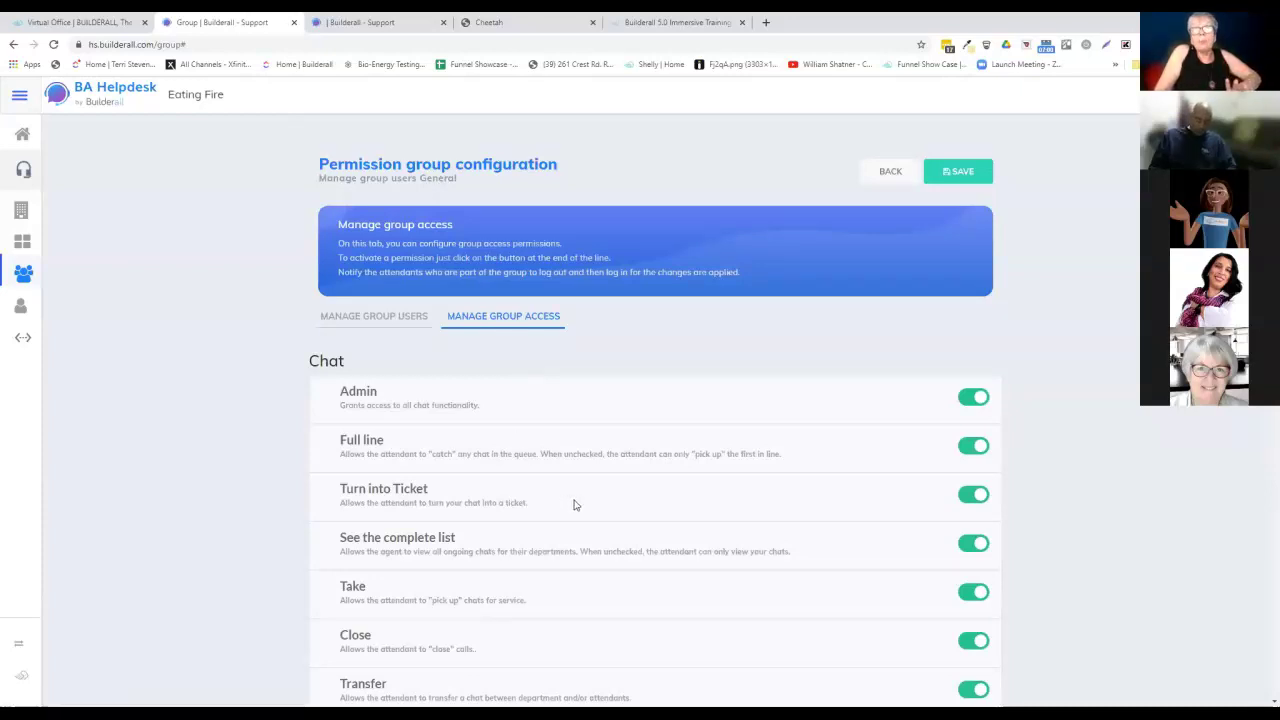
scroll(575, 502, down, 3)
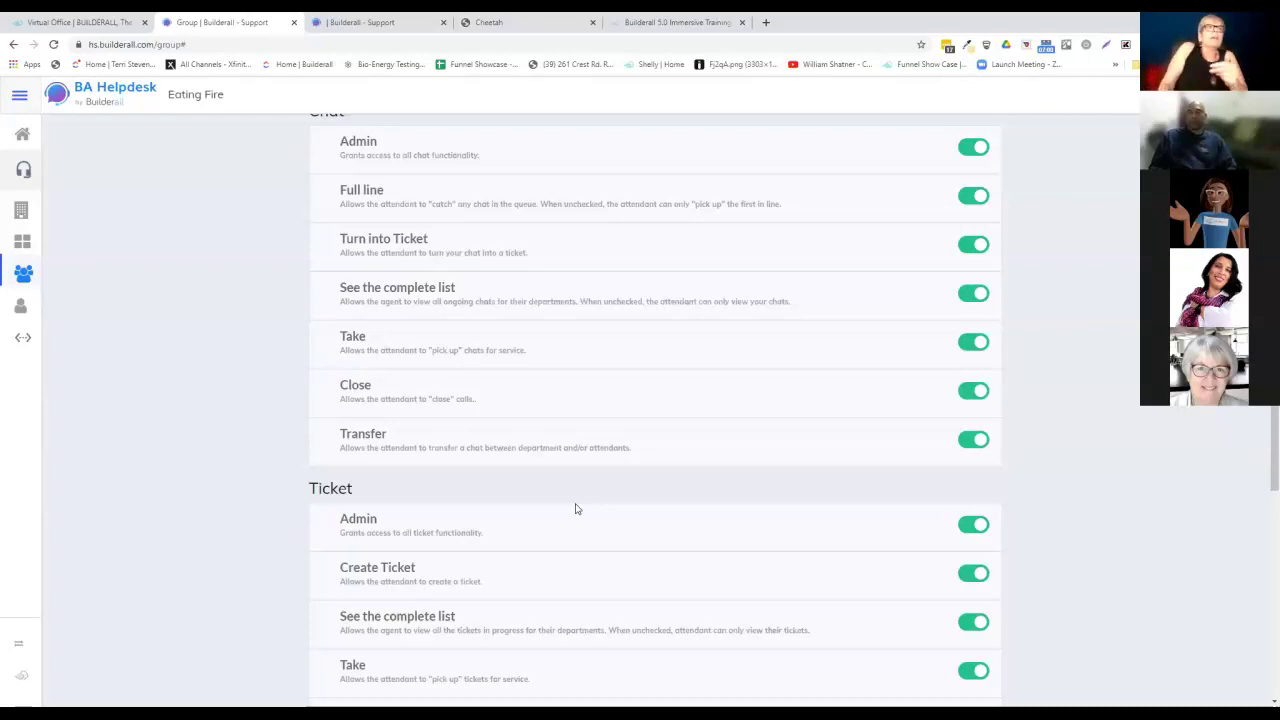
scroll(591, 505, down, 3)
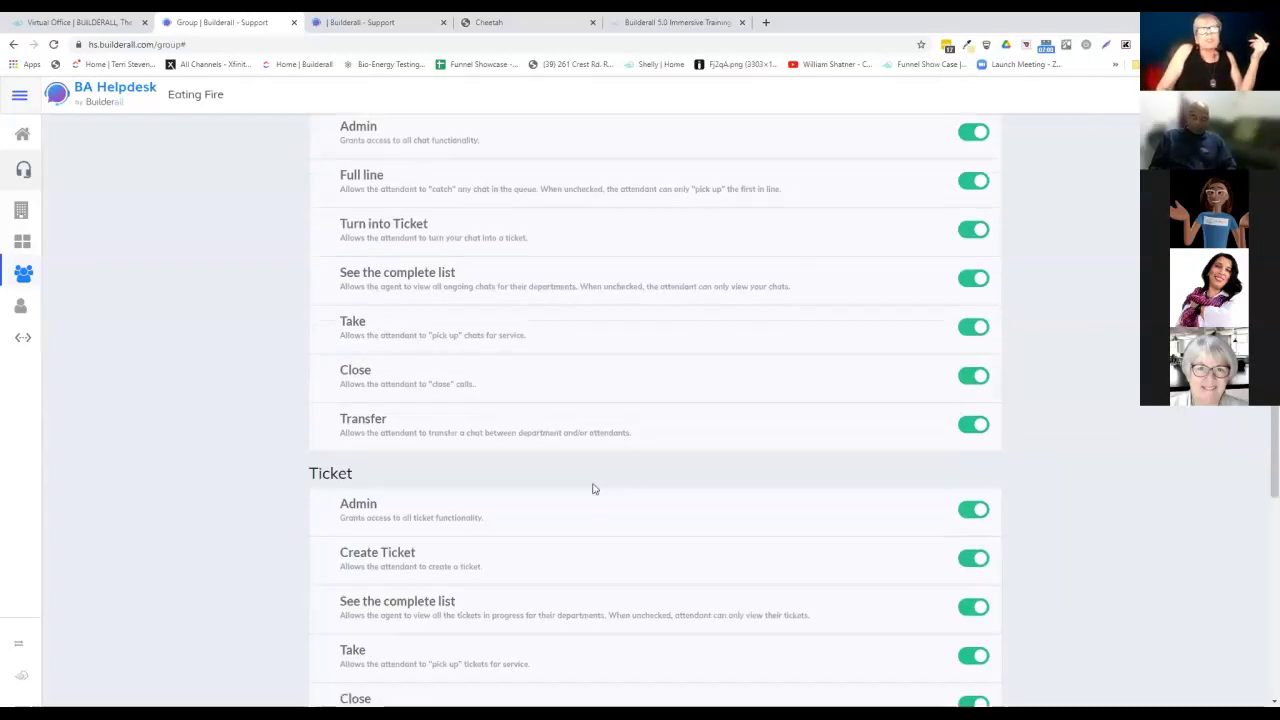
scroll(592, 488, down, 2)
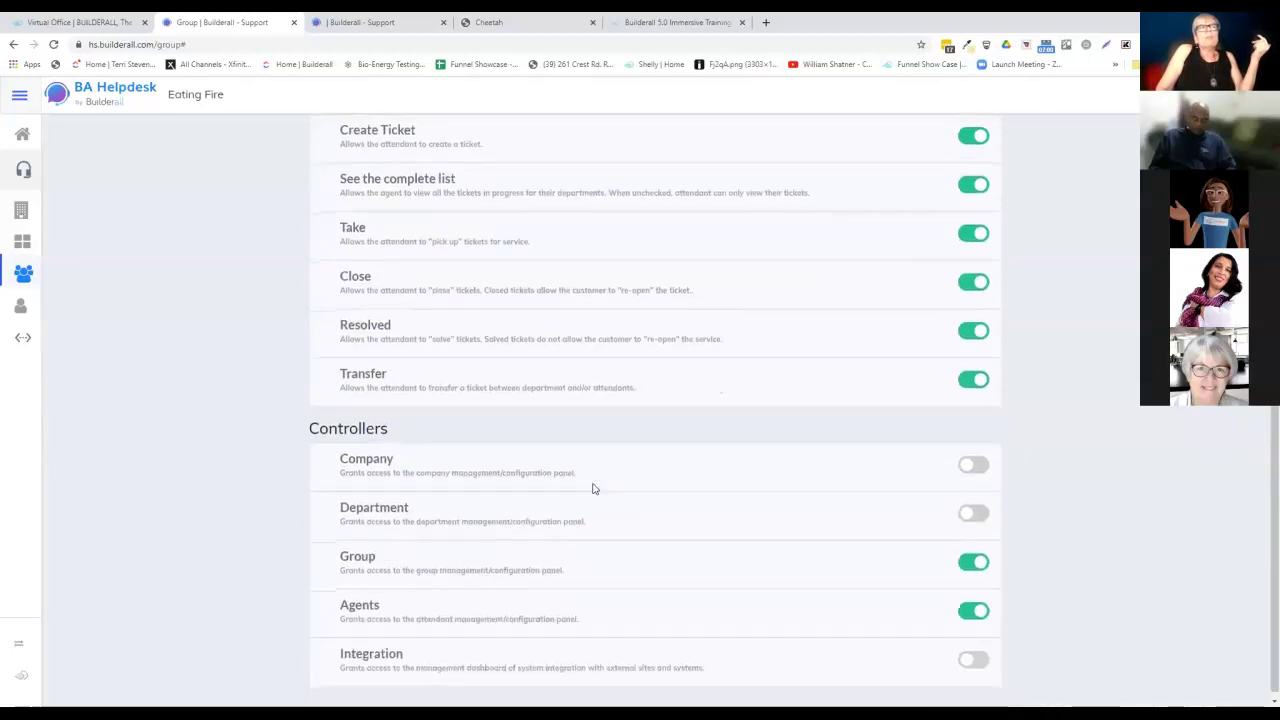
scroll(589, 470, up, 1)
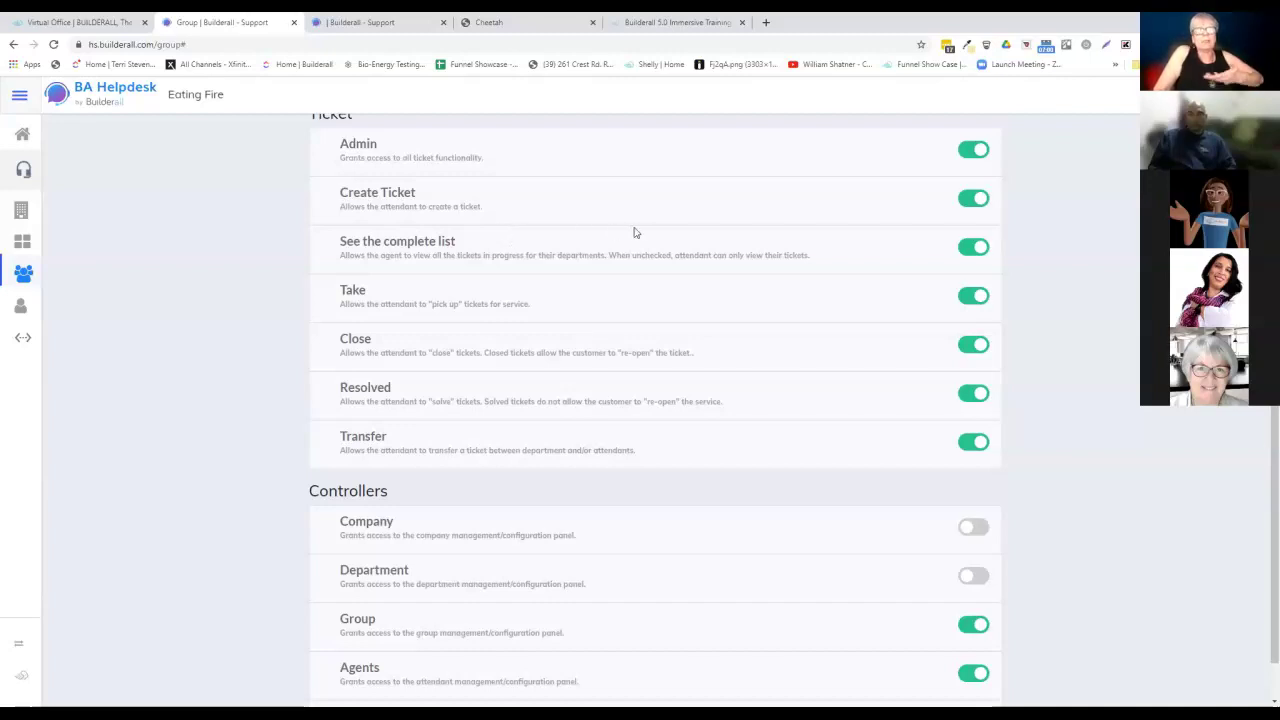
scroll(640, 228, down, 1)
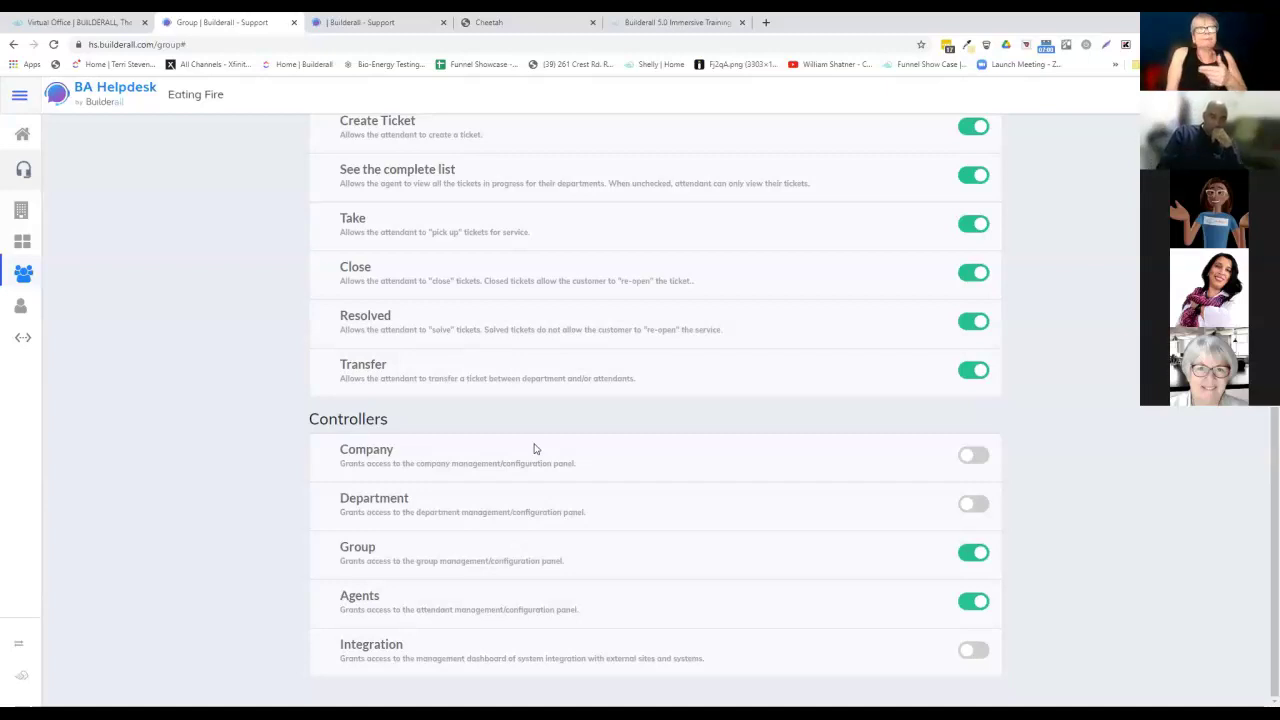
scroll(534, 289, up, 3)
scroll(537, 291, down, 3)
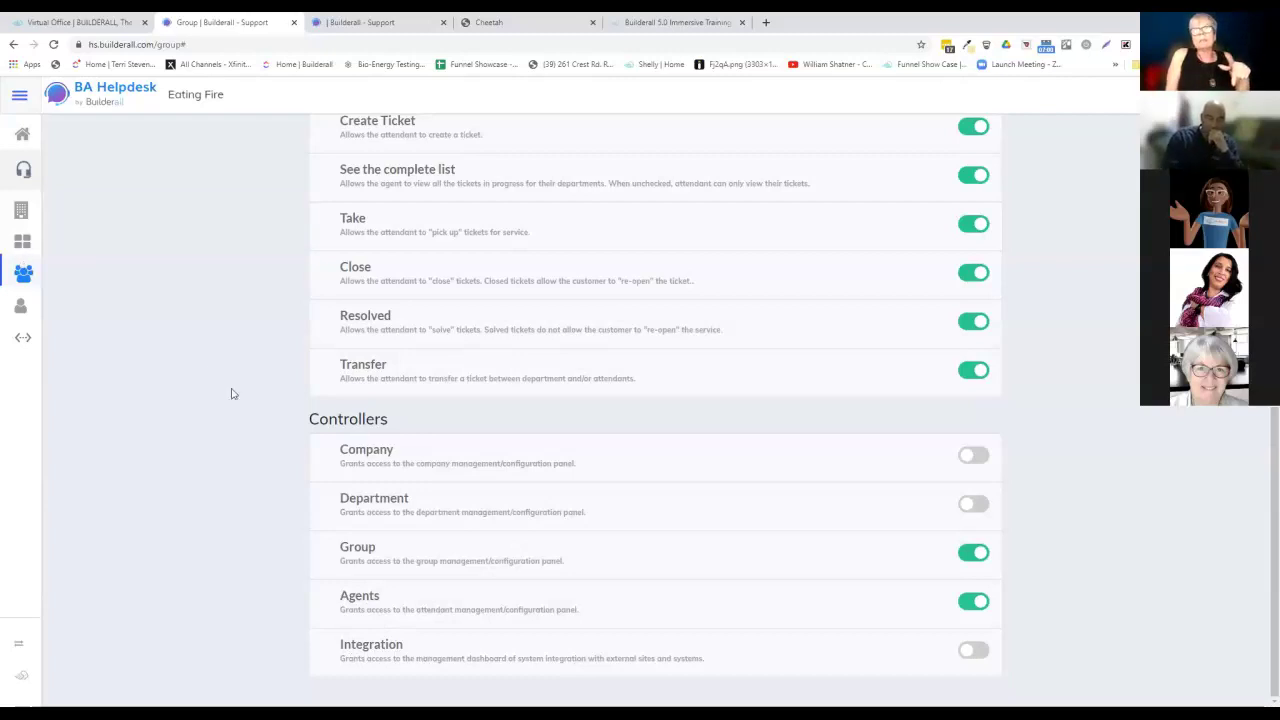
Switch Integration access on and back off, leaving it disabled.
click(969, 653)
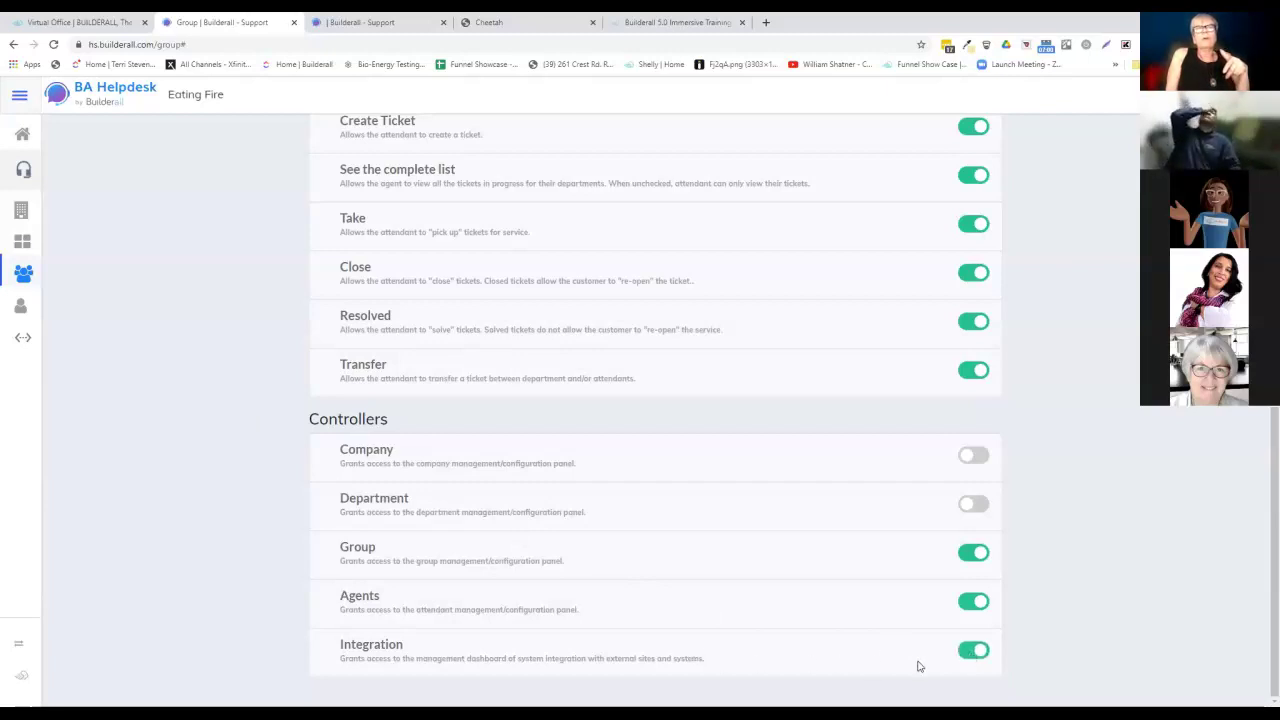
click(977, 652)
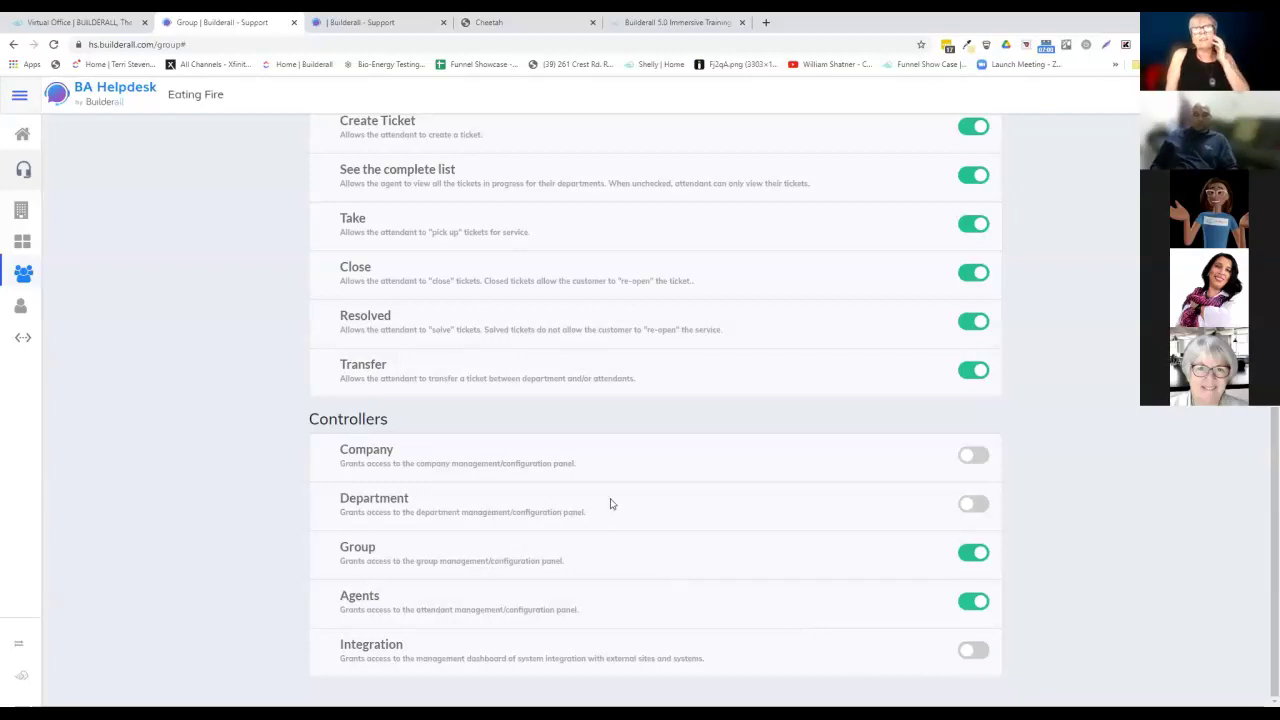
scroll(690, 552, up, 6)
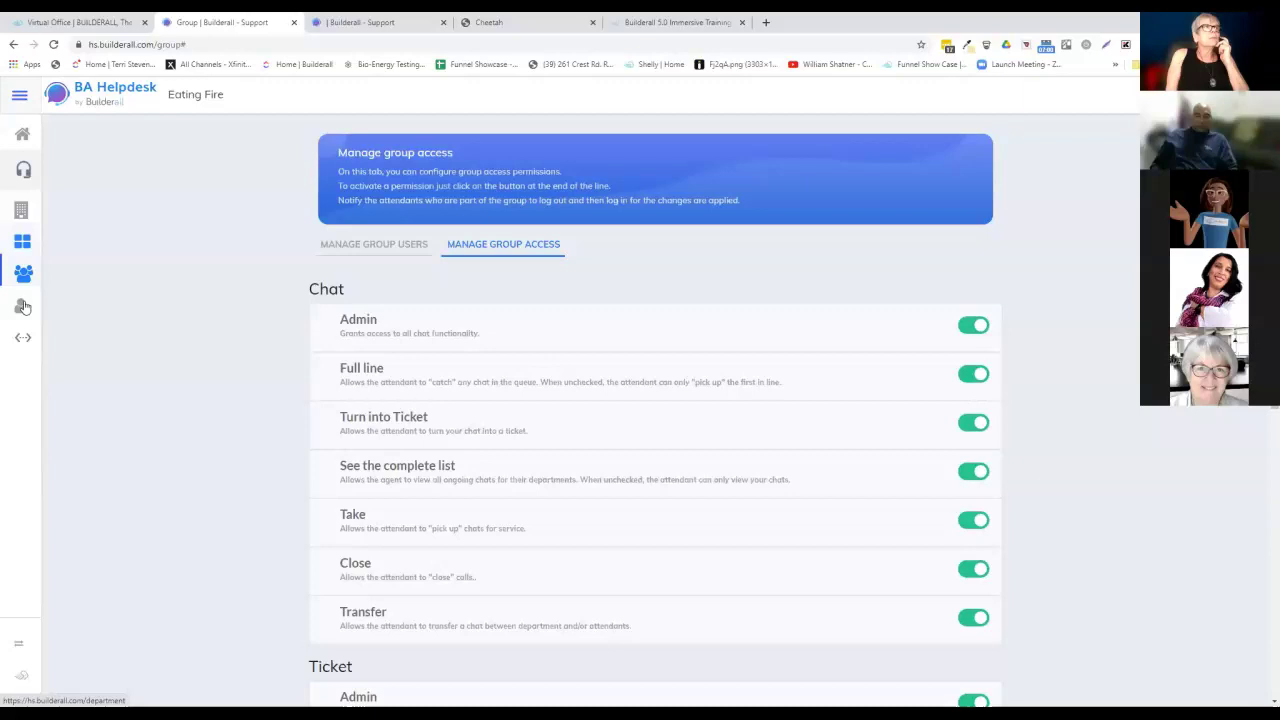
Go from Agents to the List of Attendants and start adding a new attendant.
click(23, 303)
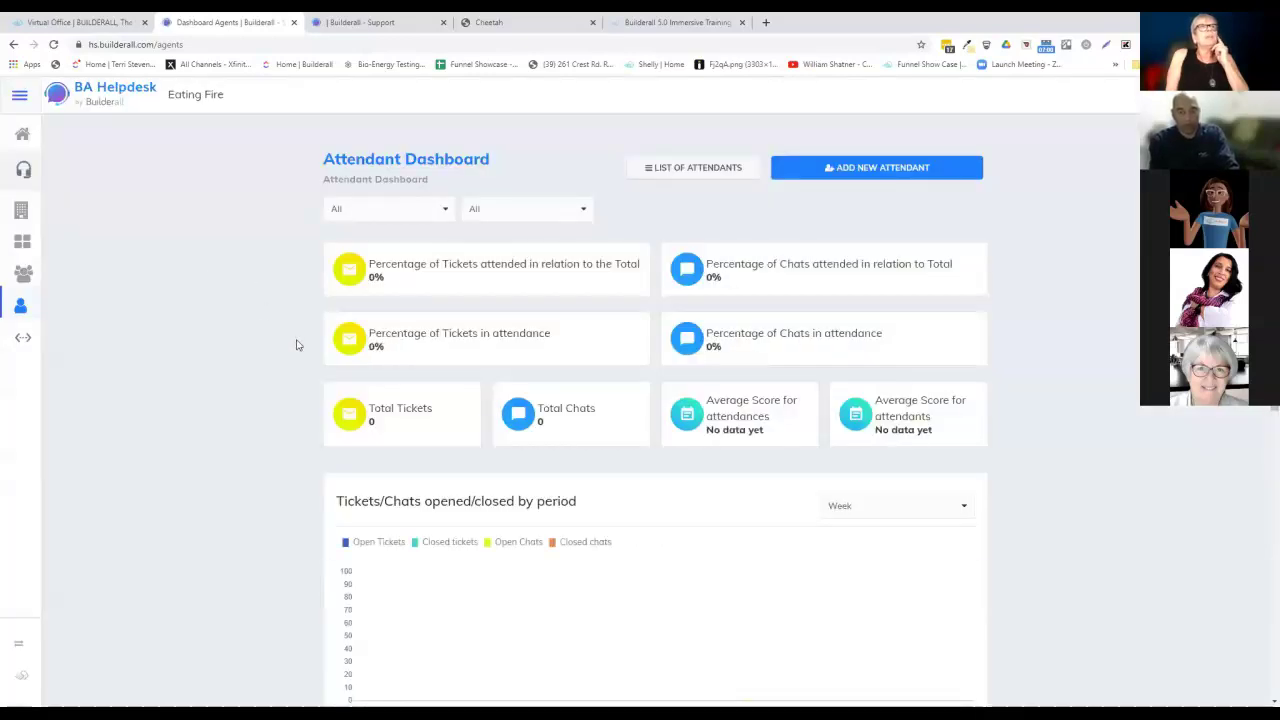
click(730, 172)
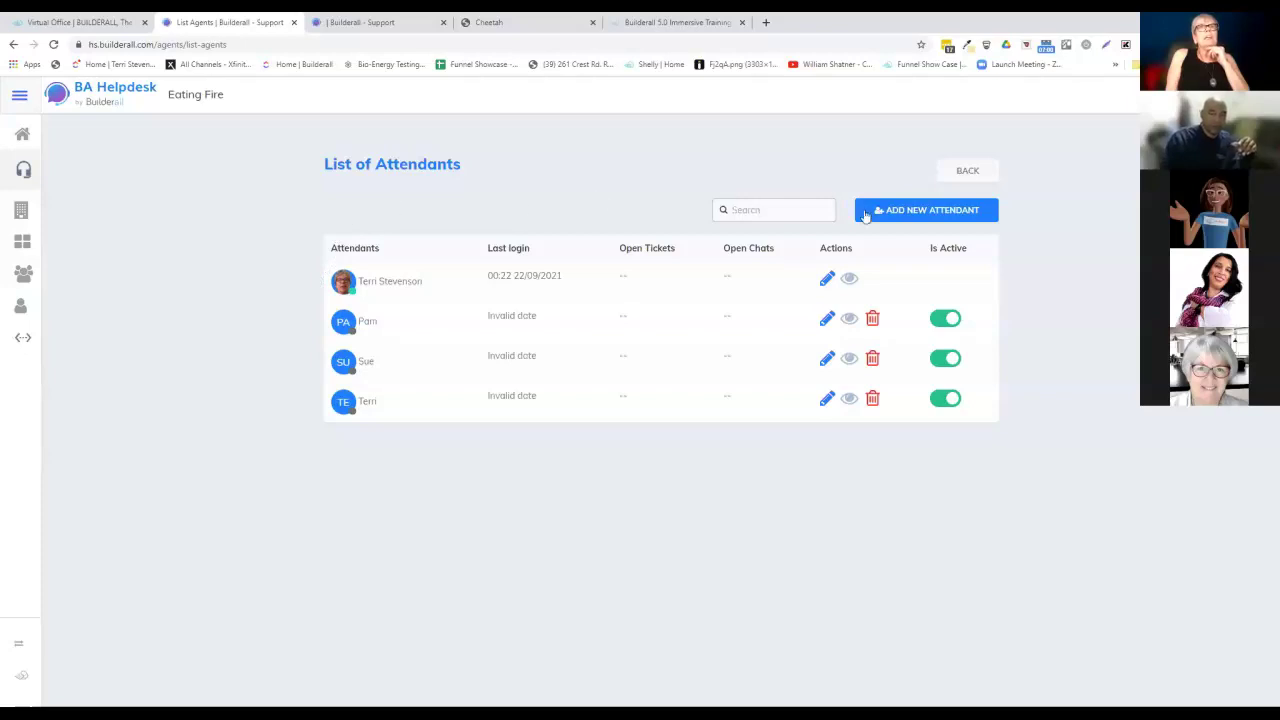
click(957, 211)
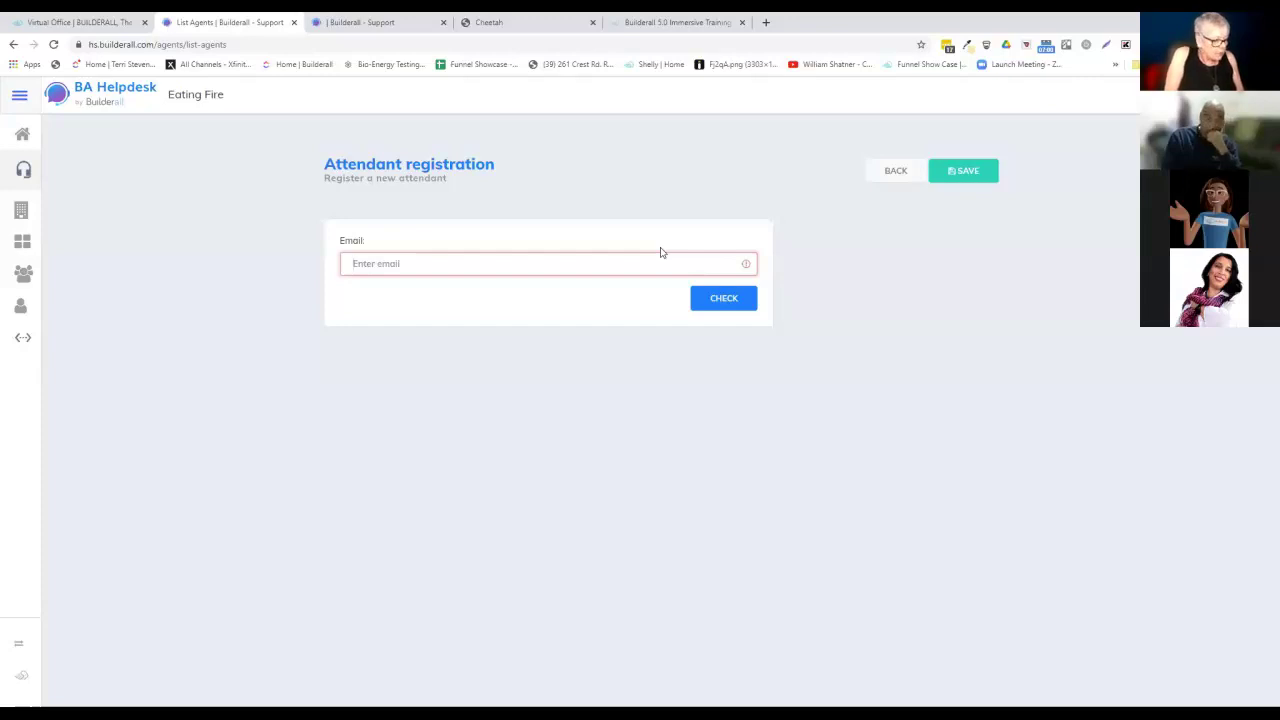
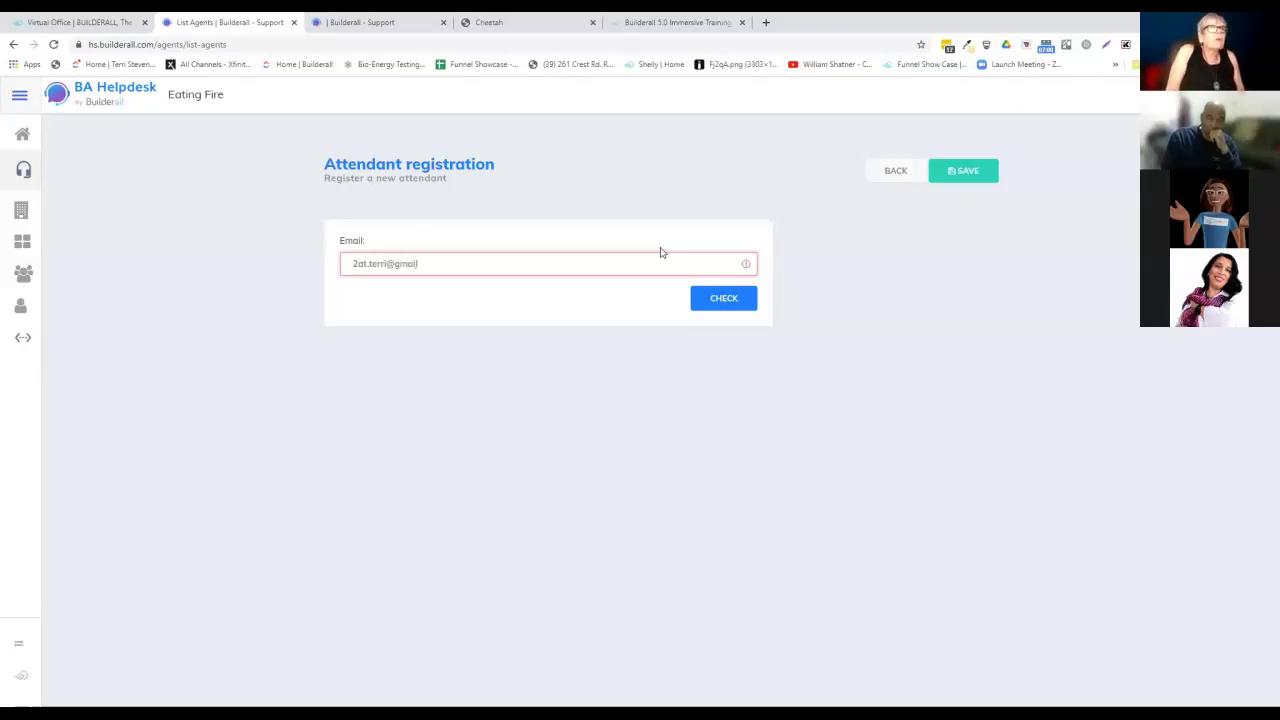
Correct the new attendant's e-mail address so it ends in .com, and check it.
click(721, 302)
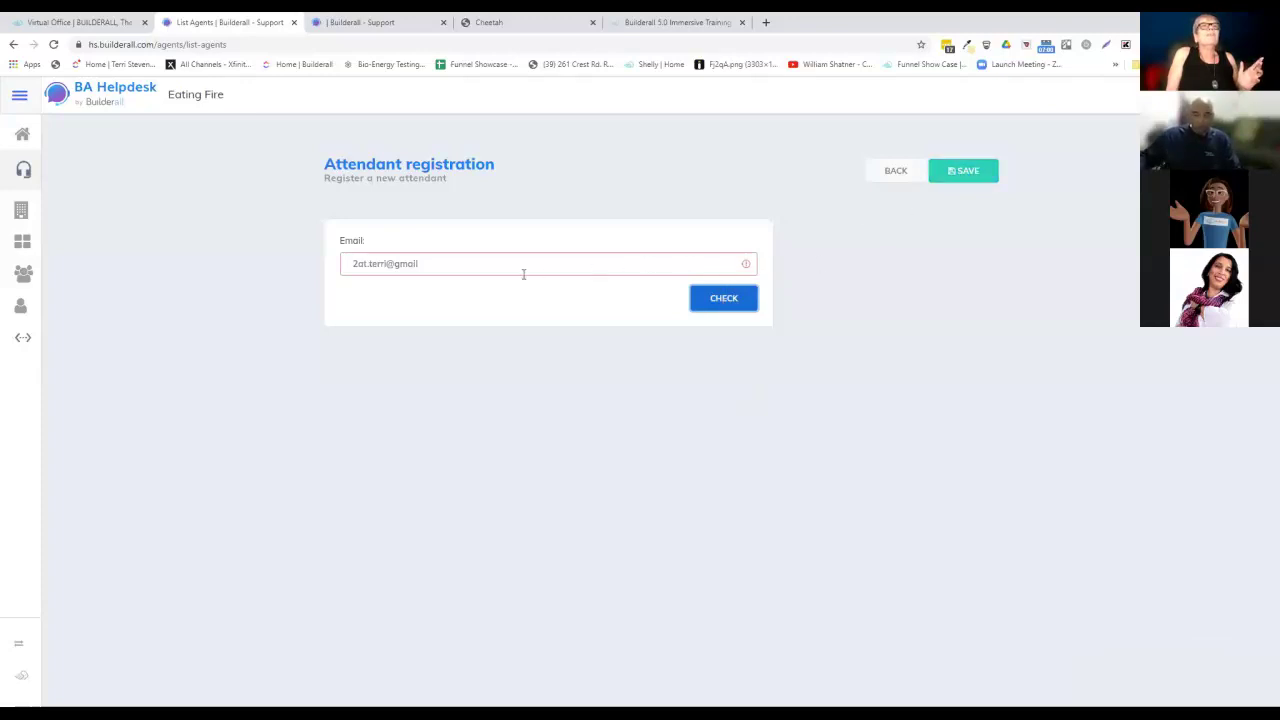
drag(425, 265, 301, 269)
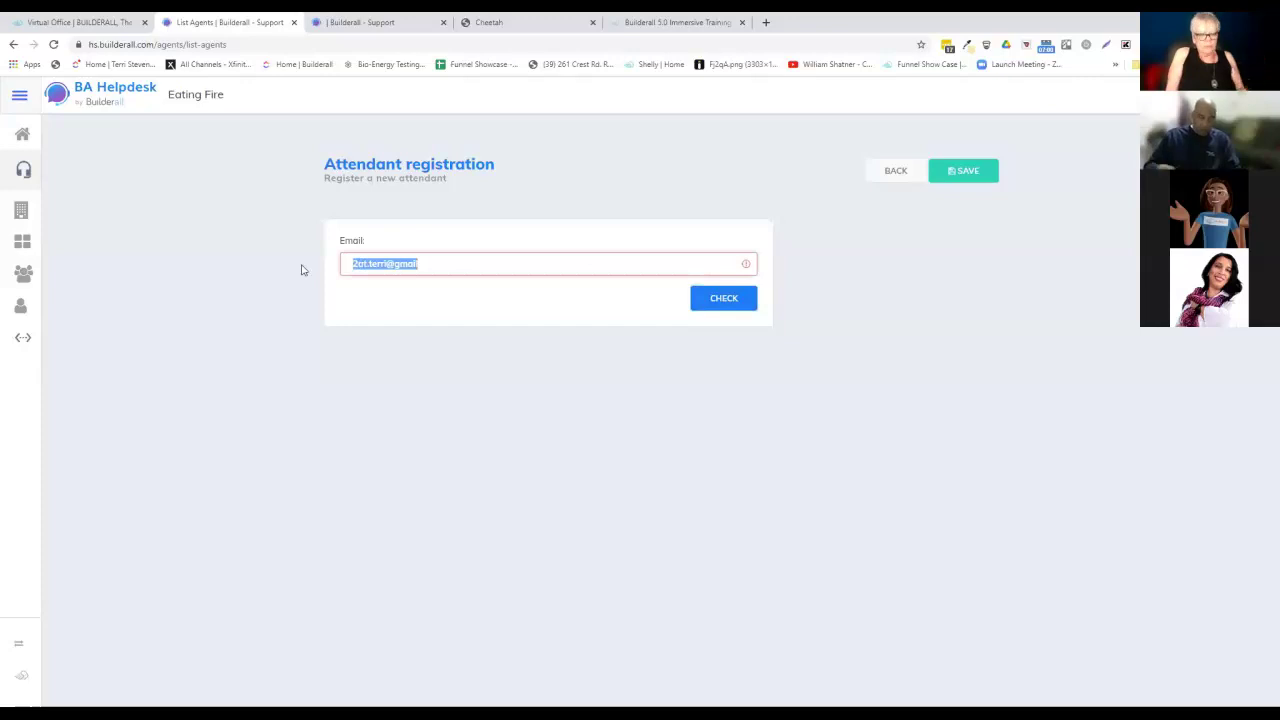
key(BackSpace)
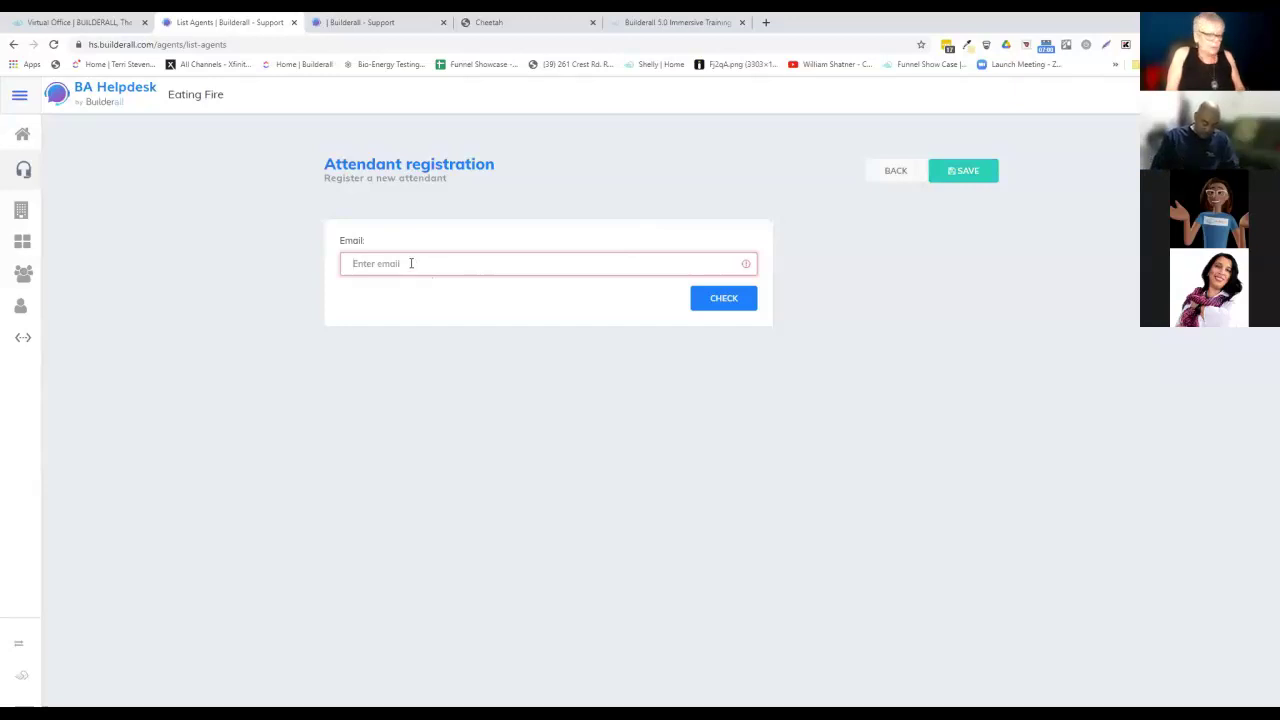
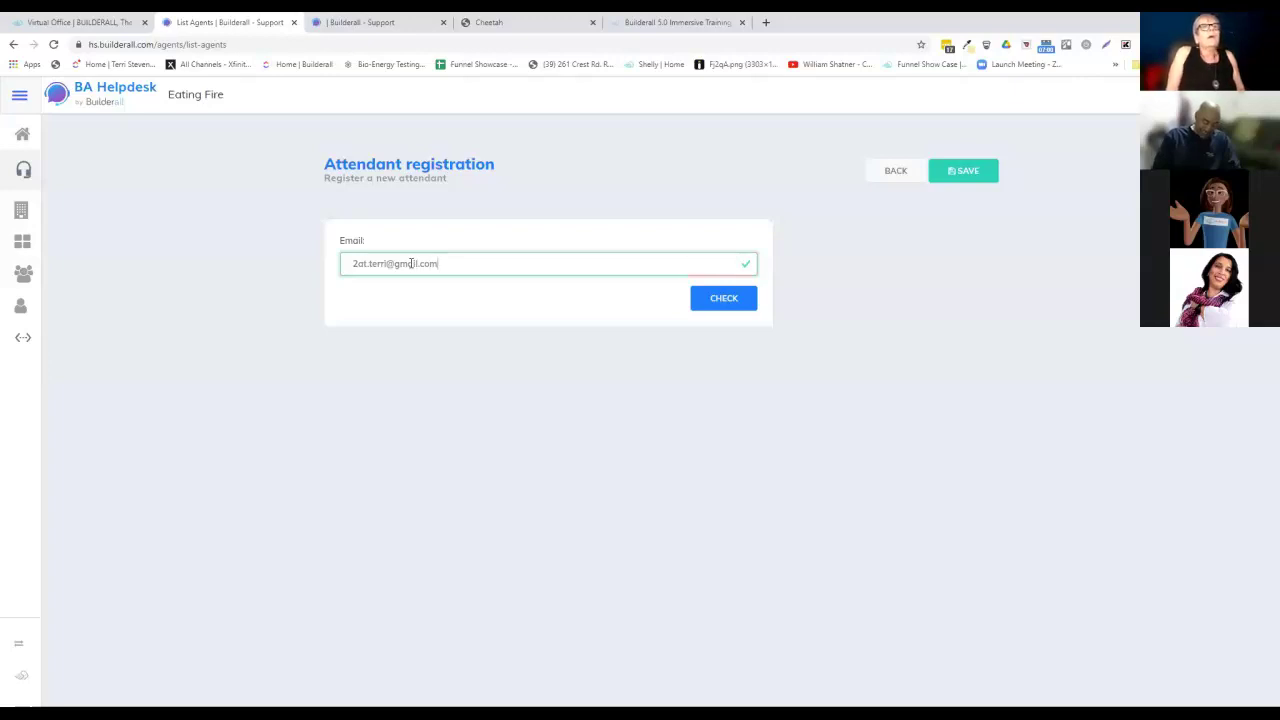
click(725, 300)
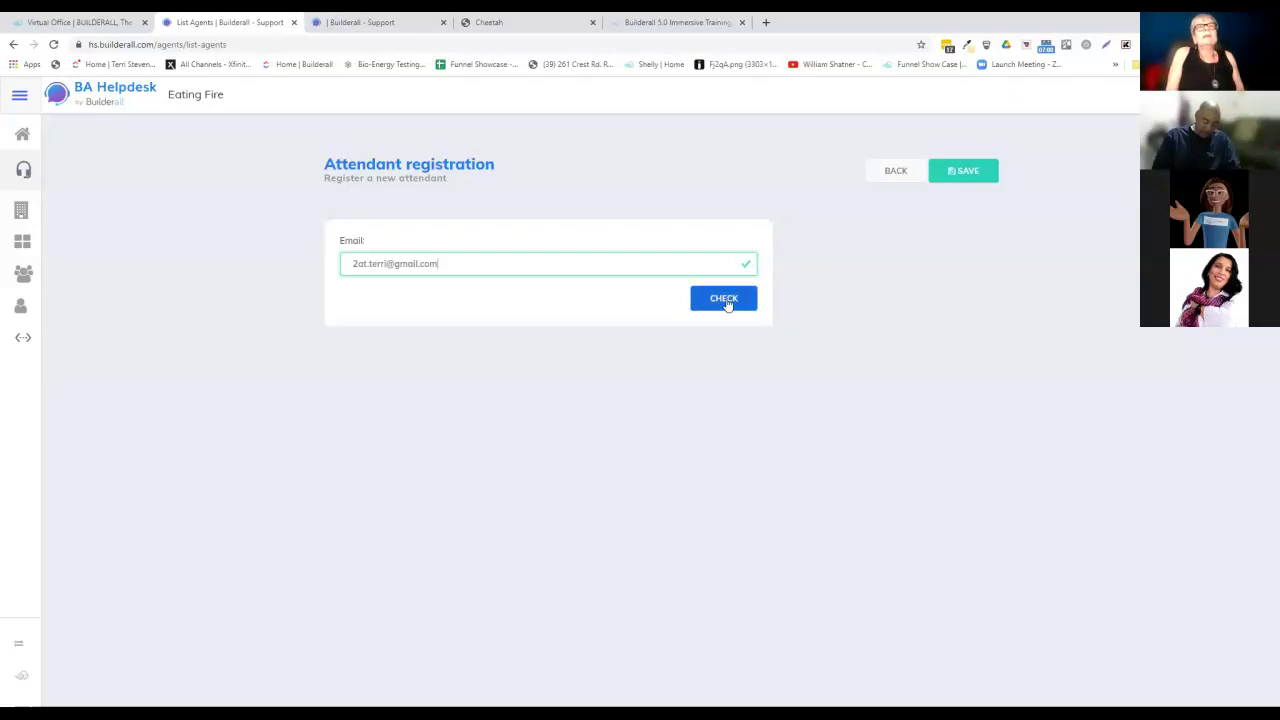
Register the attendant with a name and password, save, and return to the attendants list.
click(727, 302)
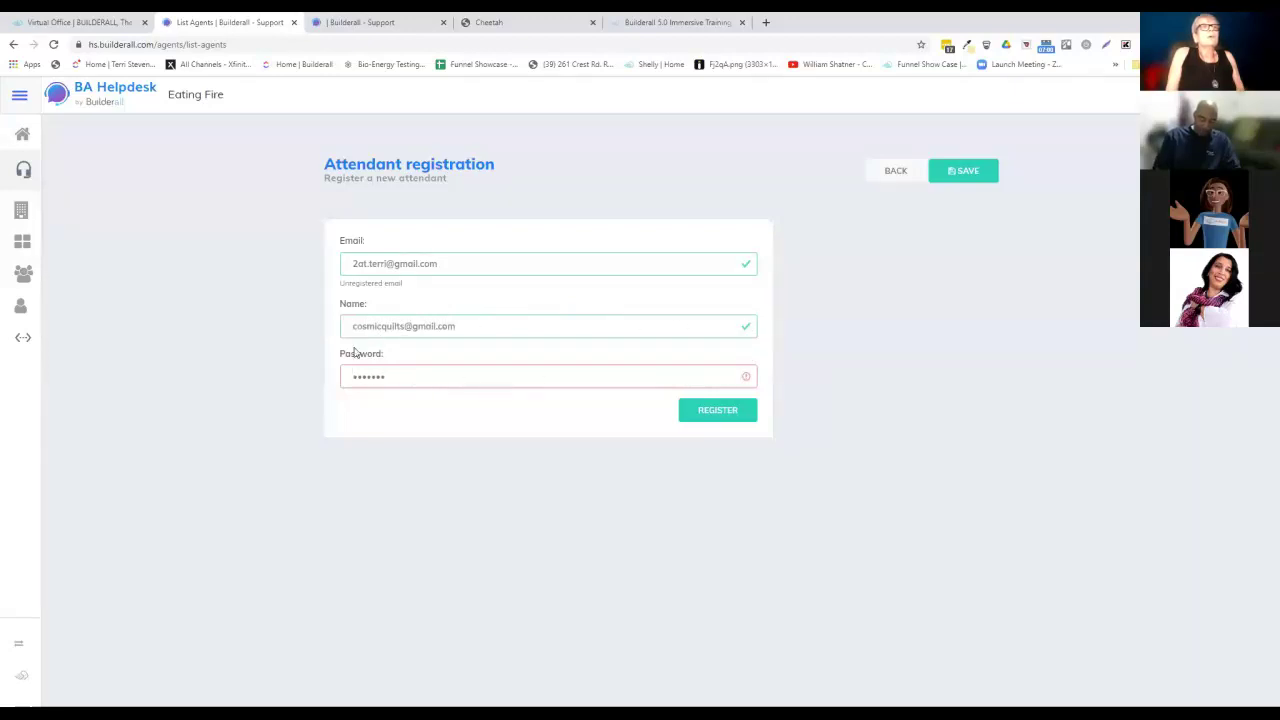
click(718, 416)
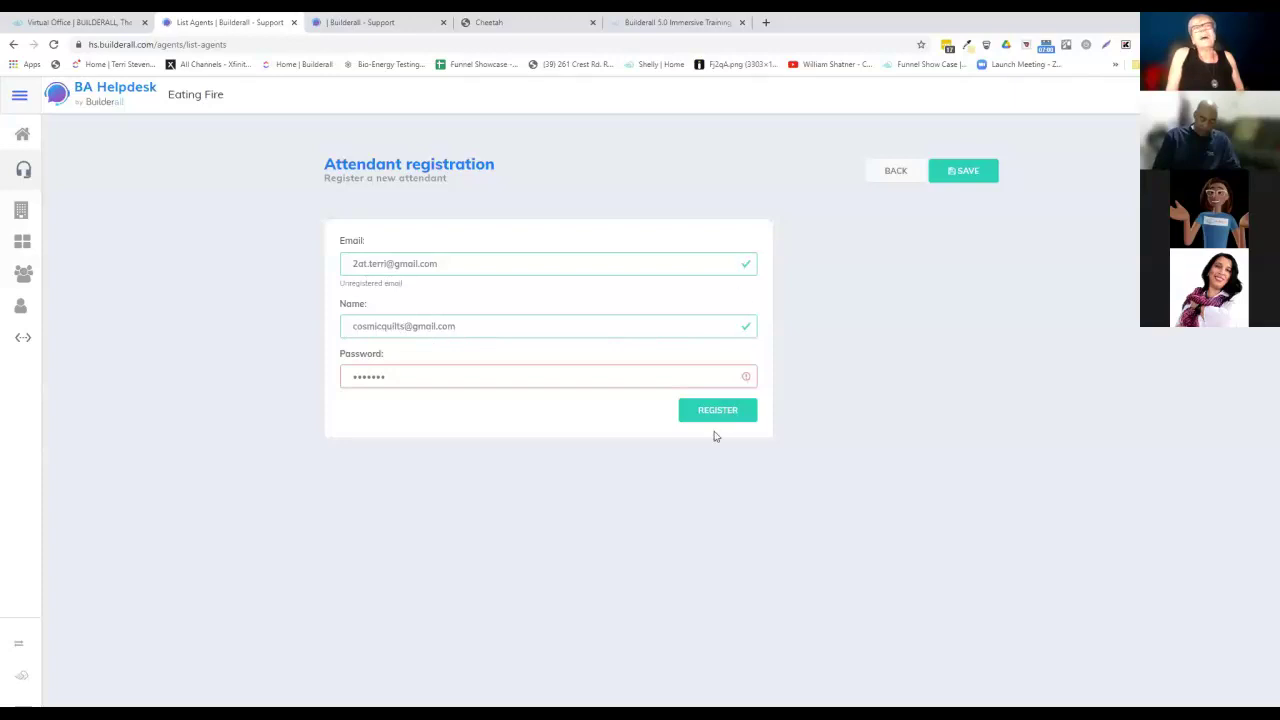
click(965, 170)
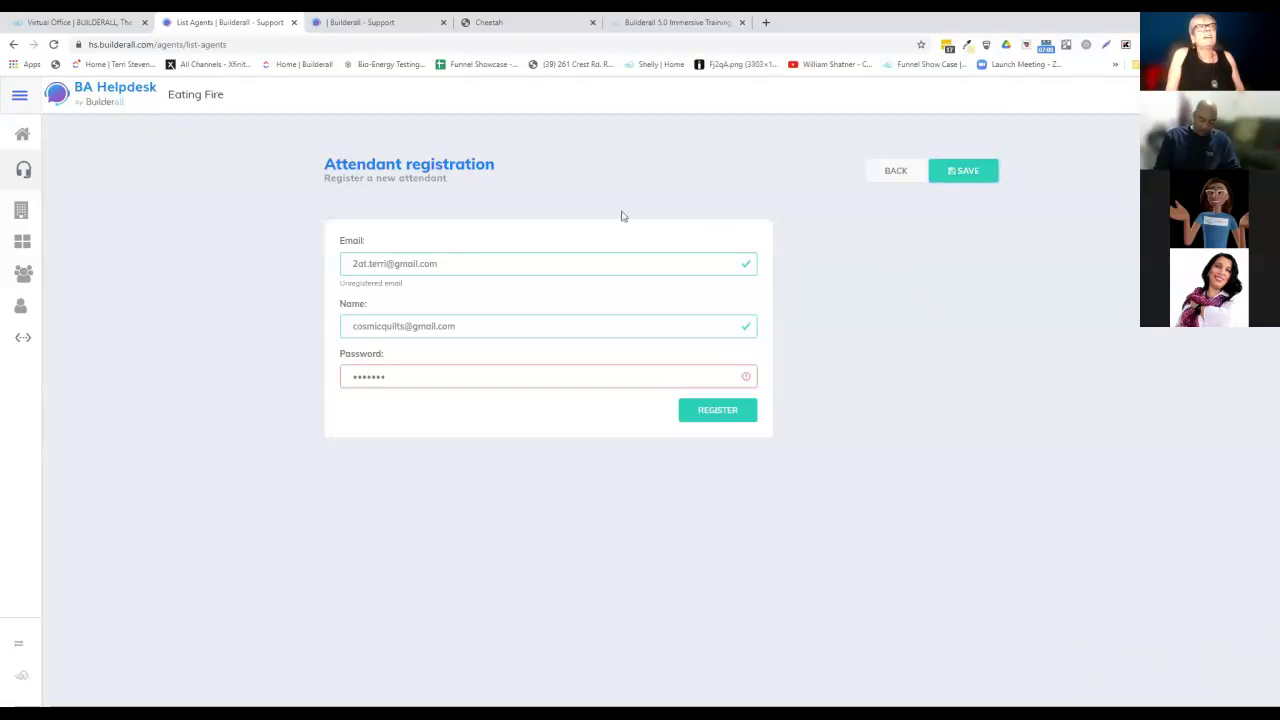
click(889, 170)
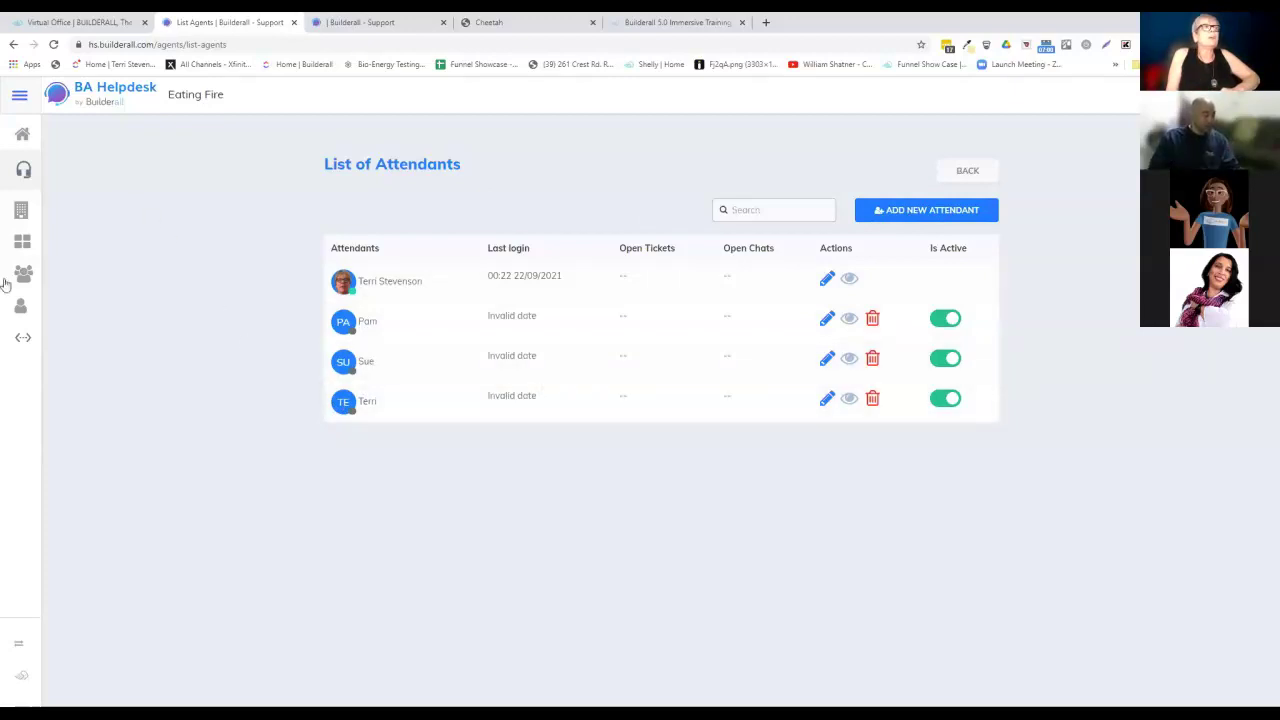
Open Company Integration, showing released domains builderall.com and eatingfire.us and the customer script.
click(21, 341)
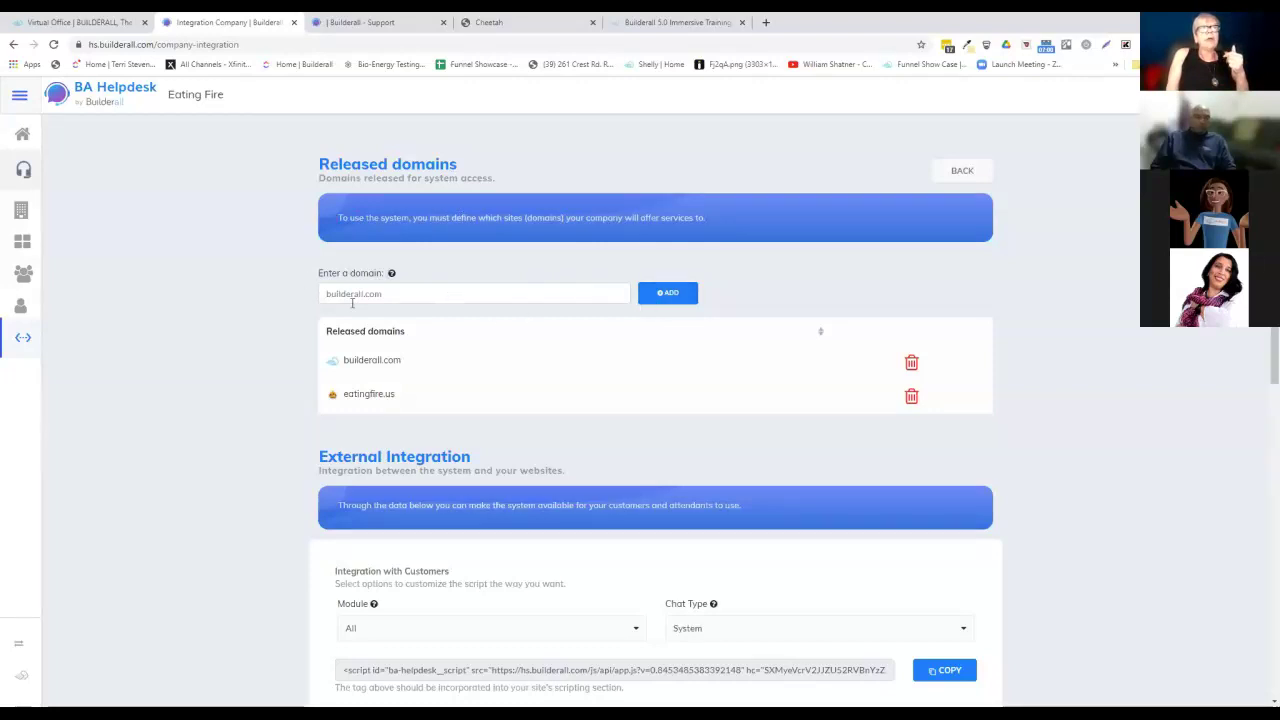
Copy the External Integration customer script with Module left at All, then go to the Builderall dashboard.
scroll(746, 311, down, 1)
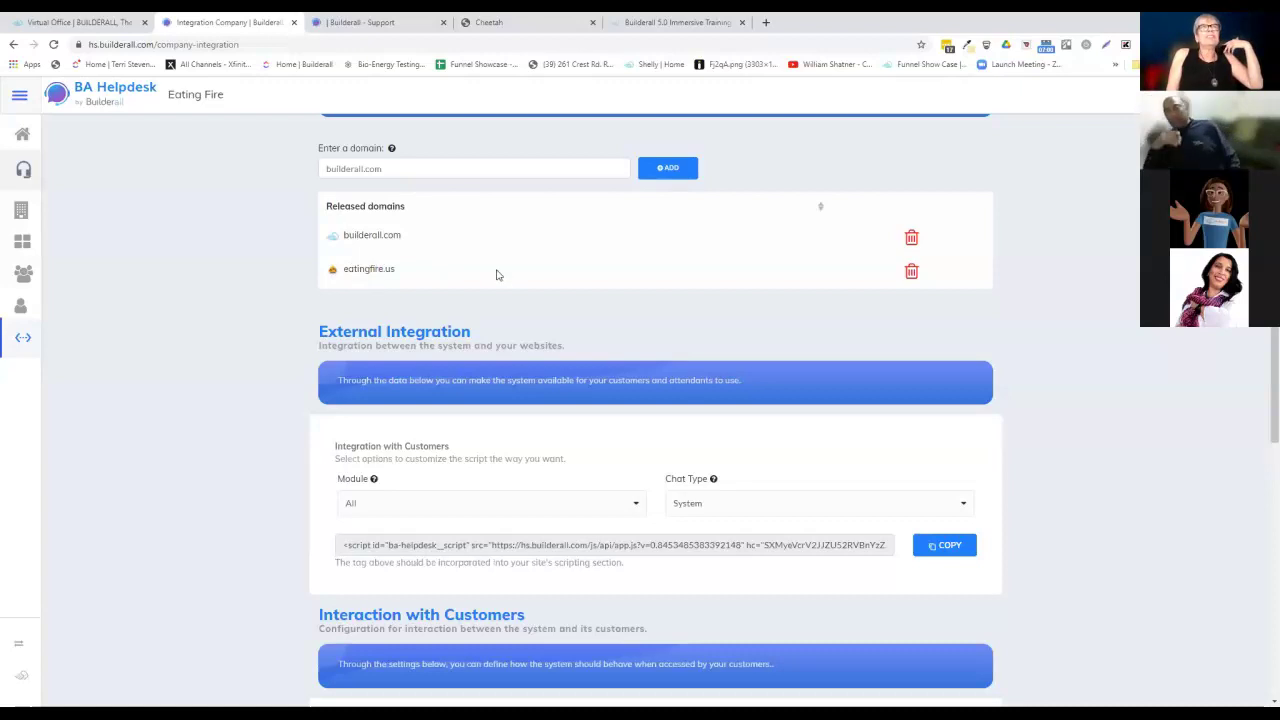
scroll(498, 274, down, 2)
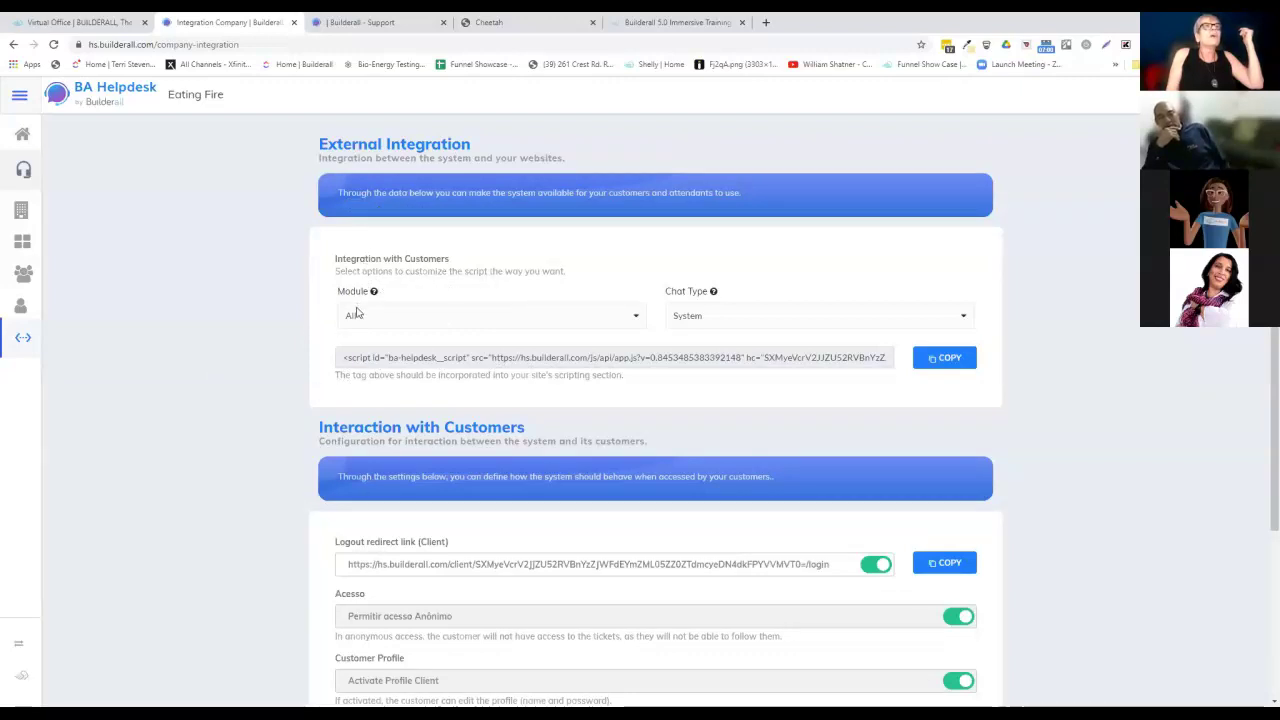
click(634, 322)
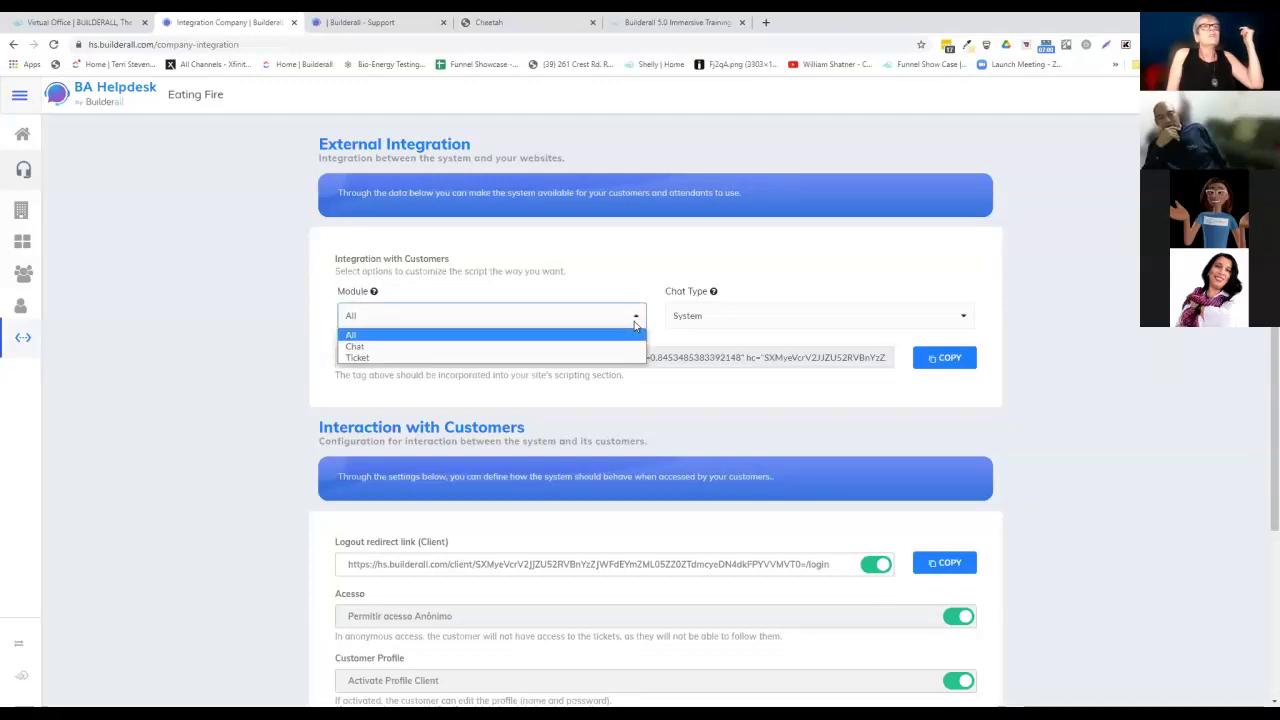
click(500, 335)
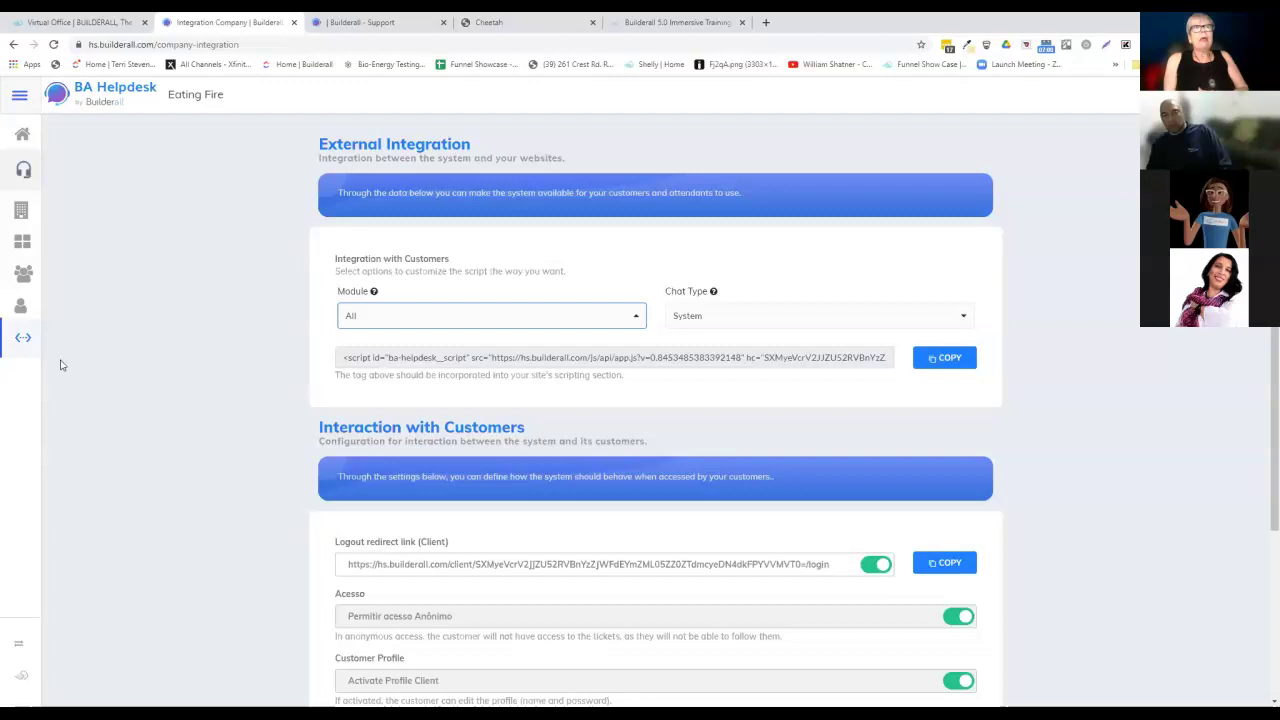
click(946, 362)
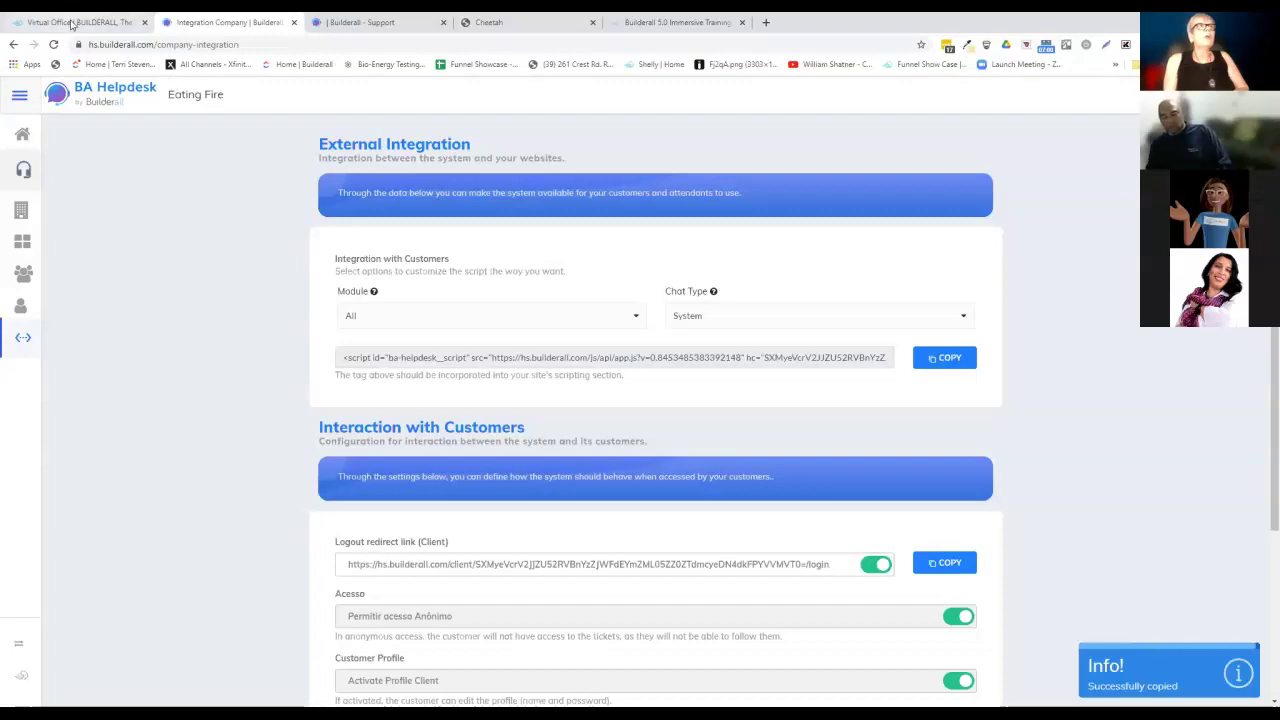
click(72, 22)
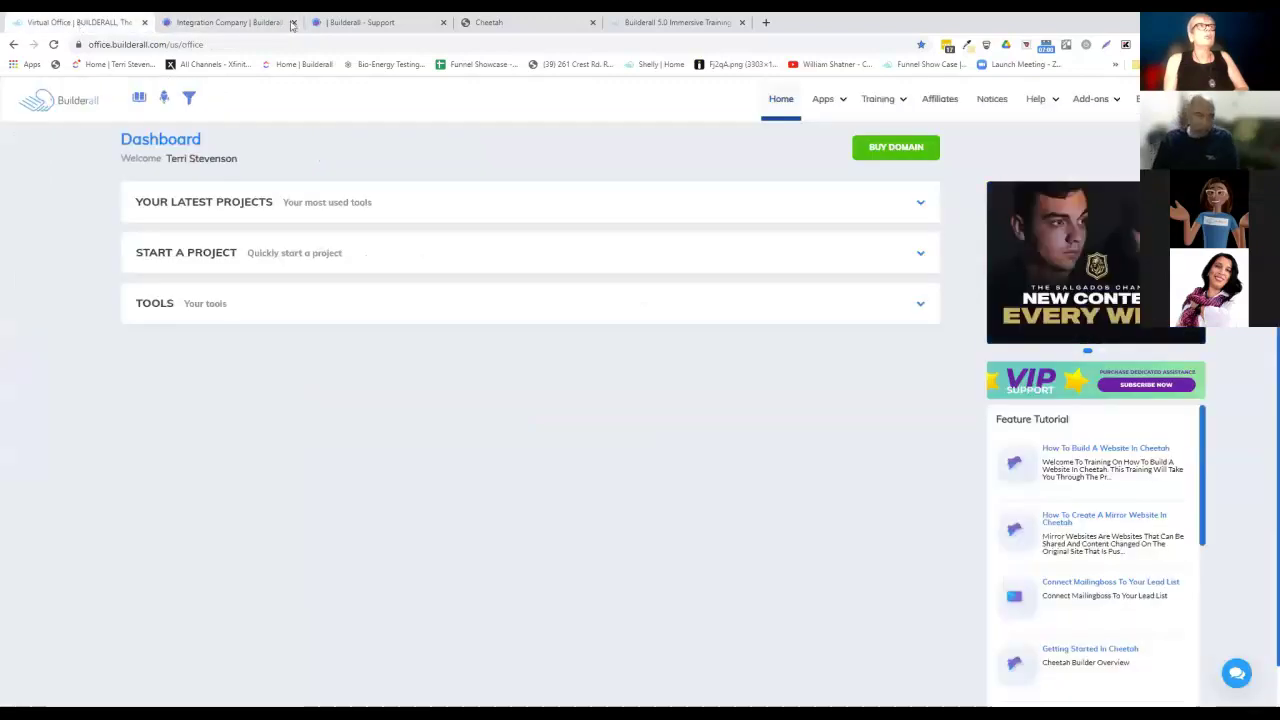
Confirm the helpdesk script in the Eating Fire site's Script Settings, then show the live eatingfire.us page.
click(493, 25)
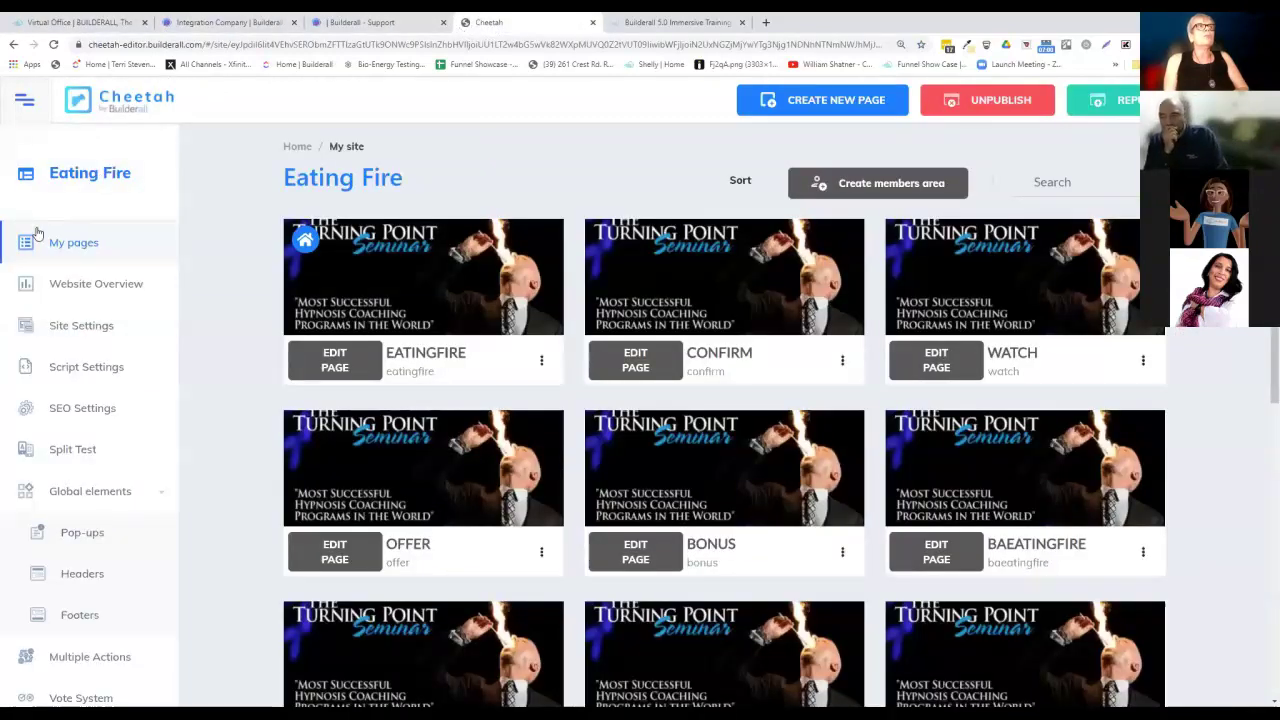
click(68, 324)
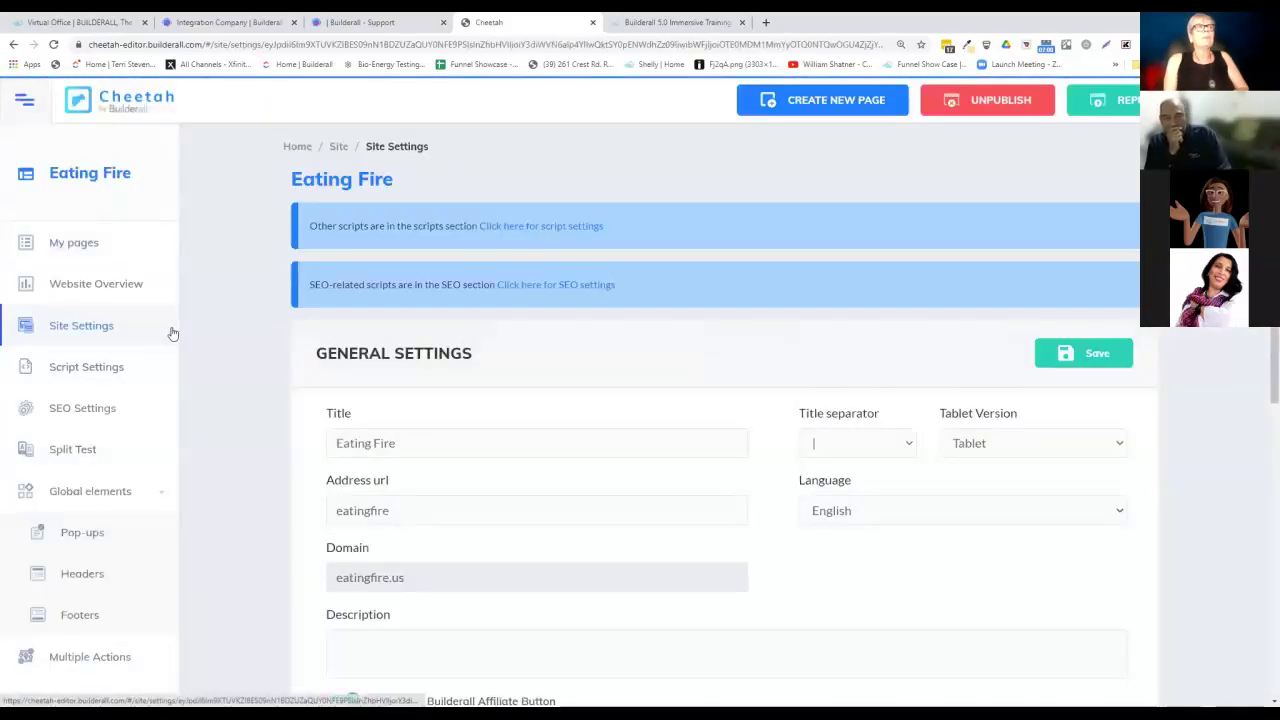
scroll(497, 430, down, 2)
scroll(497, 430, down, 2)
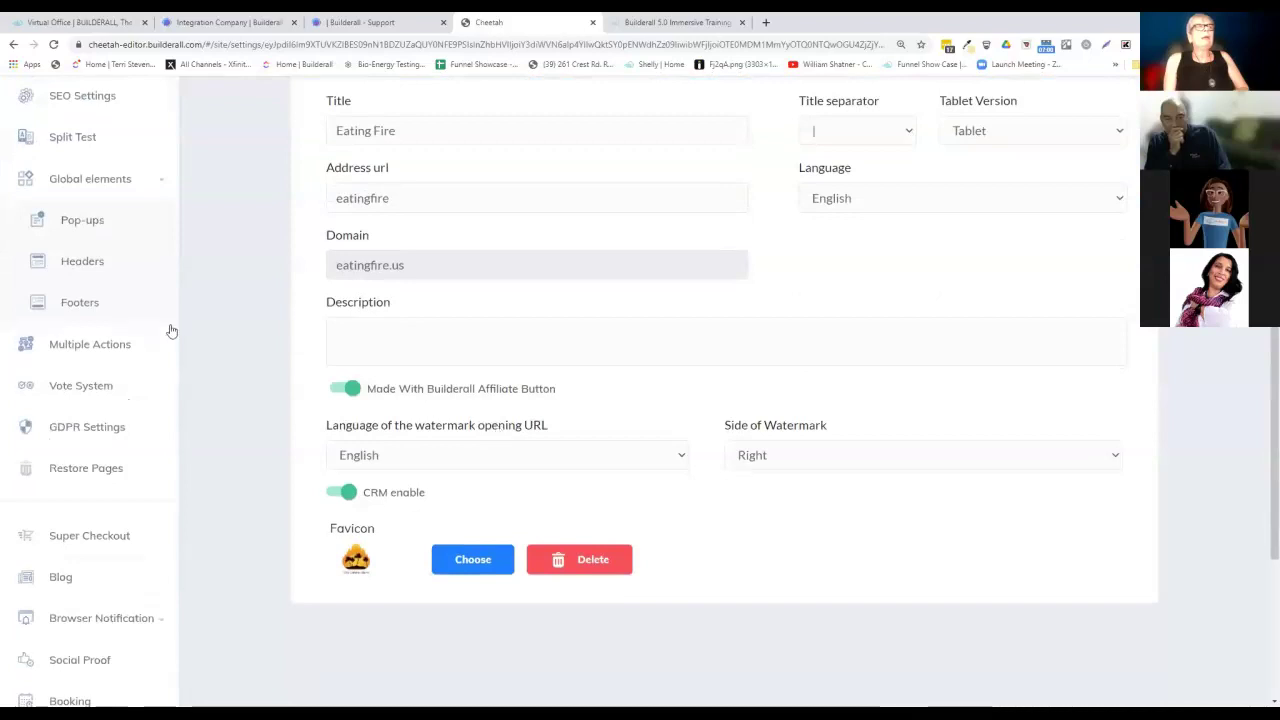
scroll(170, 330, down, 3)
scroll(170, 330, down, 1)
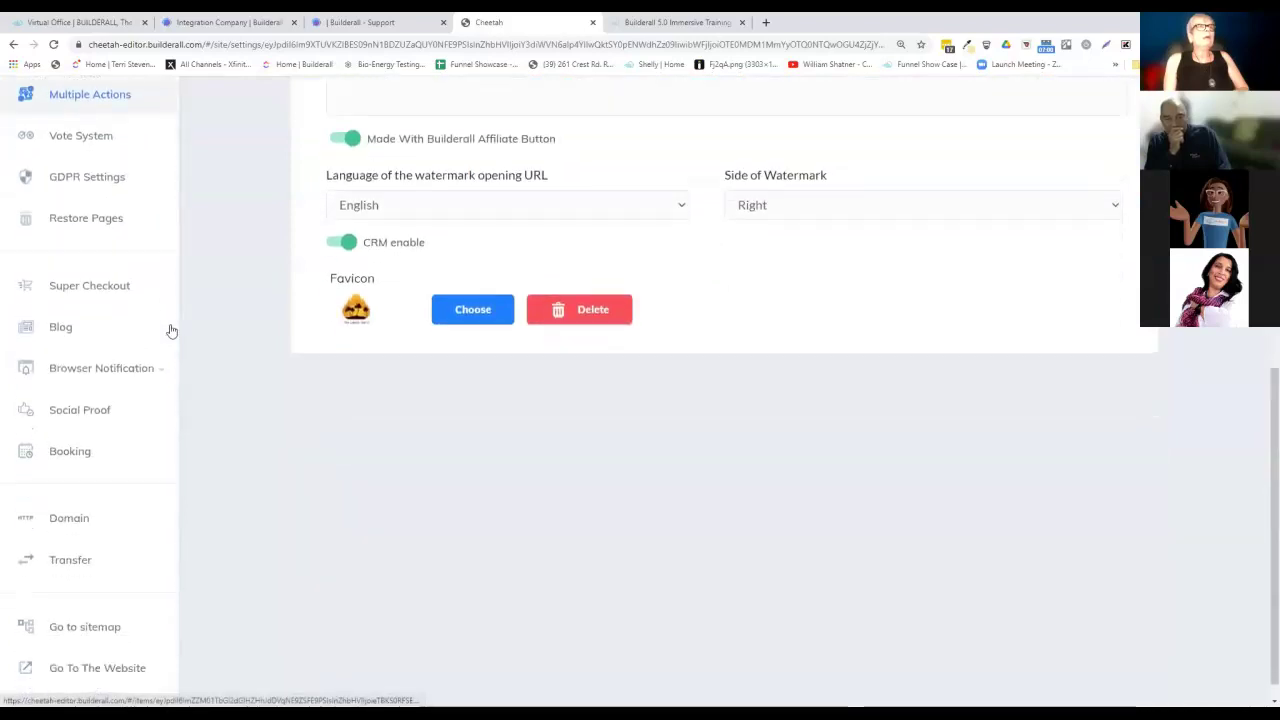
scroll(170, 330, up, 7)
click(86, 366)
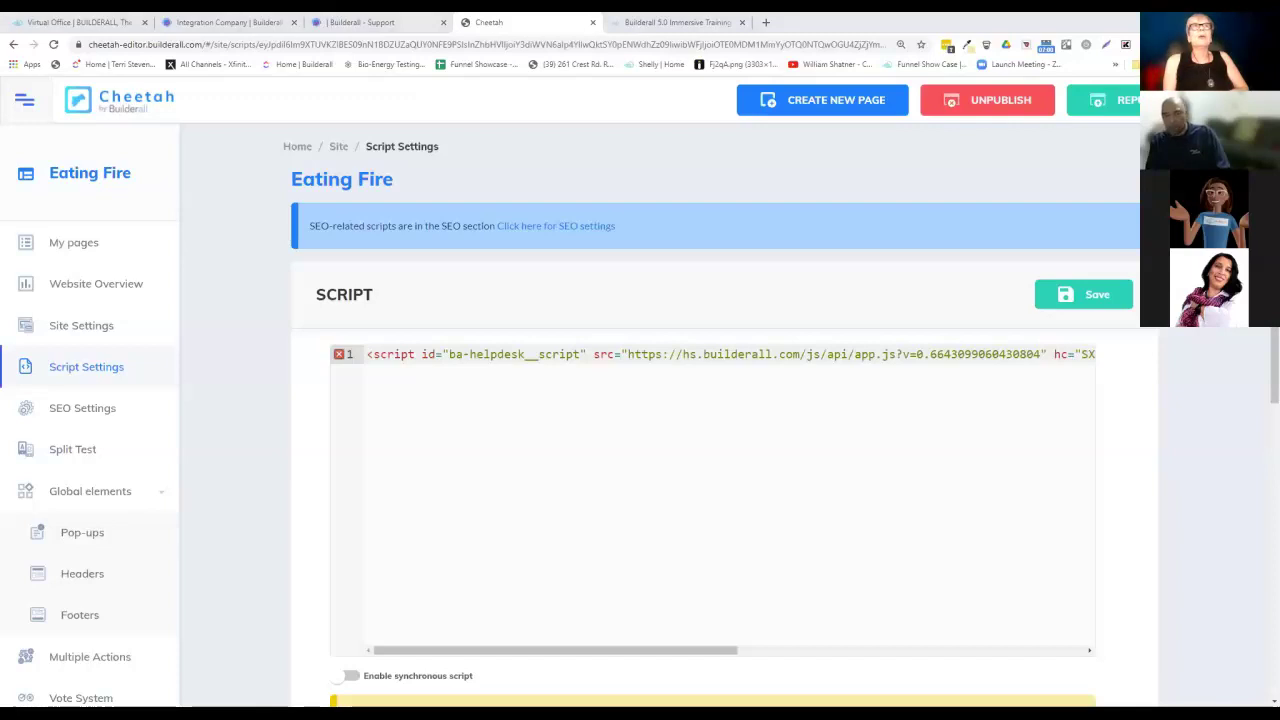
drag(832, 12, 832, 16)
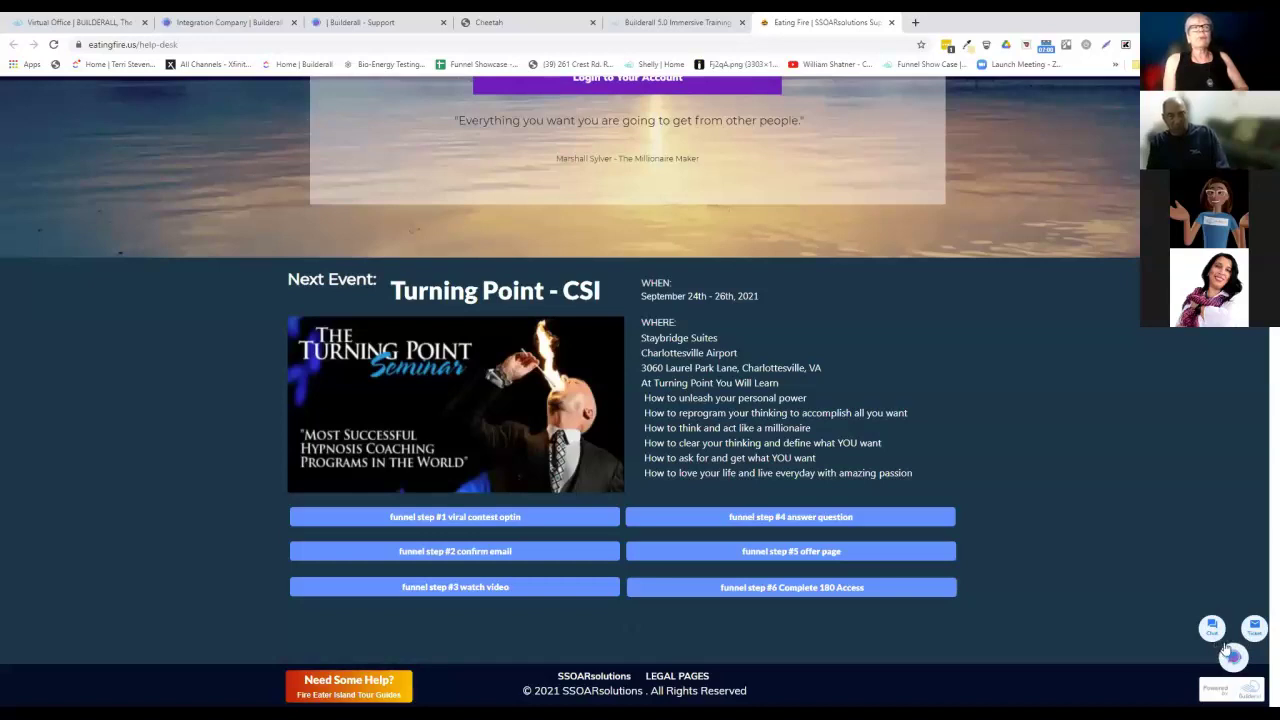
Start a live chat from the eatingfire.us help-desk page's chat bubble, opening the support login tab.
scroll(980, 460, up, 3)
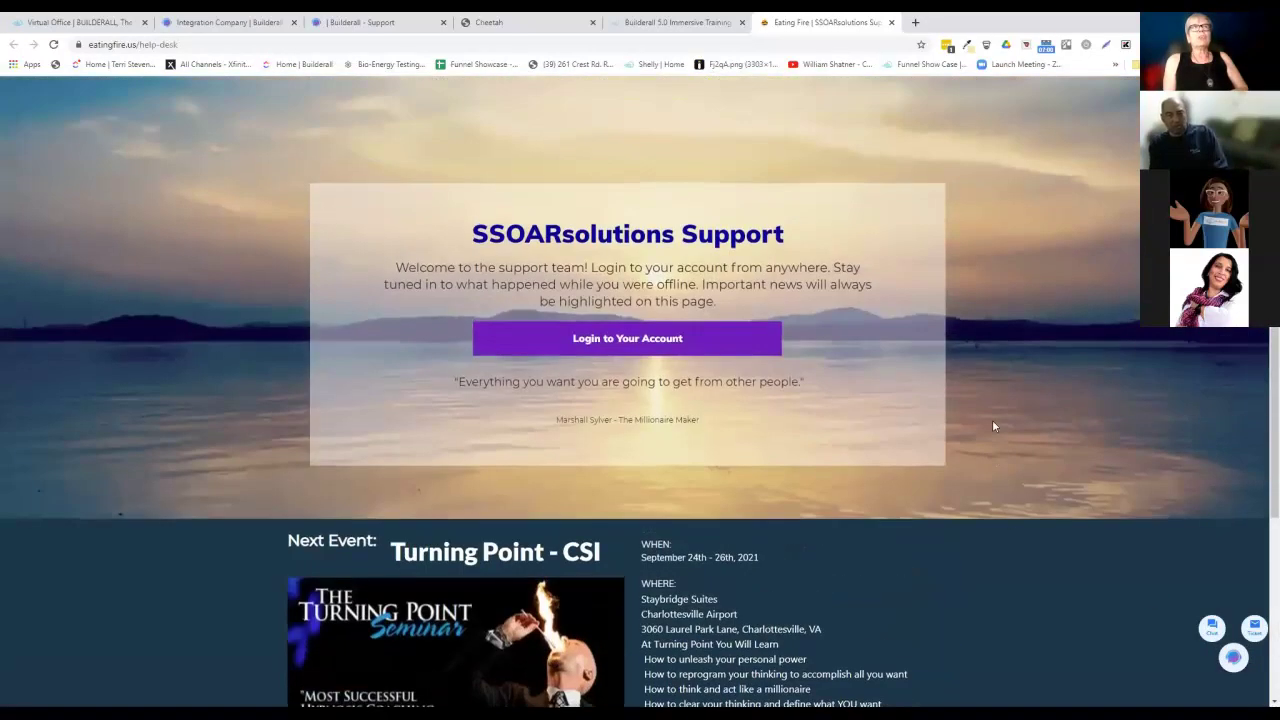
scroll(993, 426, down, 3)
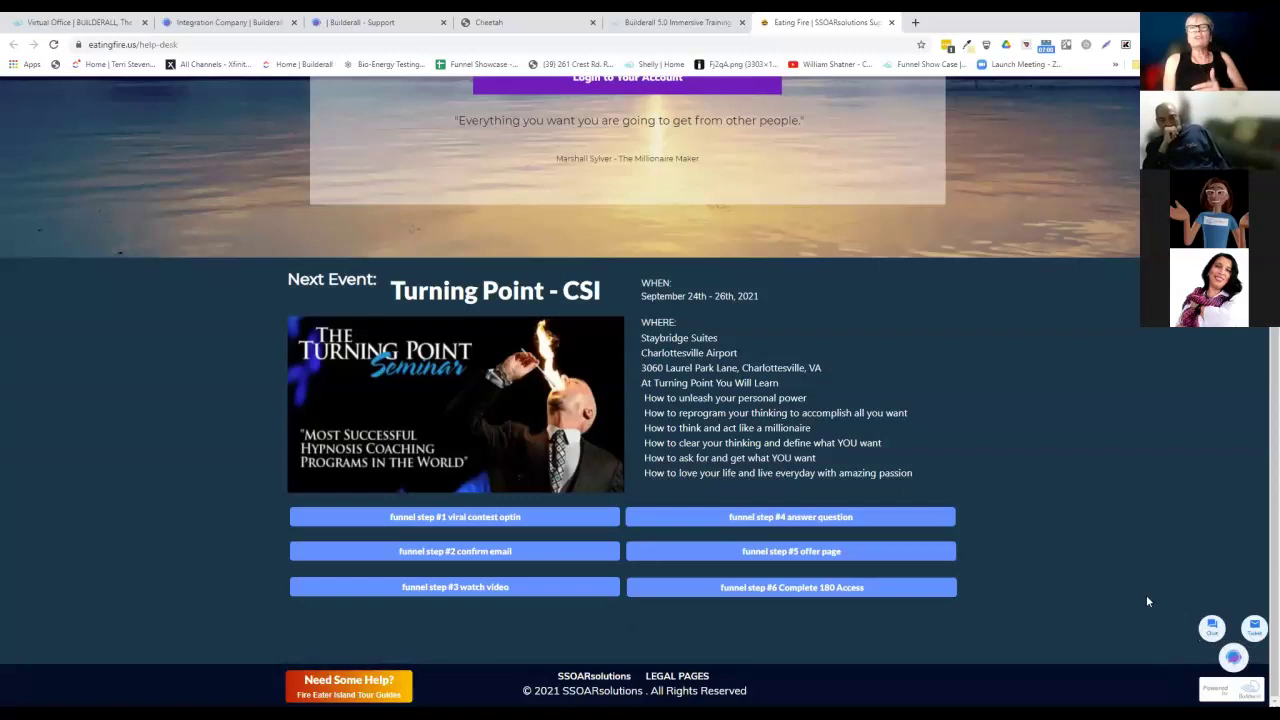
click(1217, 641)
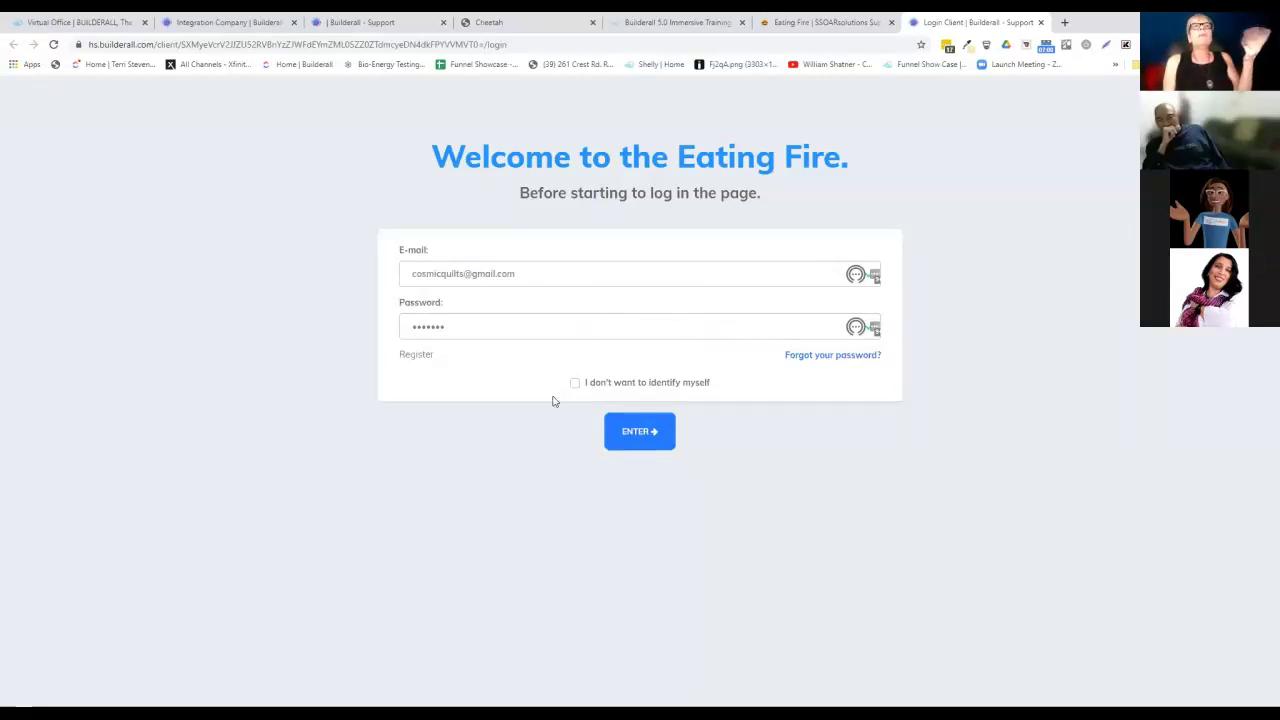
Try signing in to the chat, then close the login tab after the invalid-email error.
click(641, 436)
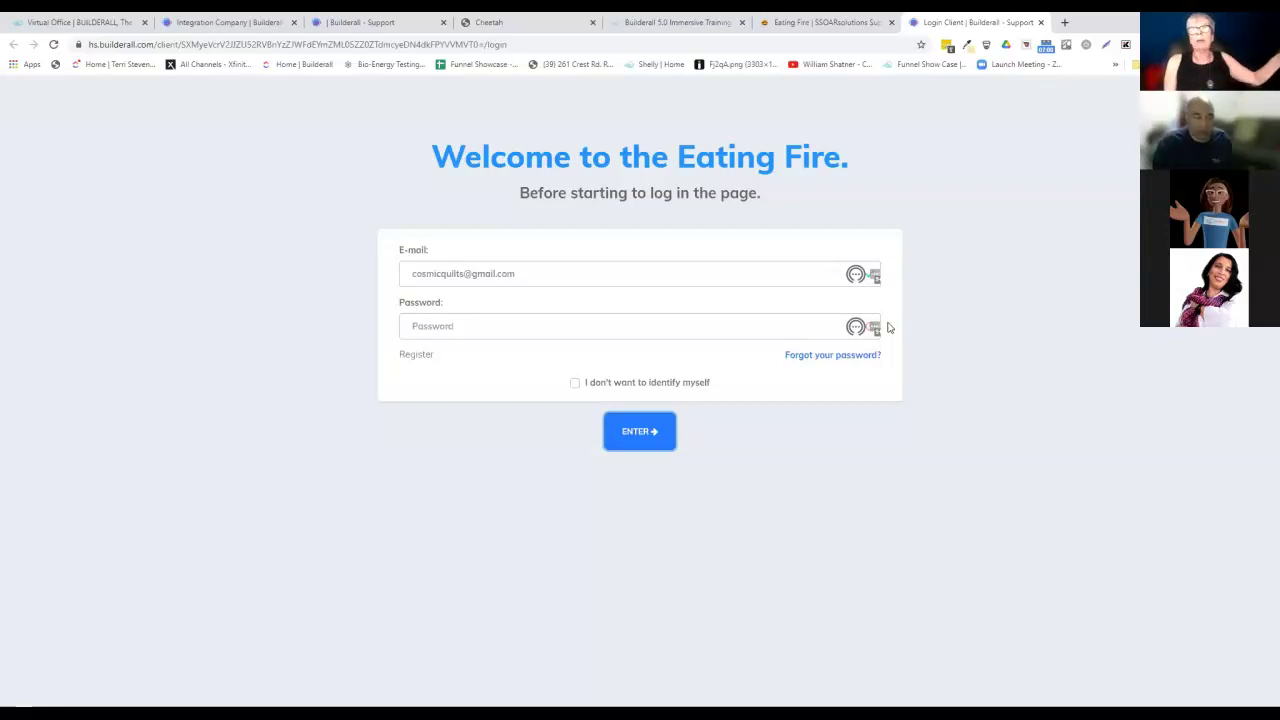
click(1040, 22)
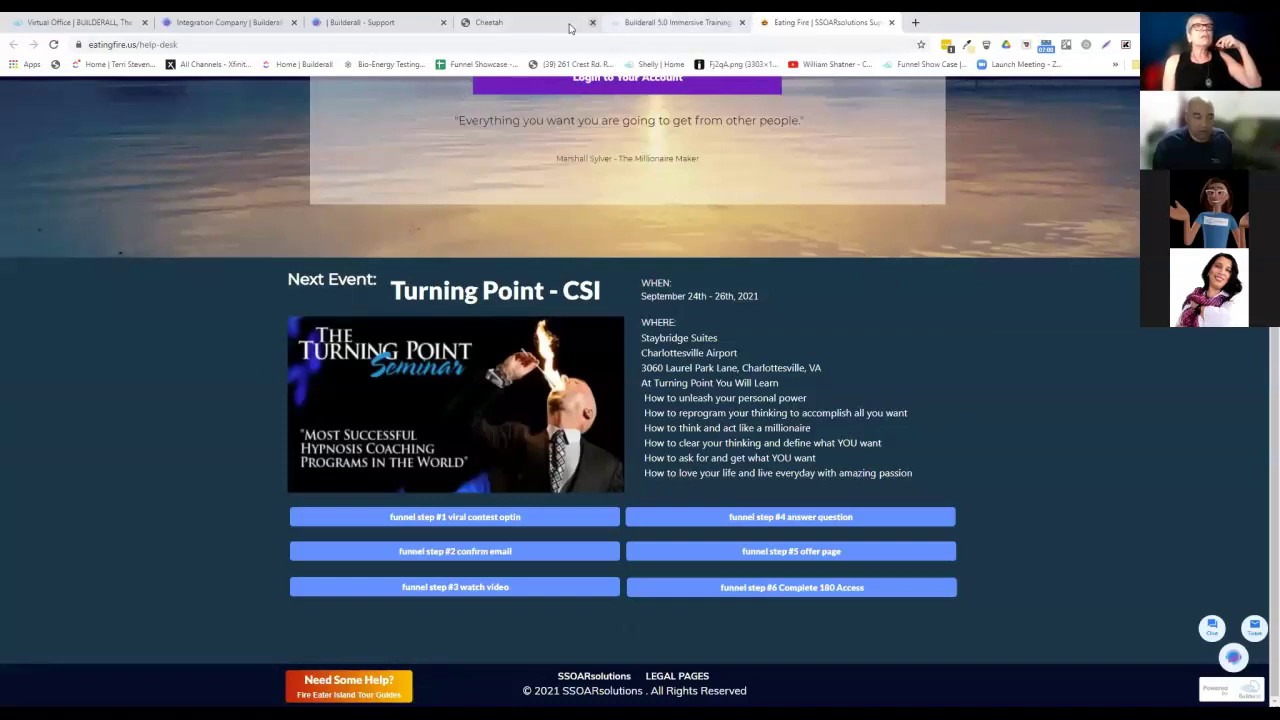
Review the integration settings, then return to the Builderall - Support chat listing with #687 queued.
click(358, 20)
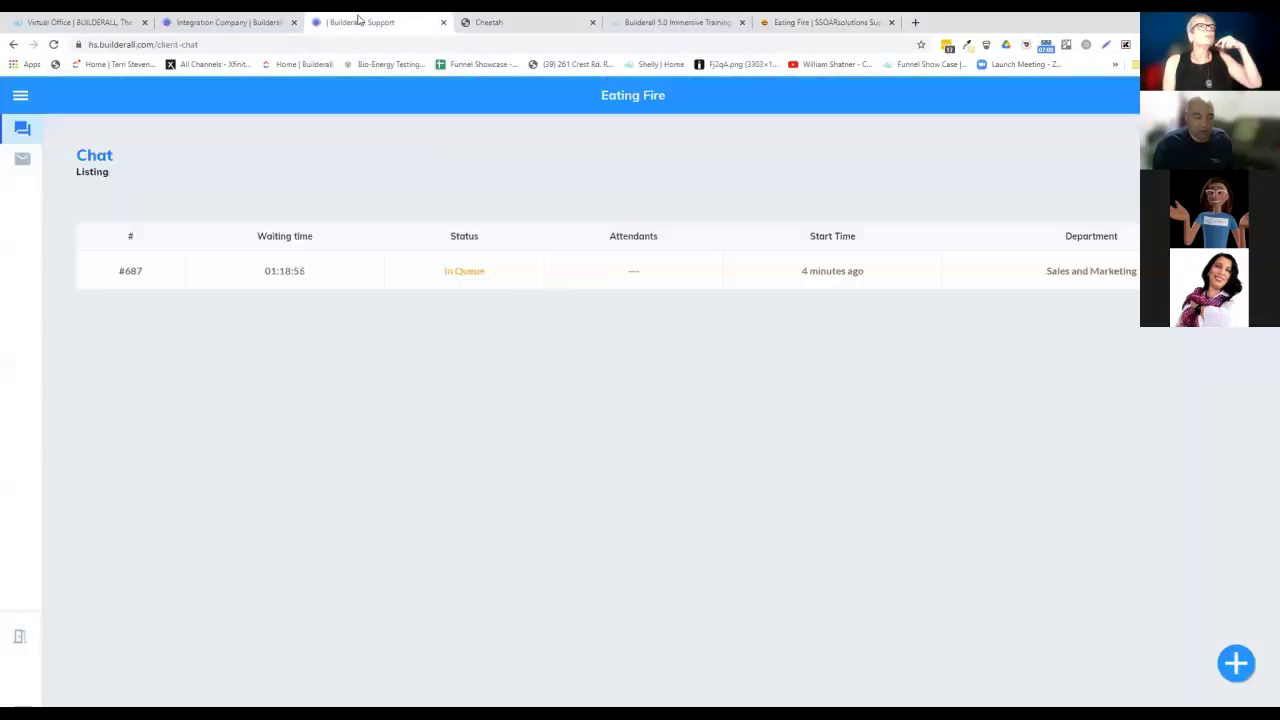
click(265, 20)
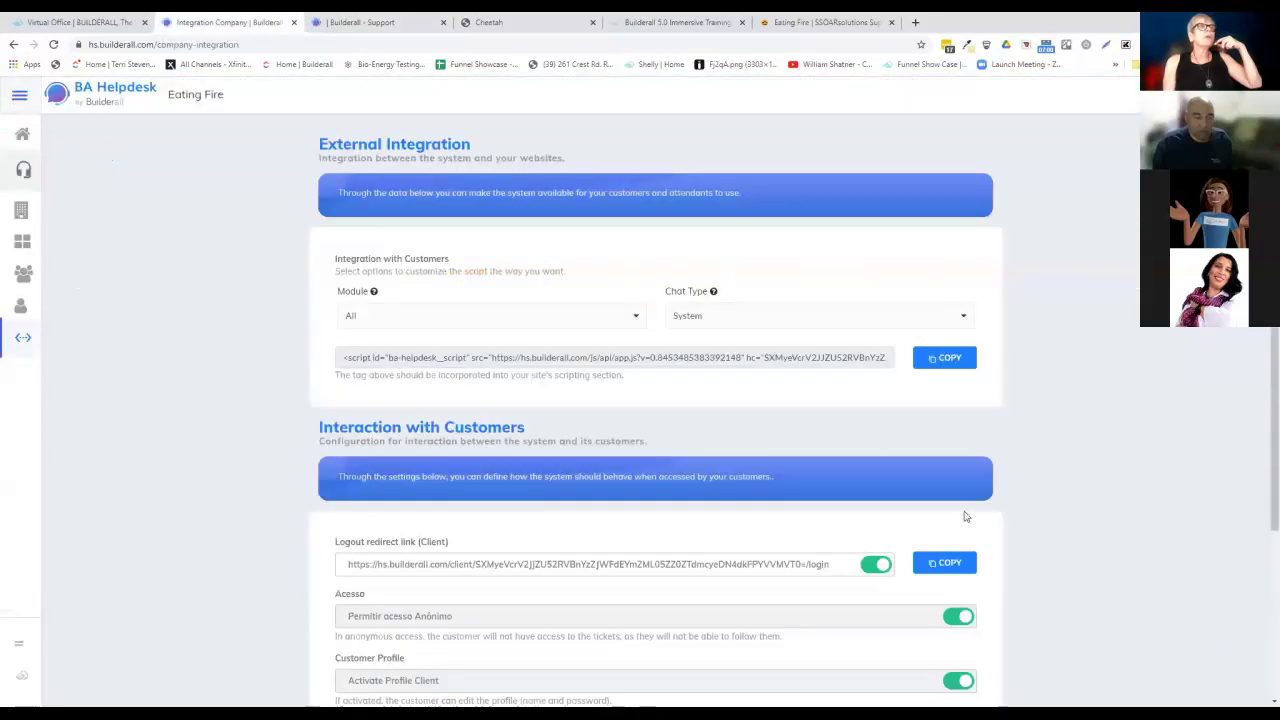
scroll(932, 458, down, 2)
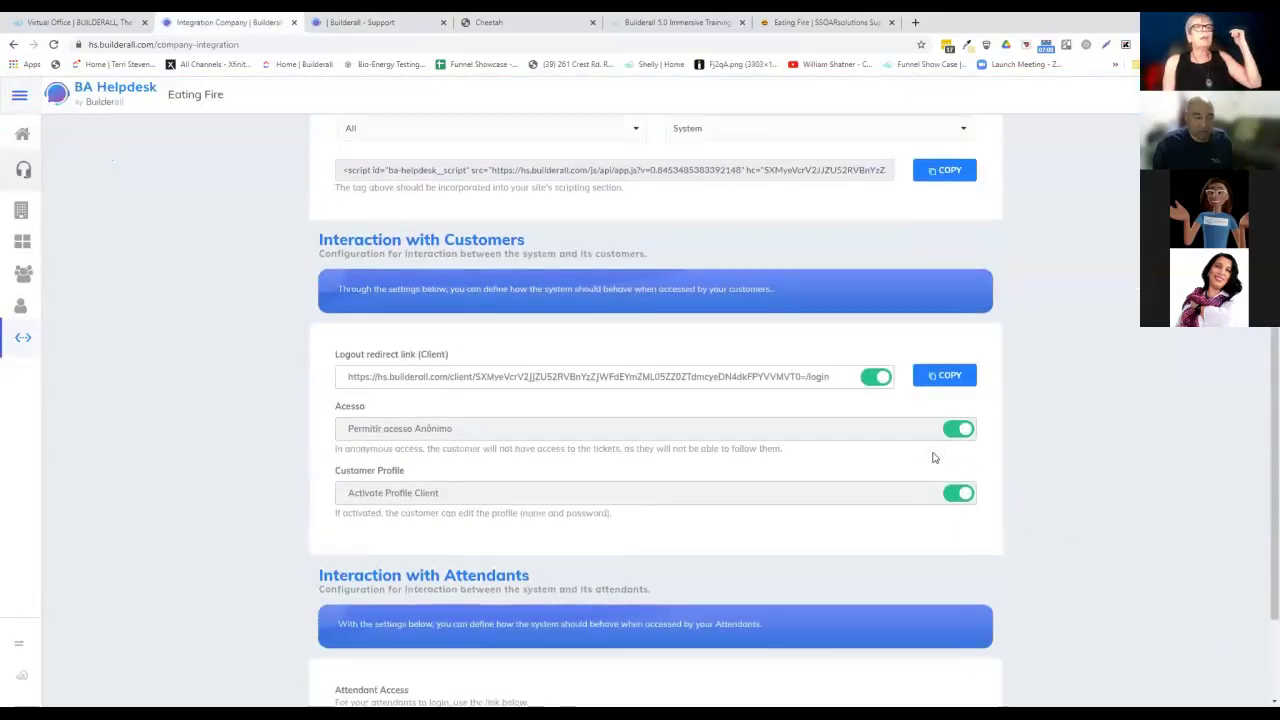
scroll(932, 457, down, 2)
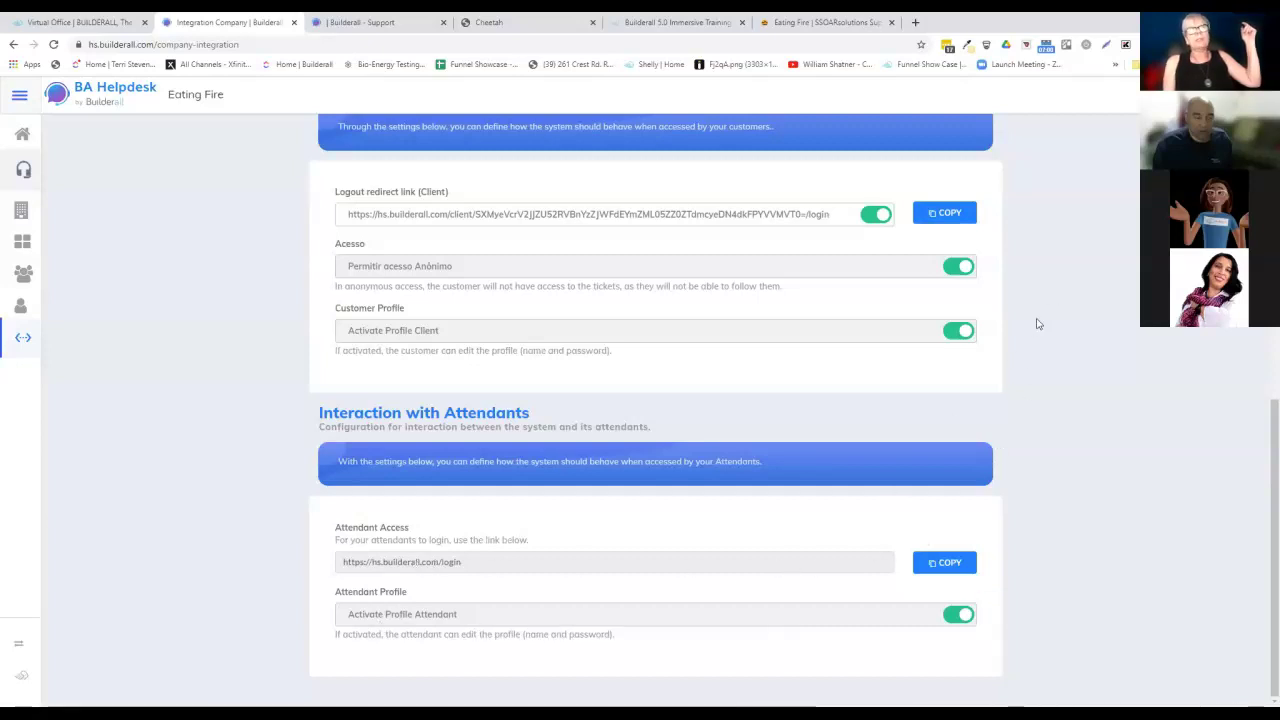
scroll(1037, 322, up, 1)
scroll(1037, 322, up, 5)
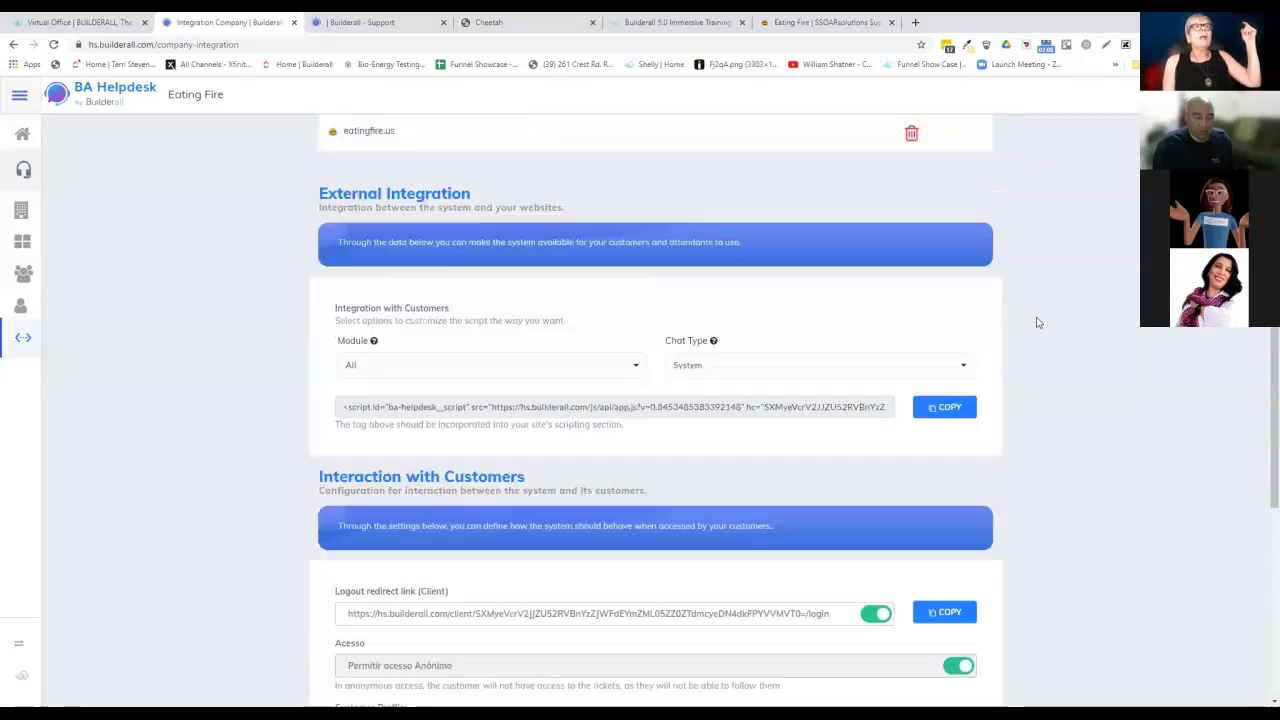
scroll(1037, 322, down, 5)
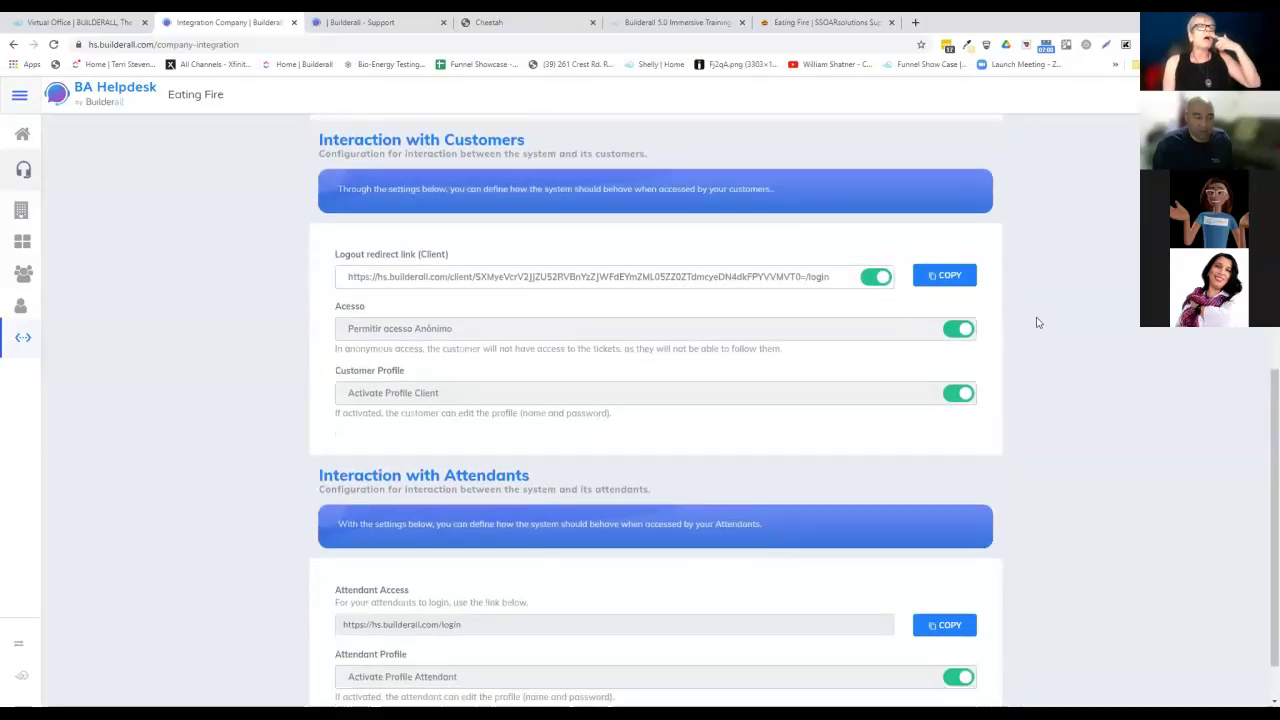
scroll(1037, 322, up, 3)
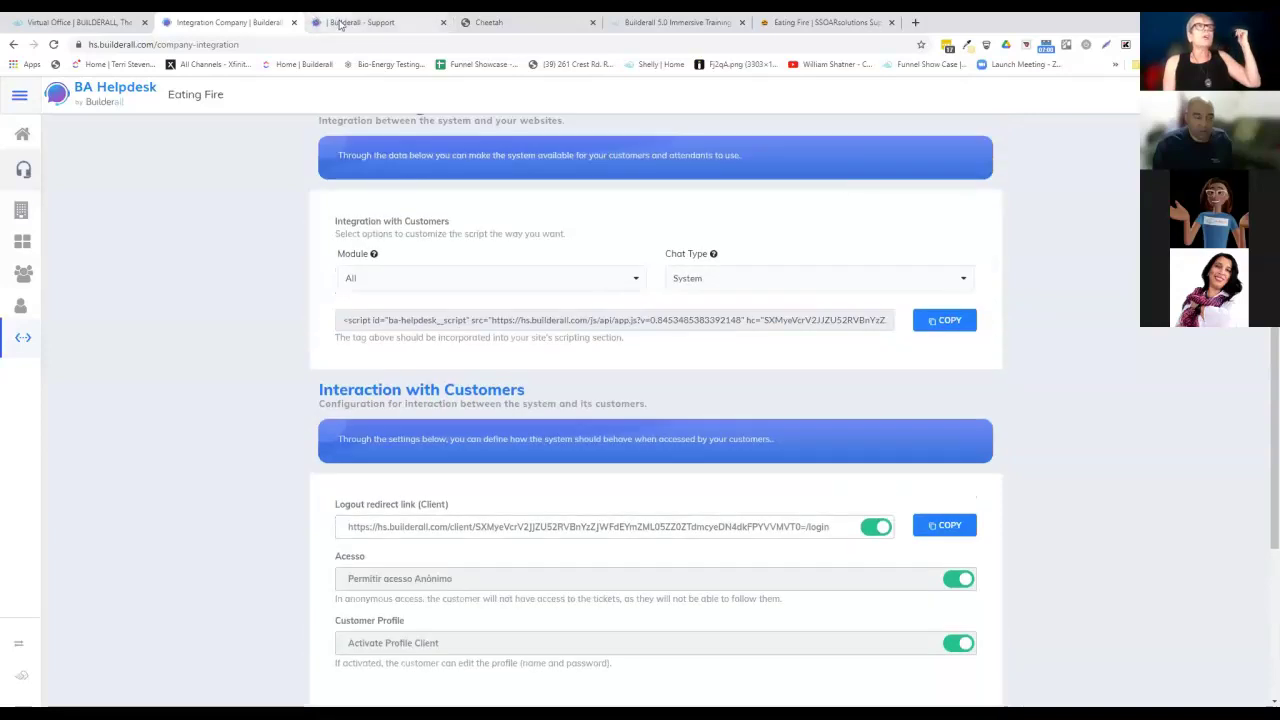
click(340, 25)
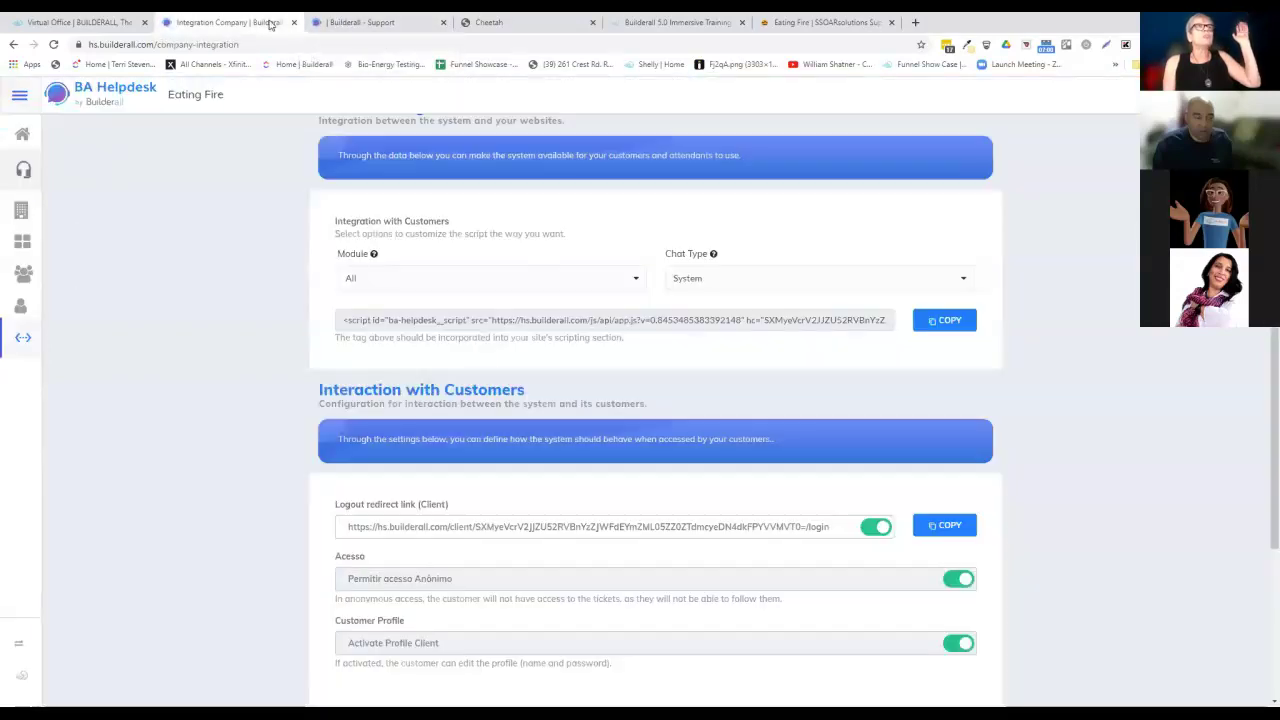
Open chat #687 from the listing to show its Sales and Marketing wait message.
click(270, 24)
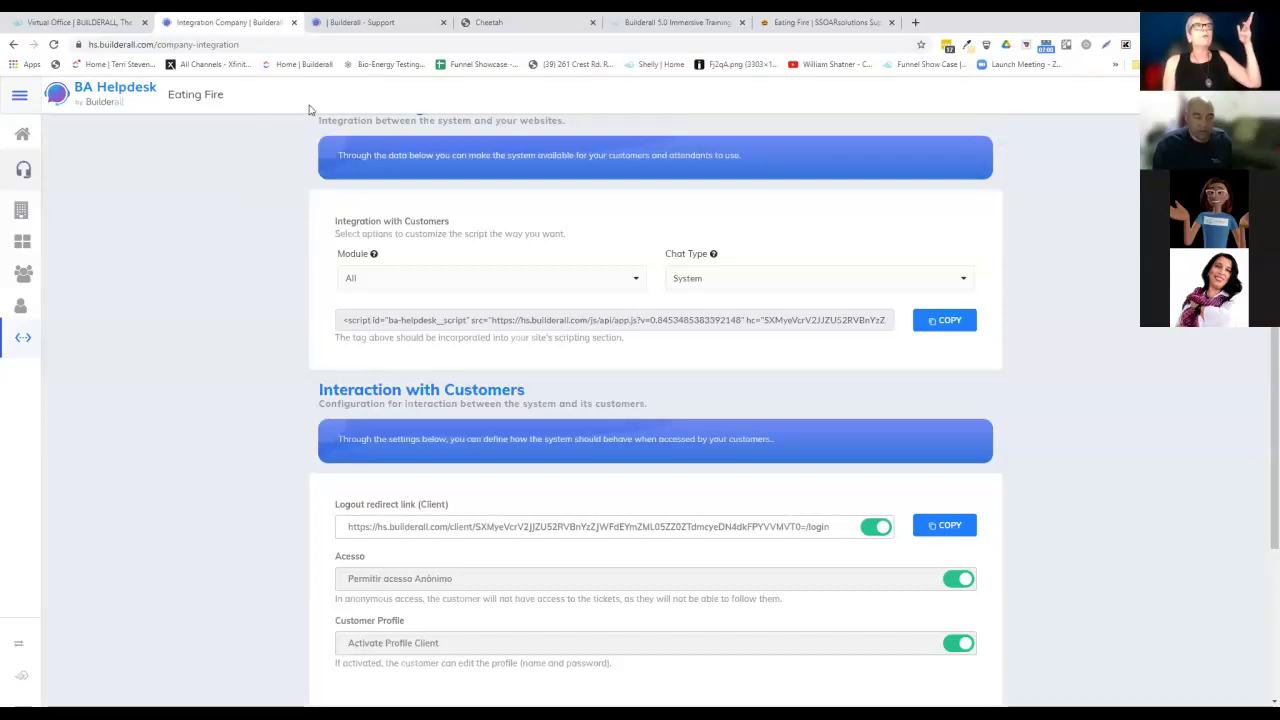
click(356, 22)
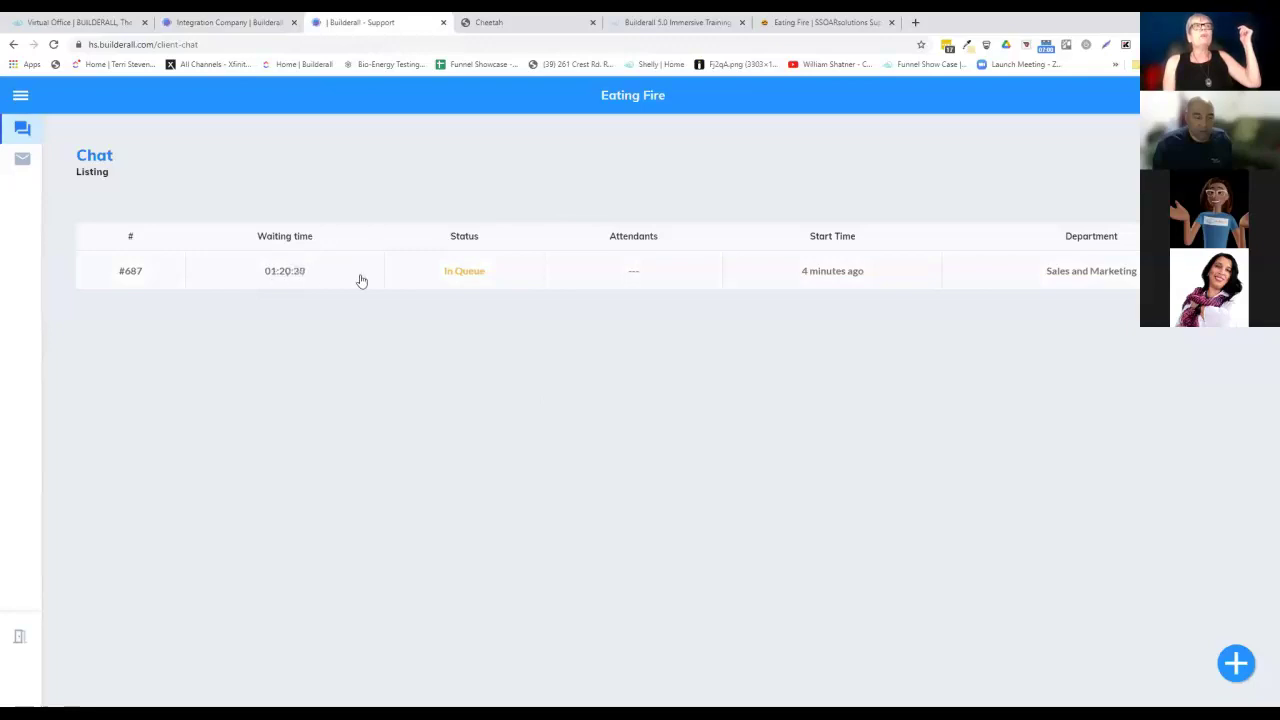
click(290, 278)
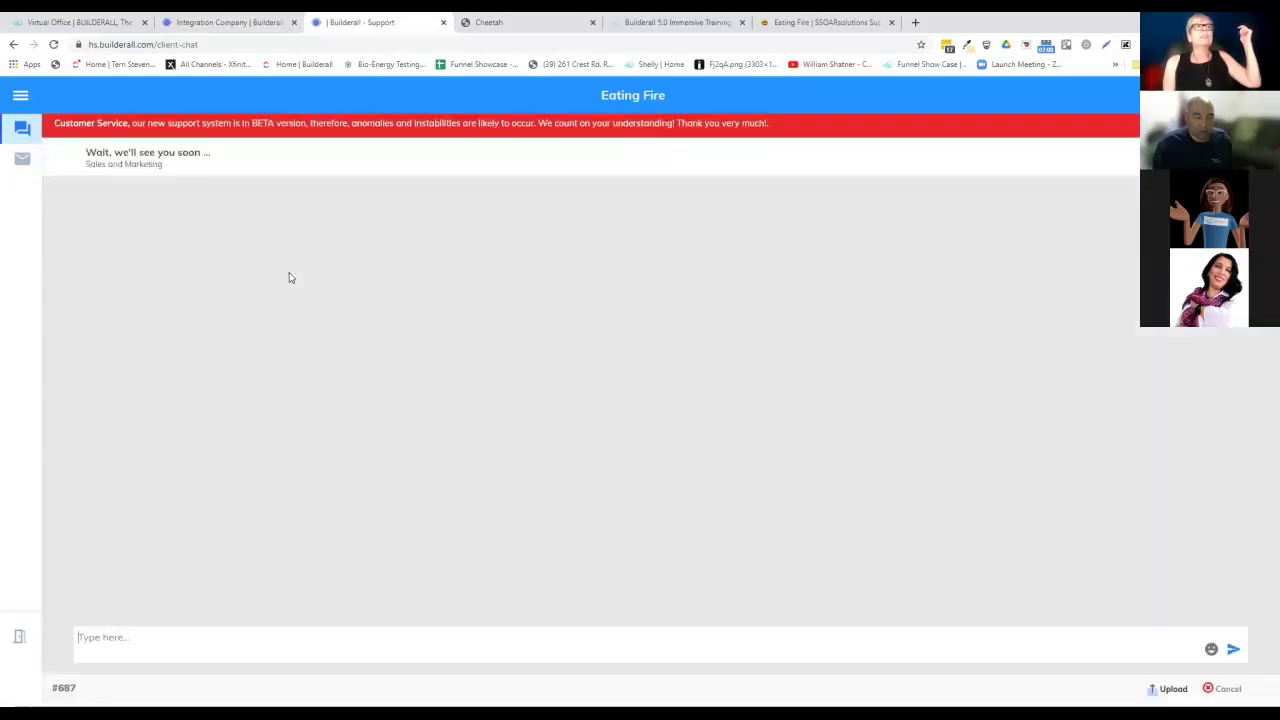
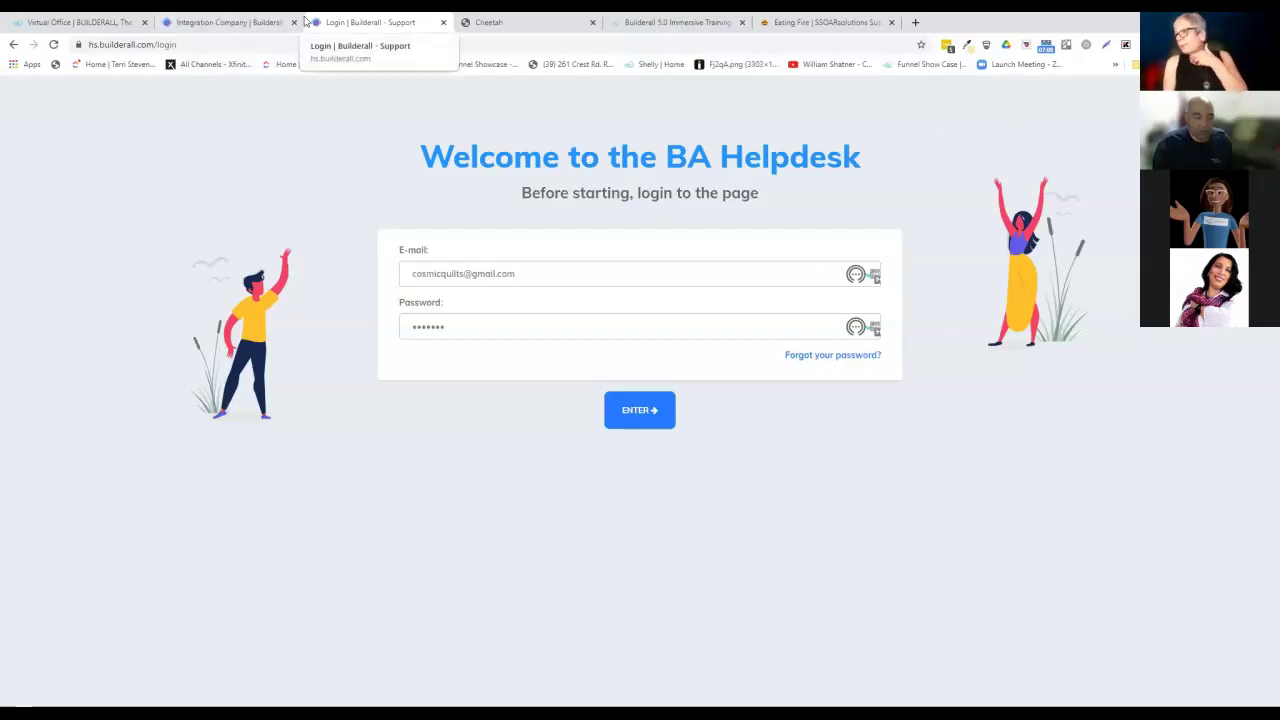
Bring up the live Eating Fire help-desk page, scrolled up to the SSOARsolutions Support login box.
click(468, 21)
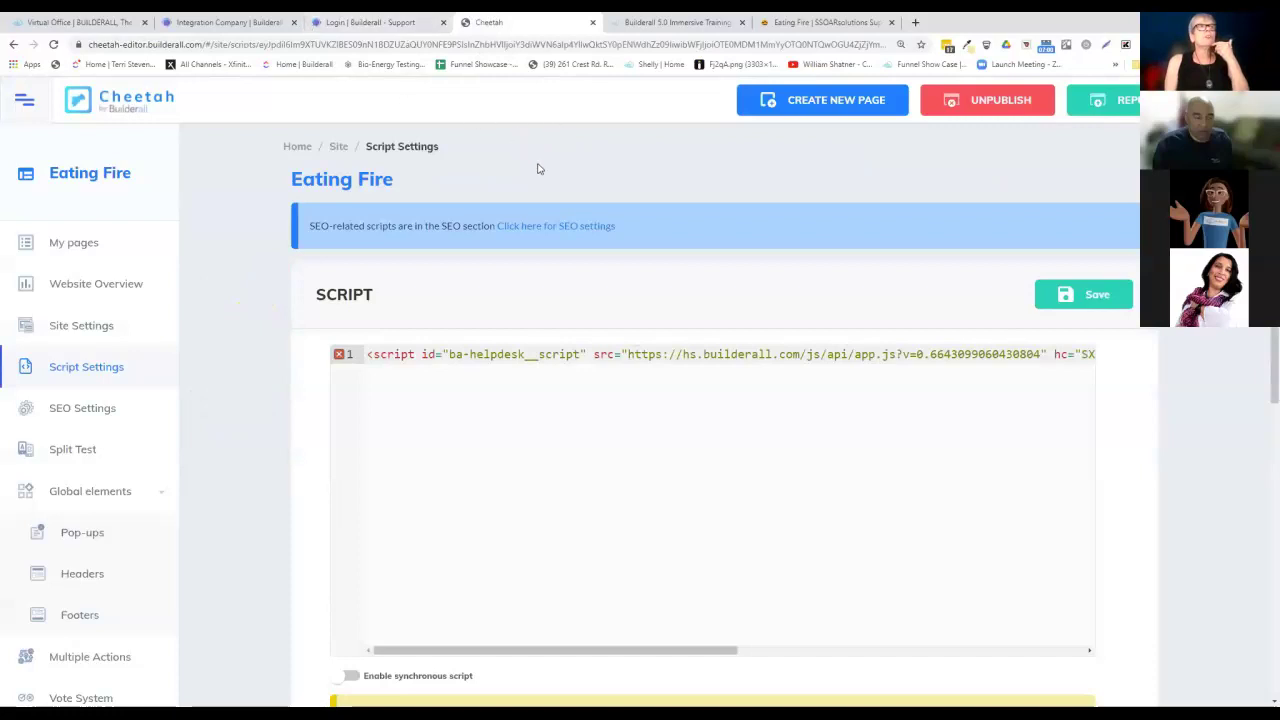
click(816, 21)
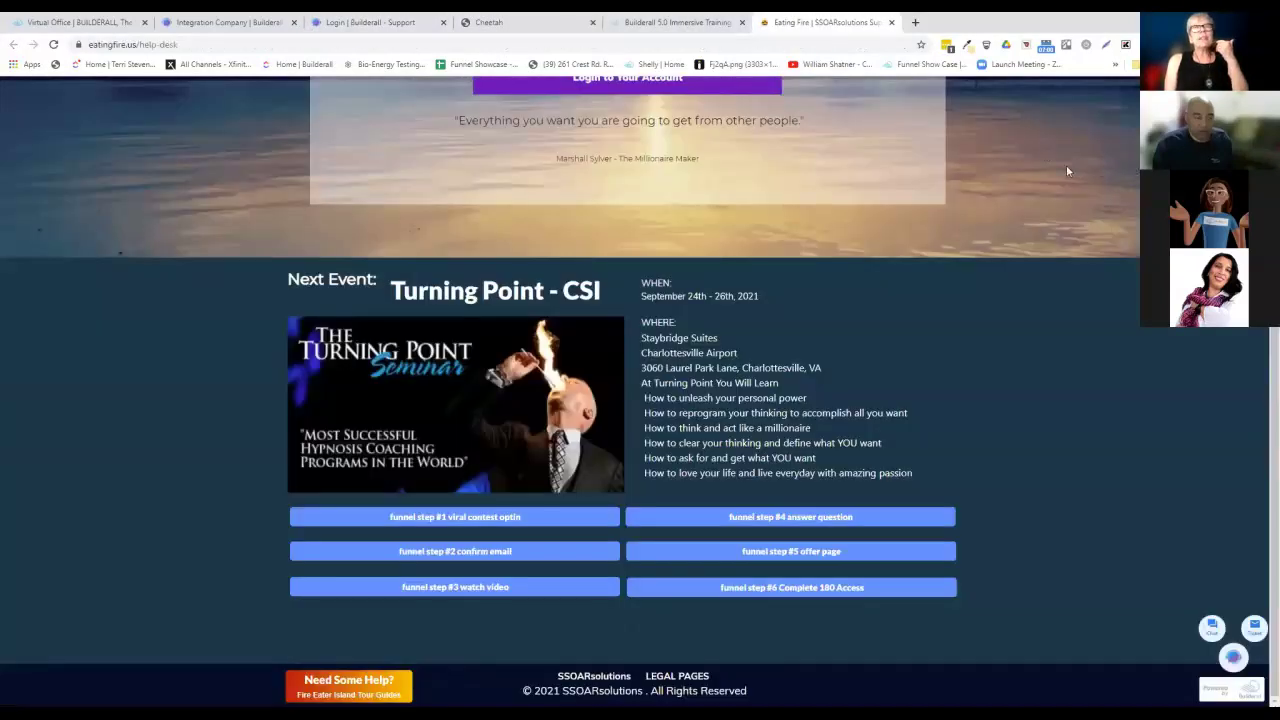
scroll(1060, 170, up, 3)
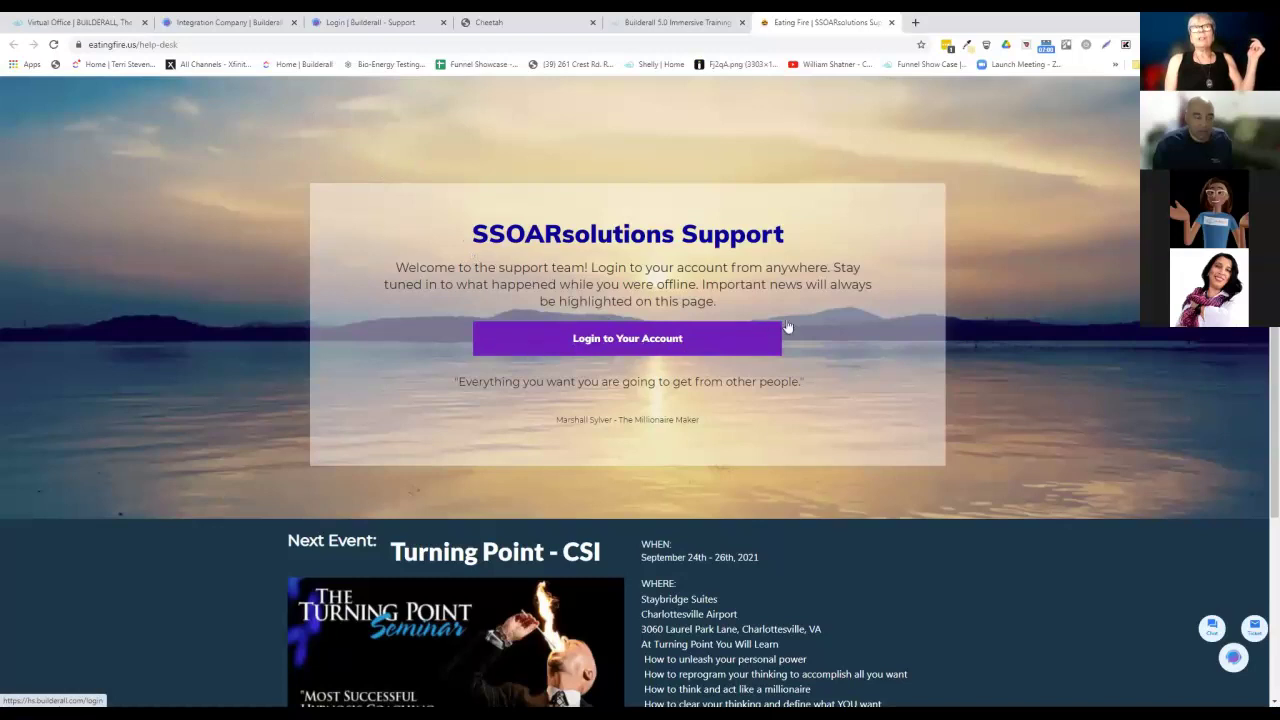
scroll(802, 317, down, 2)
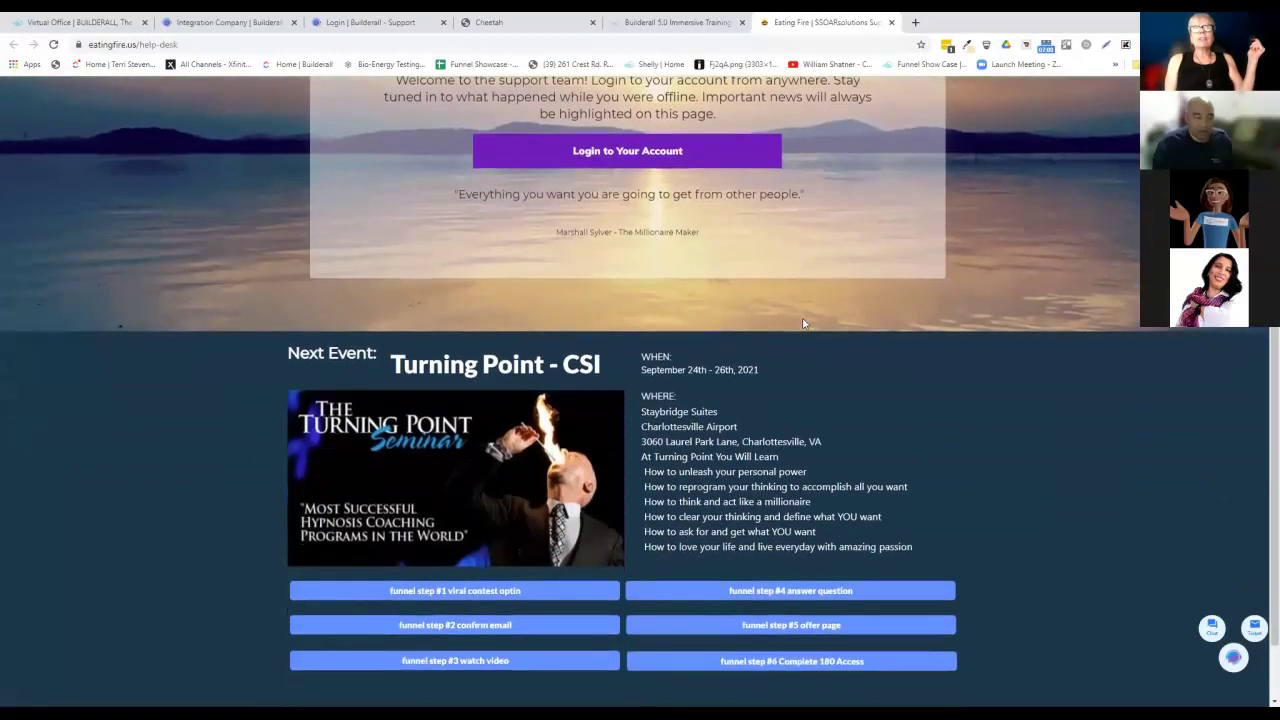
scroll(802, 323, up, 2)
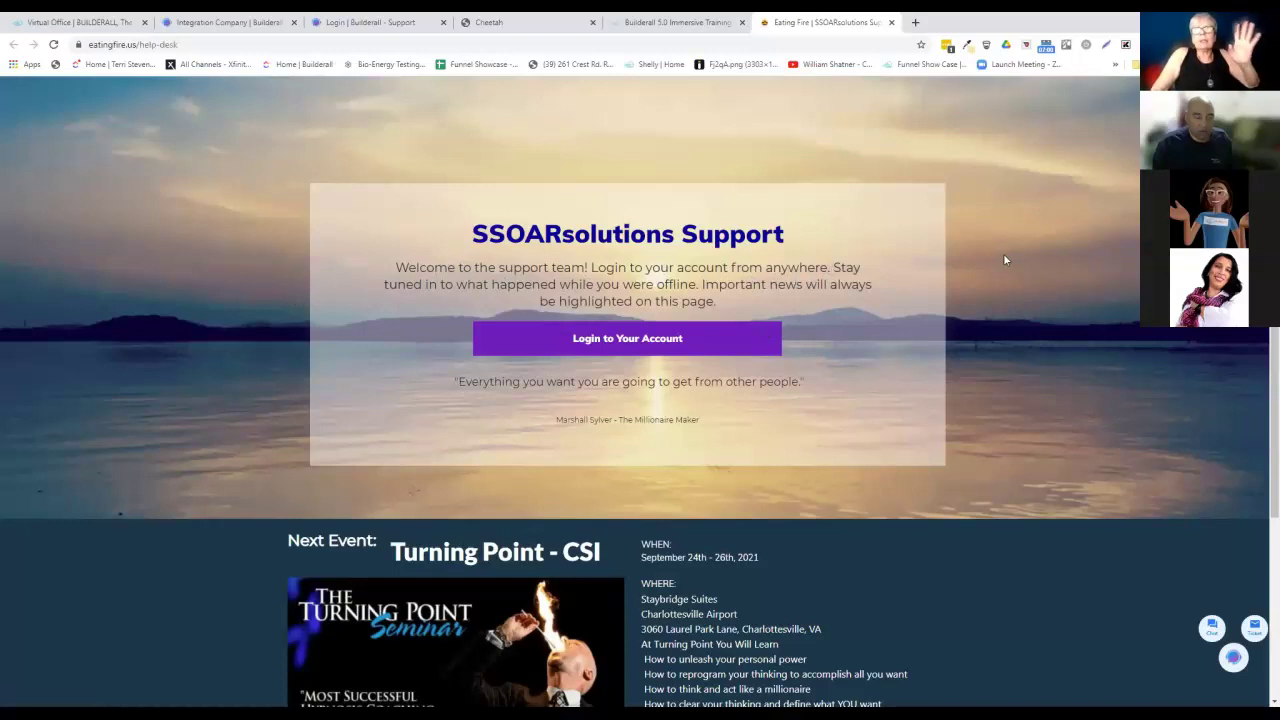
scroll(1005, 259, down, 3)
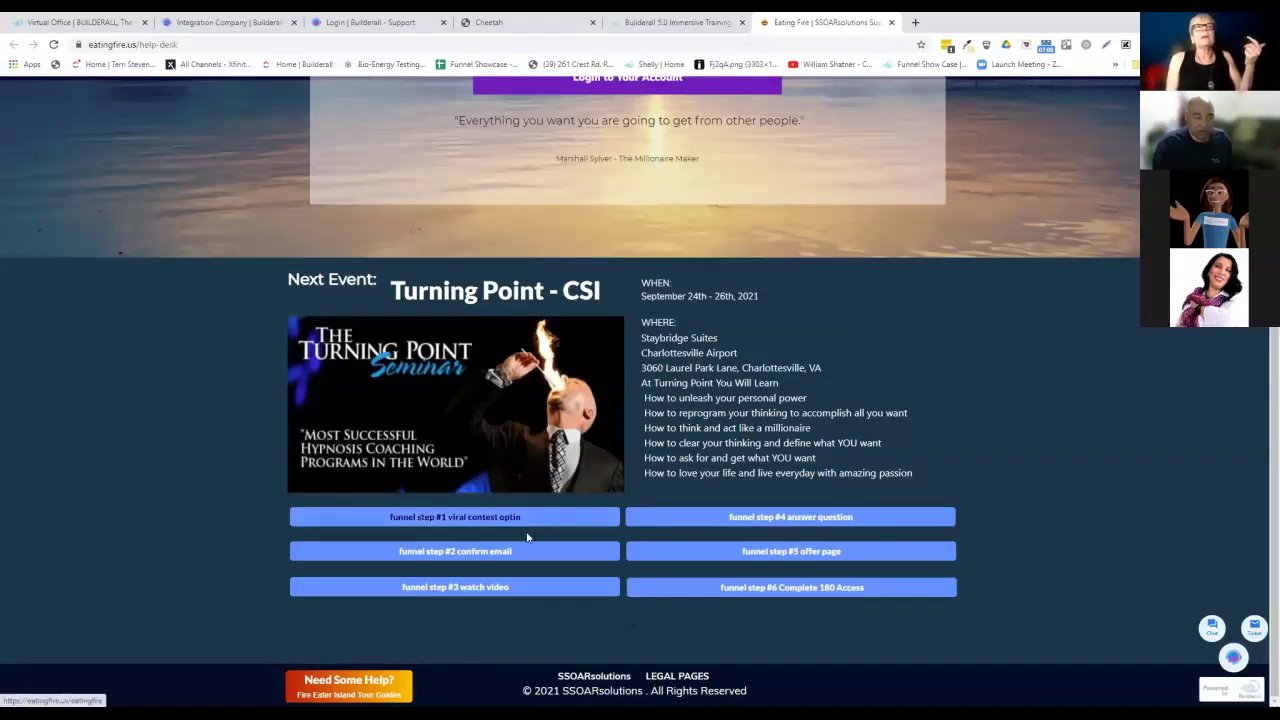
click(706, 517)
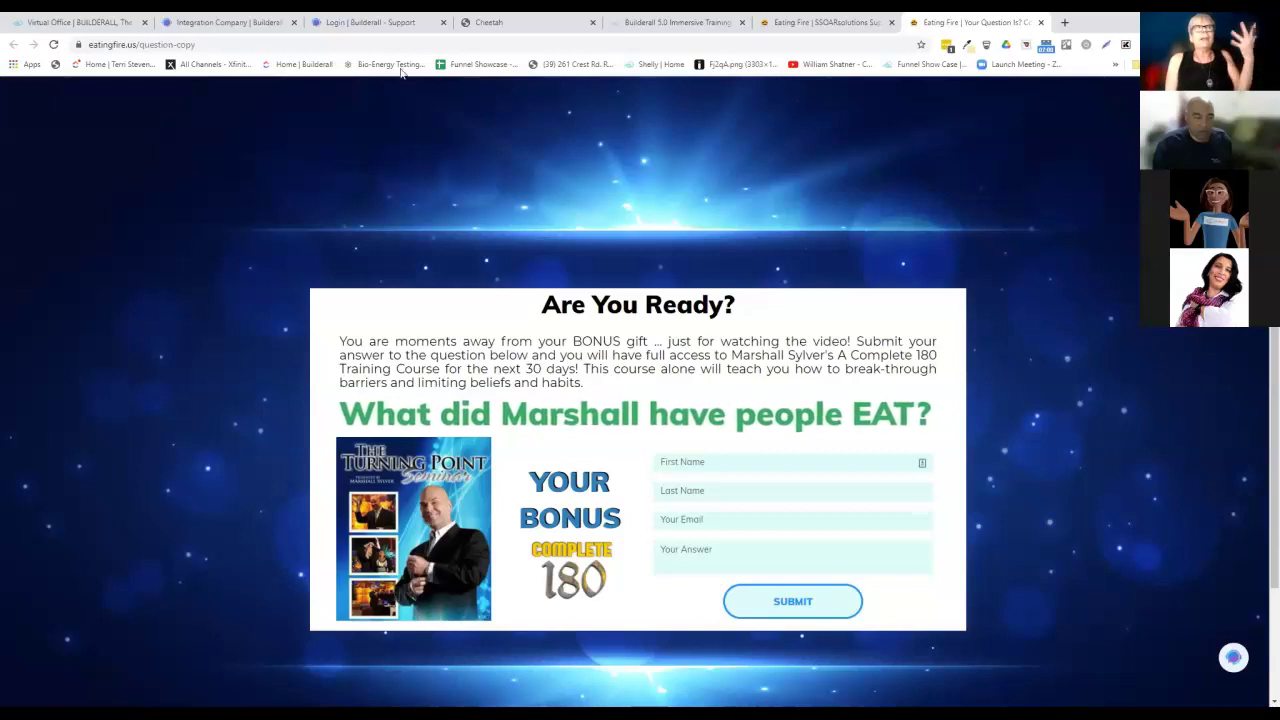
key(ctrl+w)
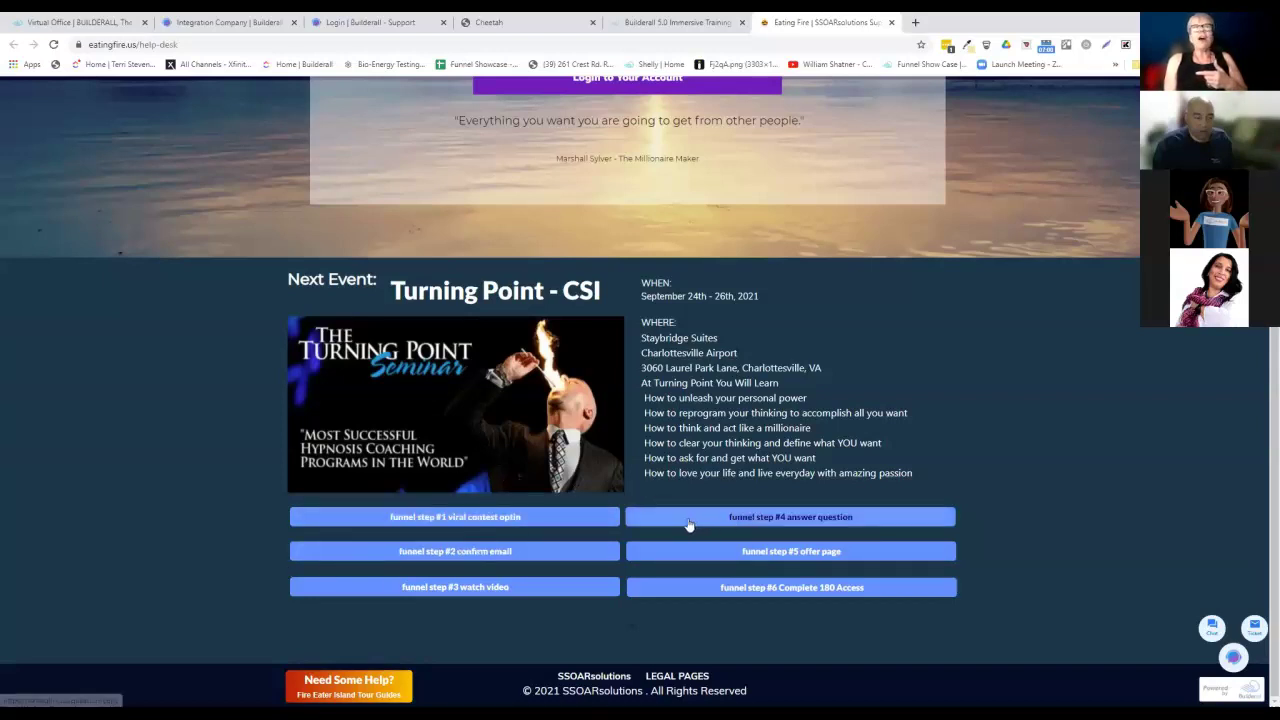
click(690, 588)
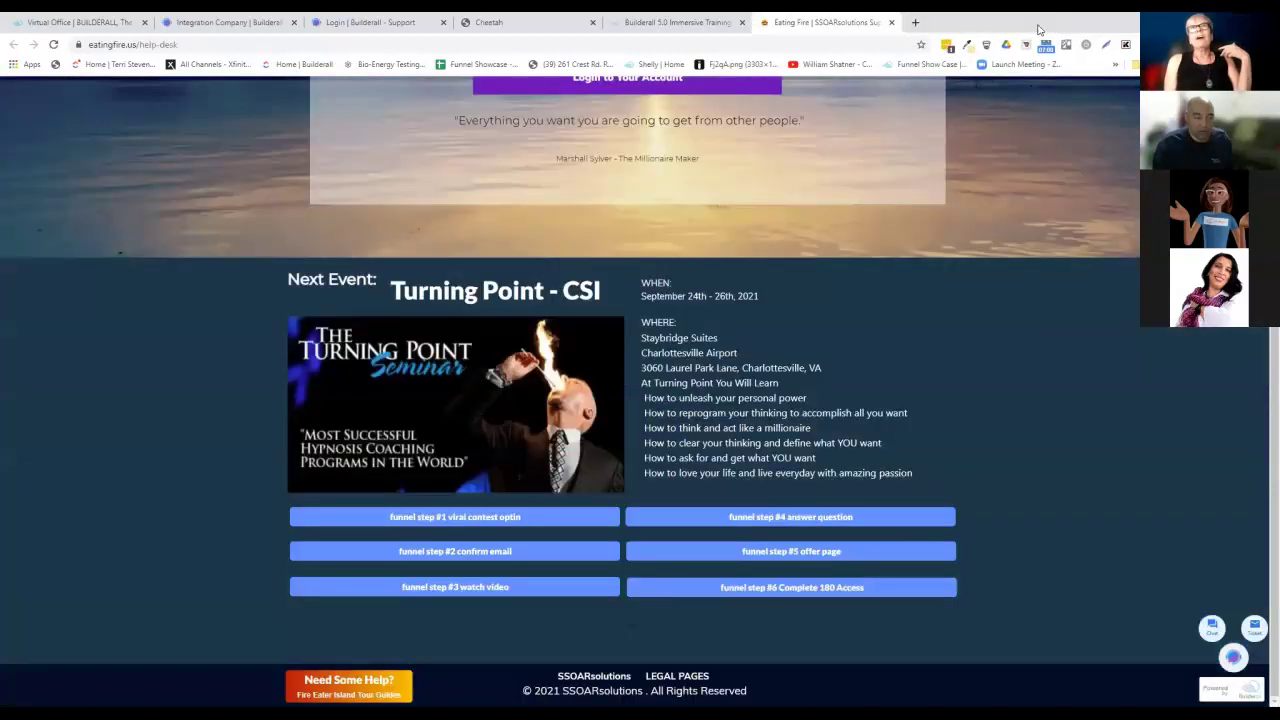
click(1040, 22)
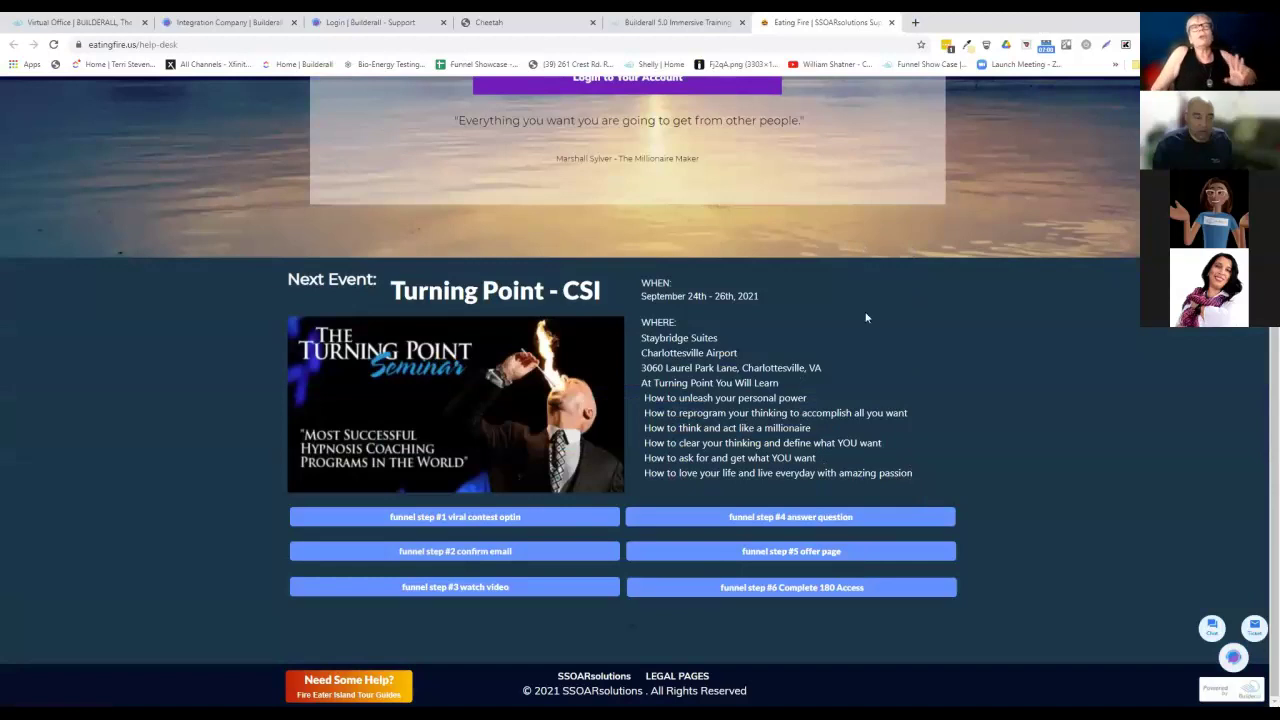
scroll(866, 317, up, 3)
scroll(866, 317, down, 2)
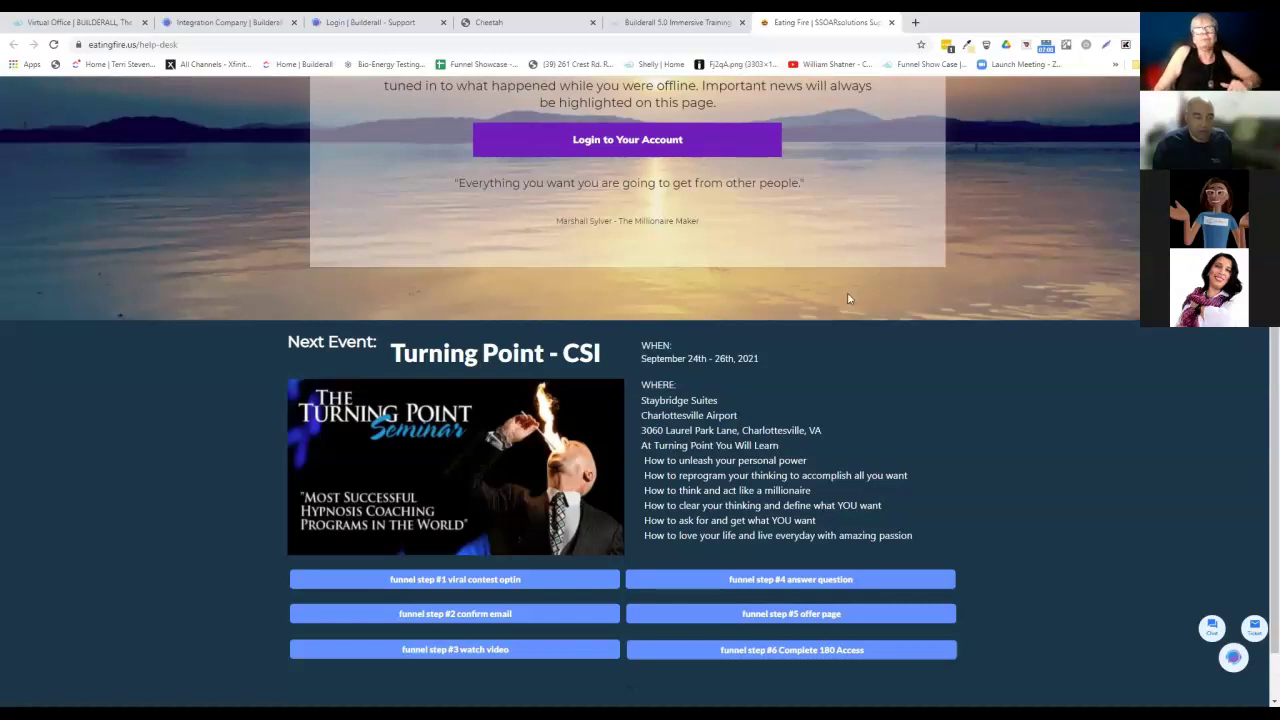
scroll(966, 356, down, 1)
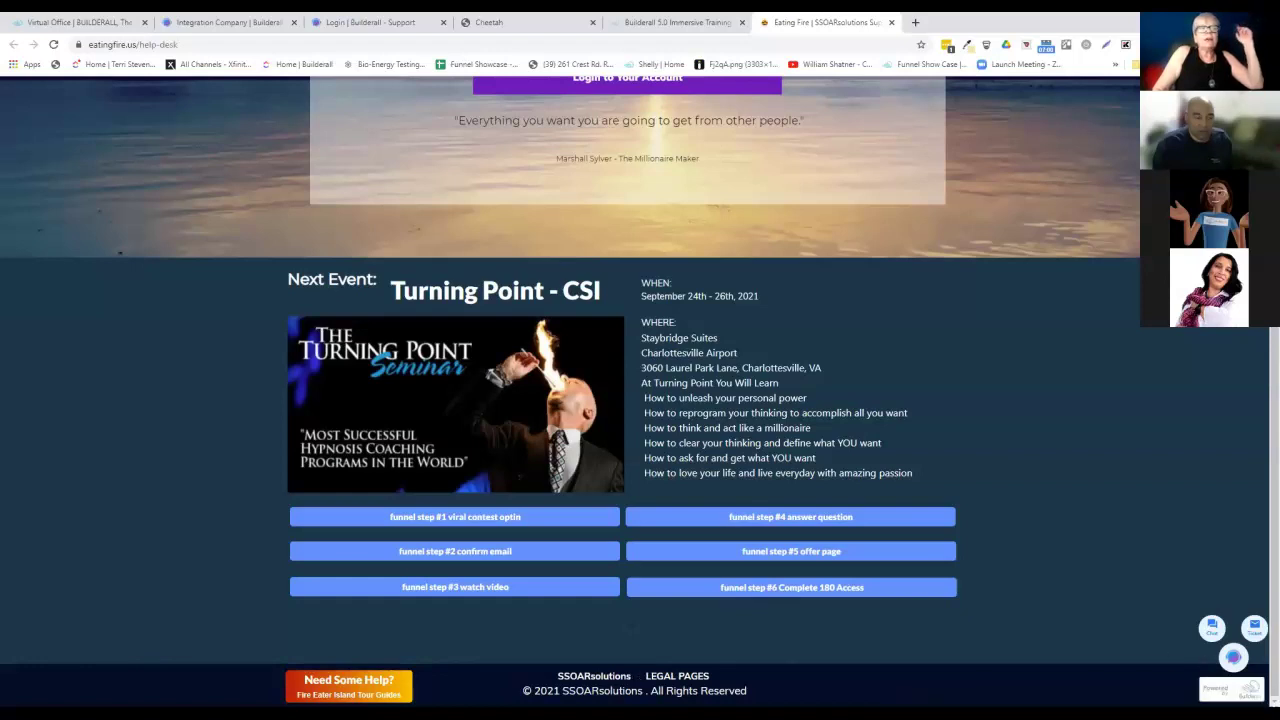
Open the Eating Fire client login page, then go back via the Cheetah and integration pages to the Builderall dashboard.
click(348, 683)
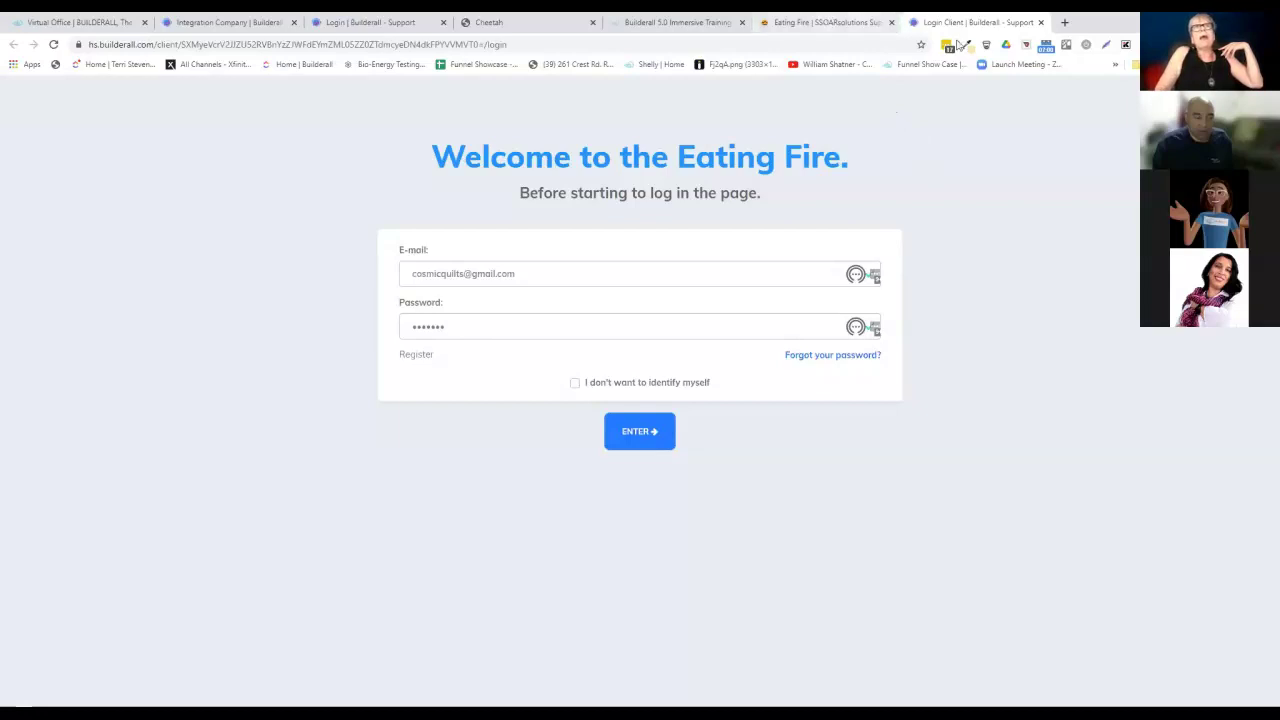
click(525, 22)
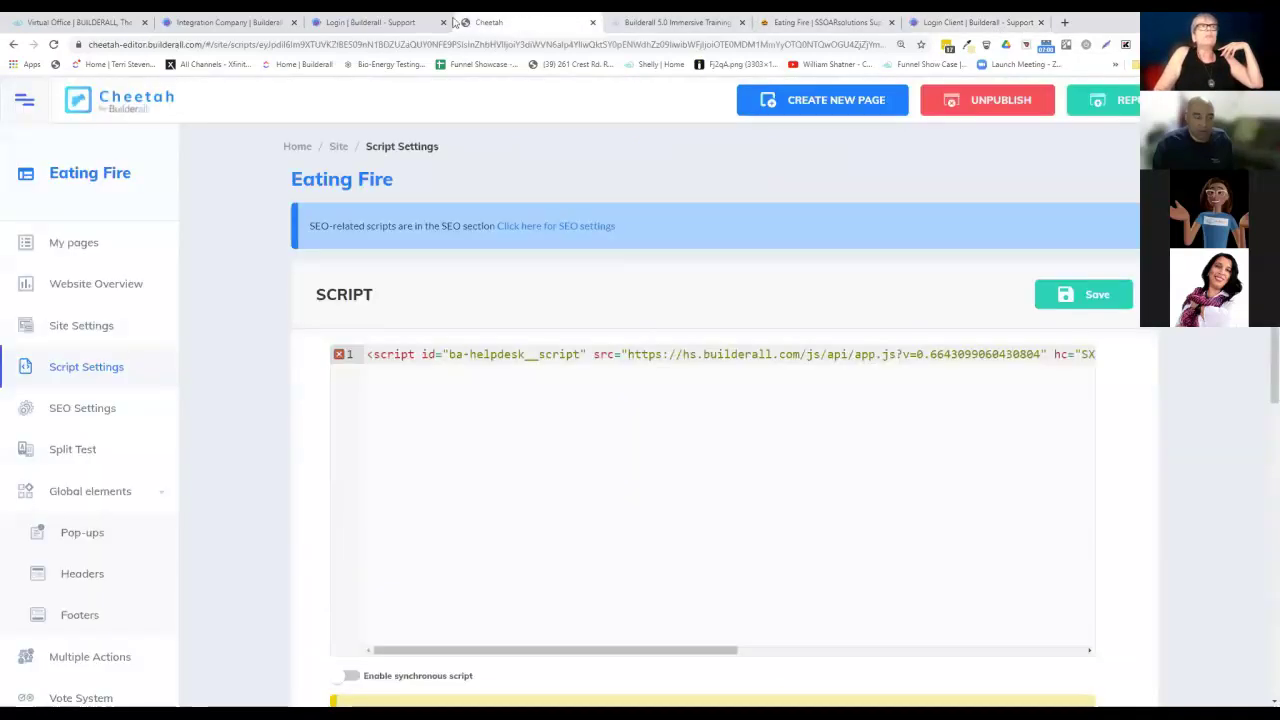
click(395, 22)
click(249, 23)
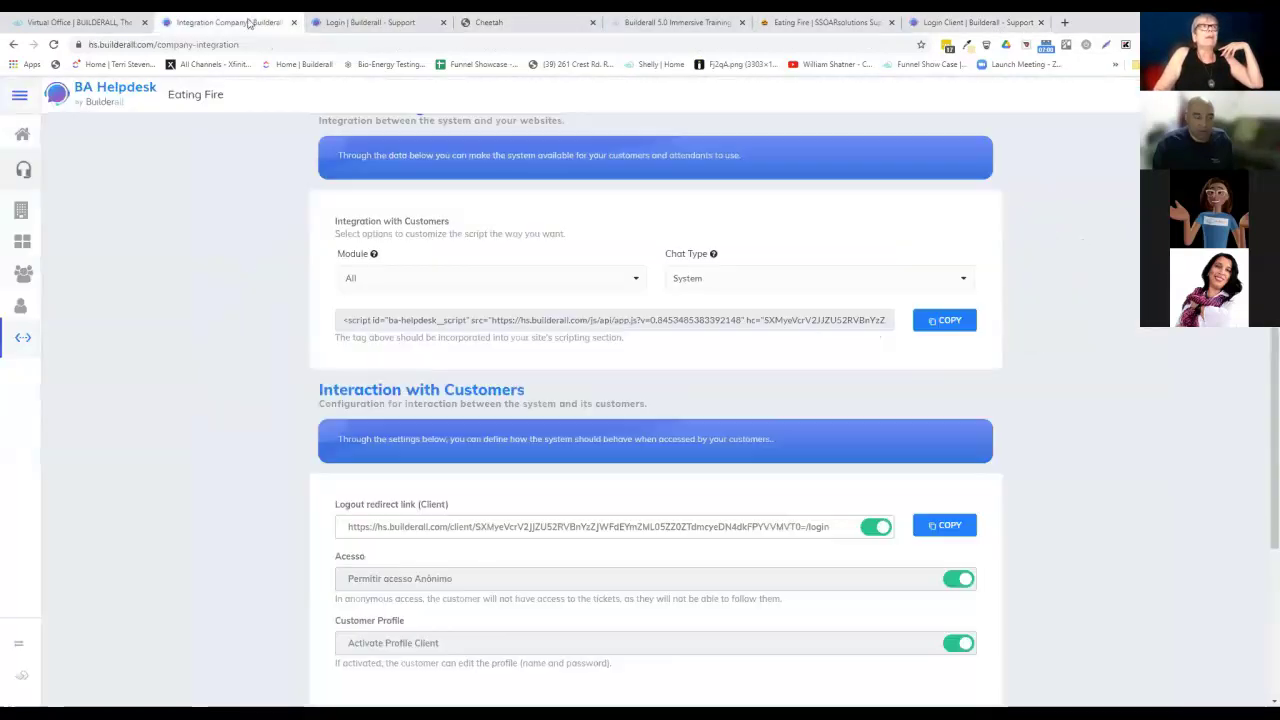
click(128, 22)
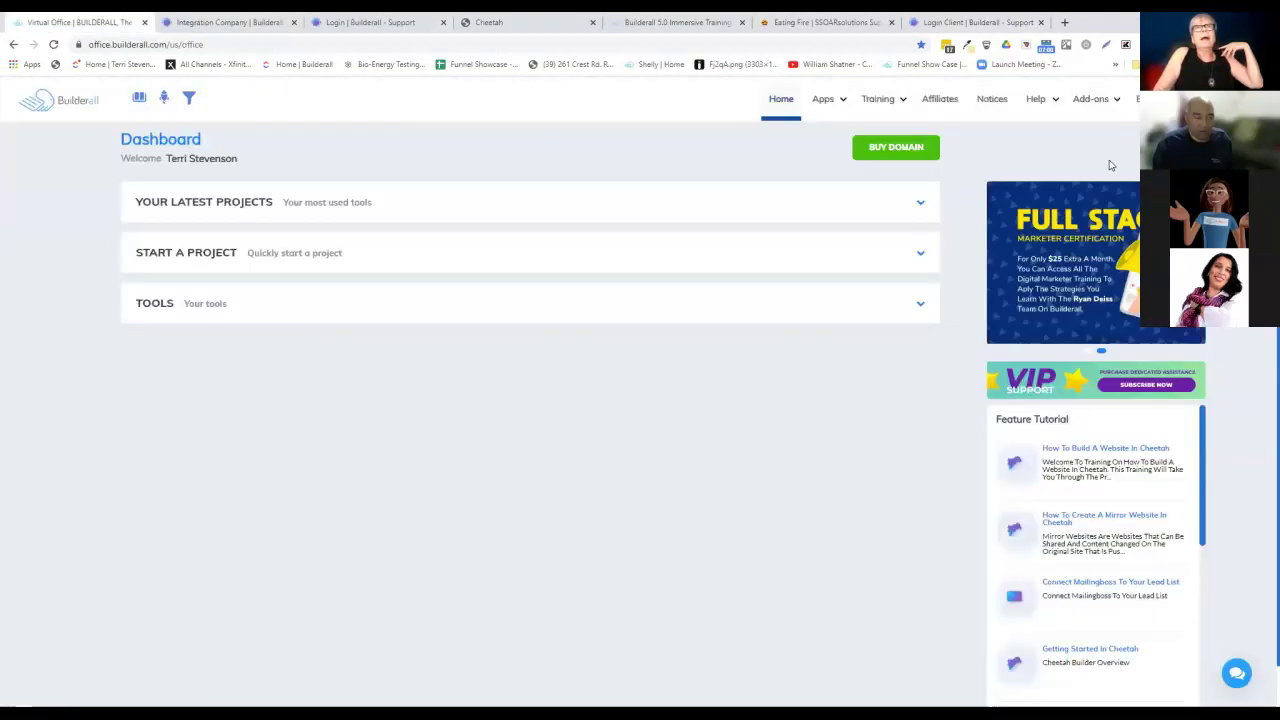